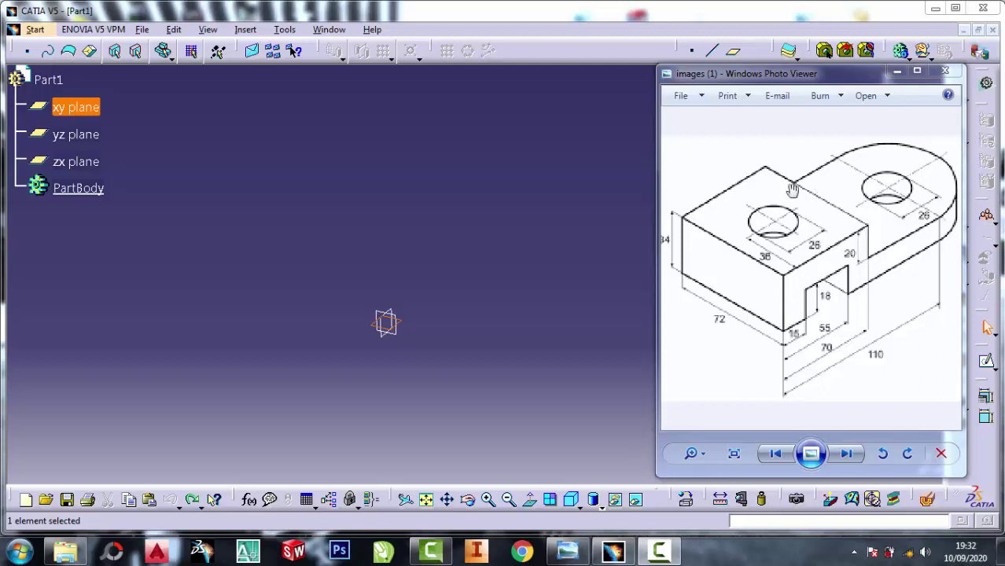
Bring the CATIA window forward and pick the xy plane to sketch on
{"action": "left_click", "coordinate": [573, 247]}
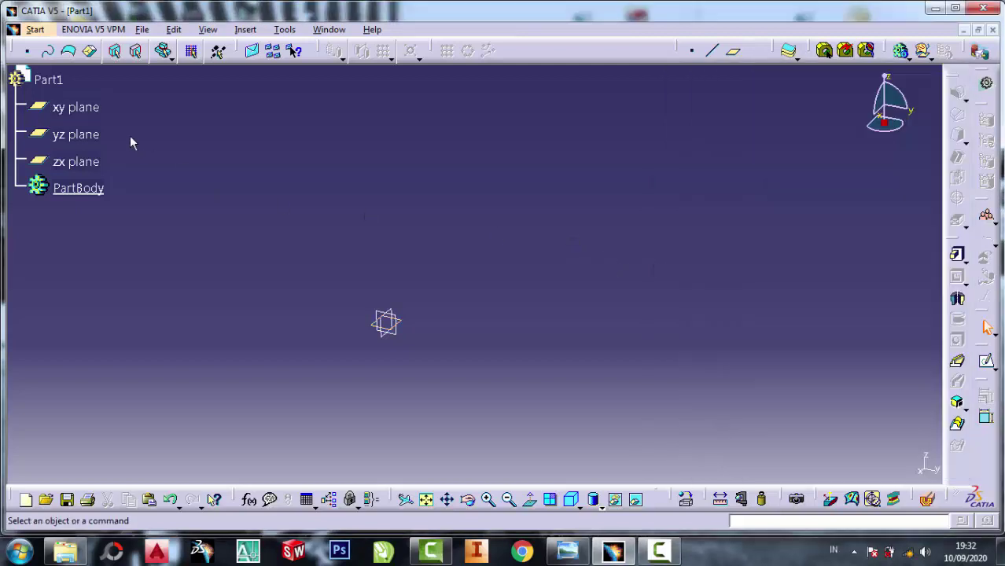
{"action": "left_click", "coordinate": [92, 110]}
{"action": "left_click", "coordinate": [986, 361]}
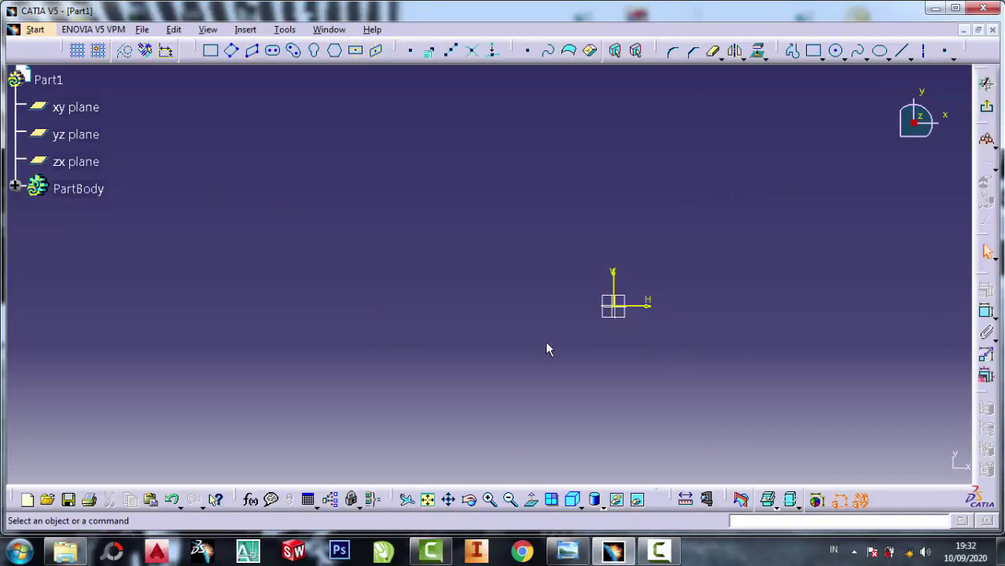
{"action": "left_click", "coordinate": [574, 552]}
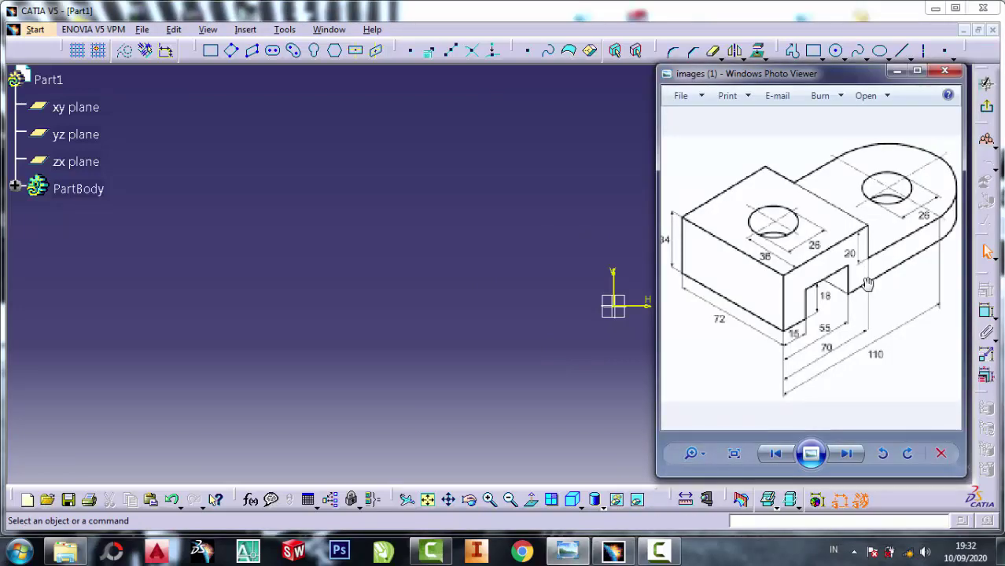
{"action": "scroll", "coordinate": [842, 272], "scroll_direction": "up", "scroll_amount": 1}
{"action": "scroll", "coordinate": [864, 281], "scroll_direction": "up", "scroll_amount": 1}
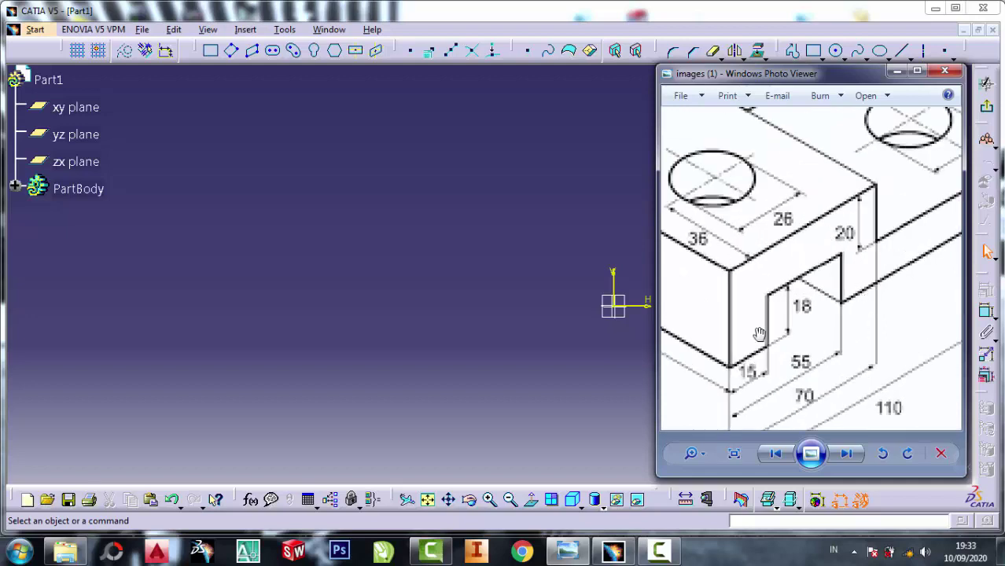
Start a profile at the origin, drawing a line straight up and then across to the right
{"action": "left_click", "coordinate": [454, 120]}
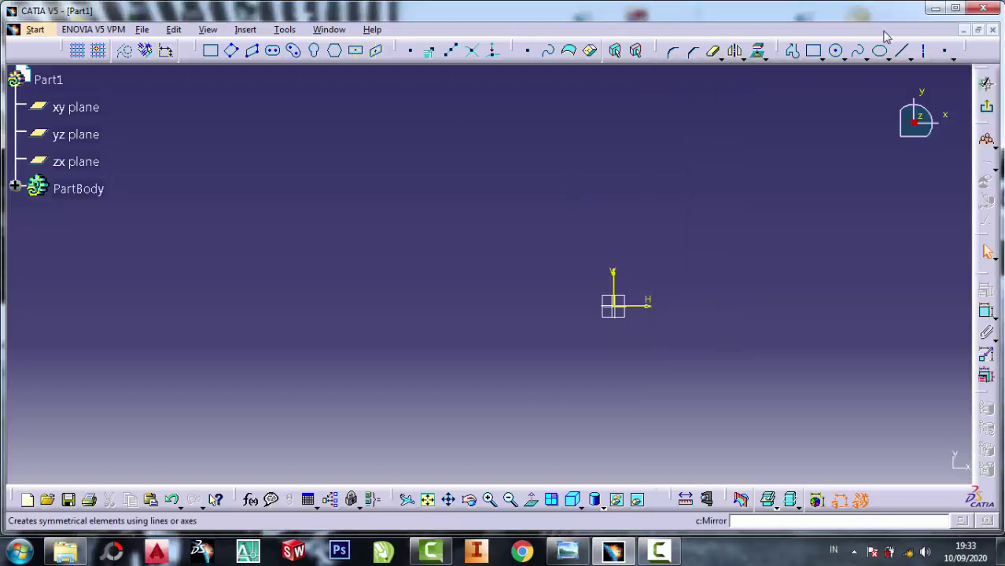
{"action": "left_click", "coordinate": [792, 51]}
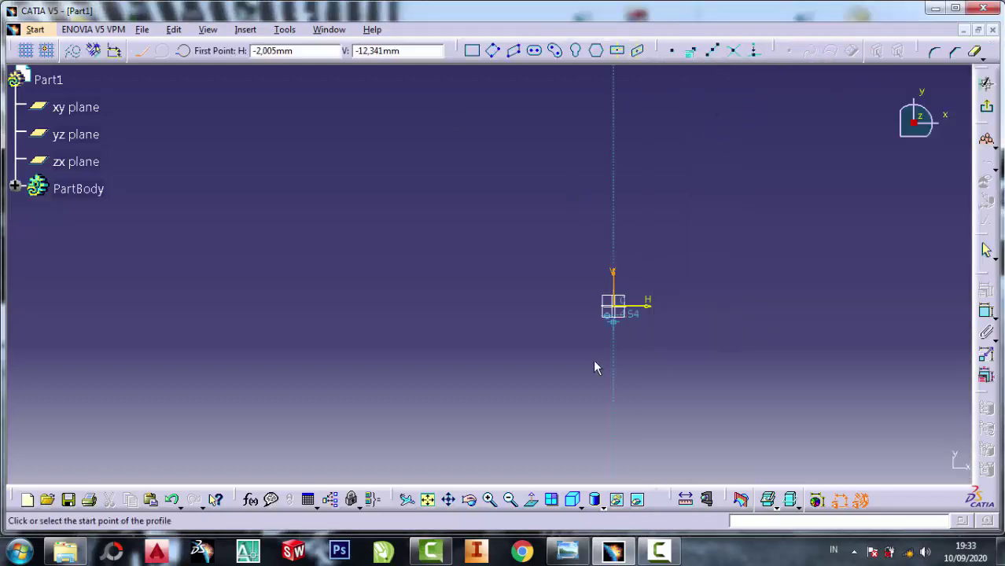
{"action": "left_click", "coordinate": [611, 306]}
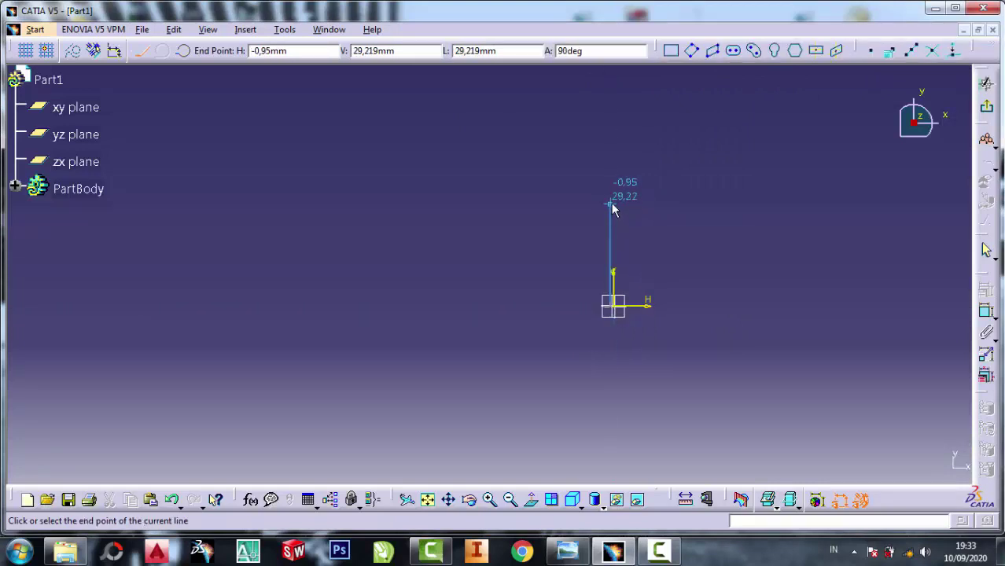
{"action": "key", "text": "Escape"}
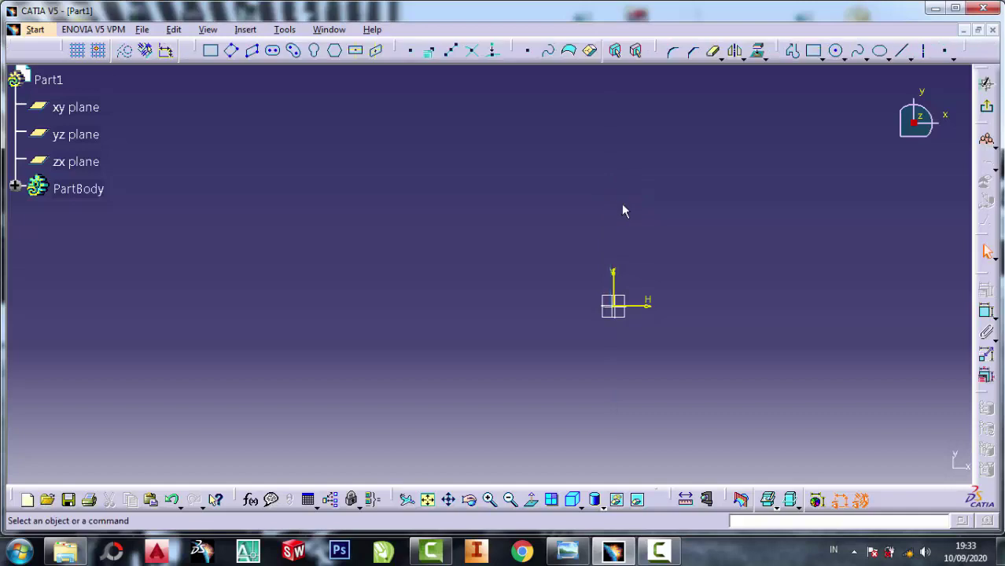
{"action": "left_click", "coordinate": [793, 55]}
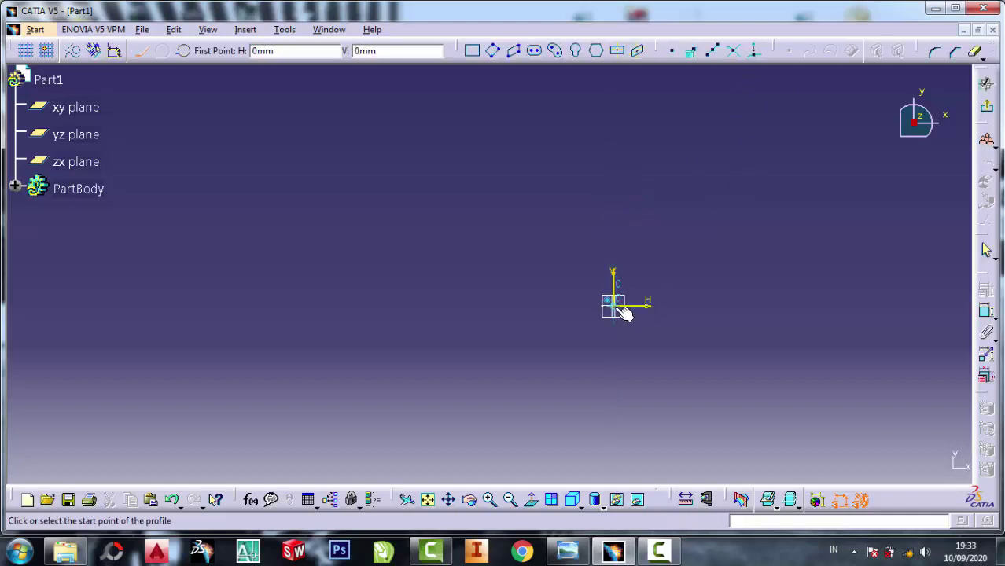
{"action": "left_click", "coordinate": [620, 311]}
{"action": "left_click", "coordinate": [613, 167]}
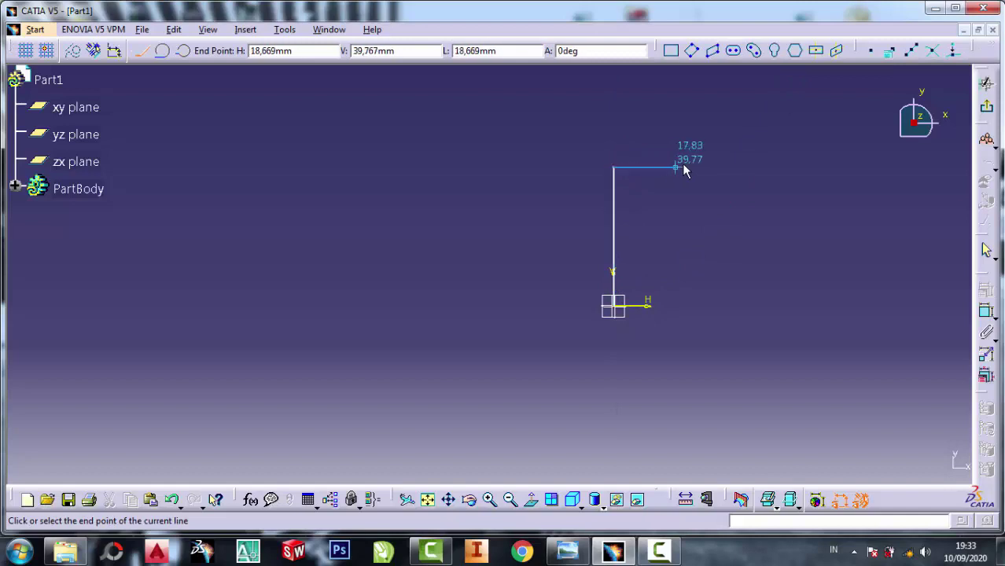
{"action": "left_click", "coordinate": [704, 168]}
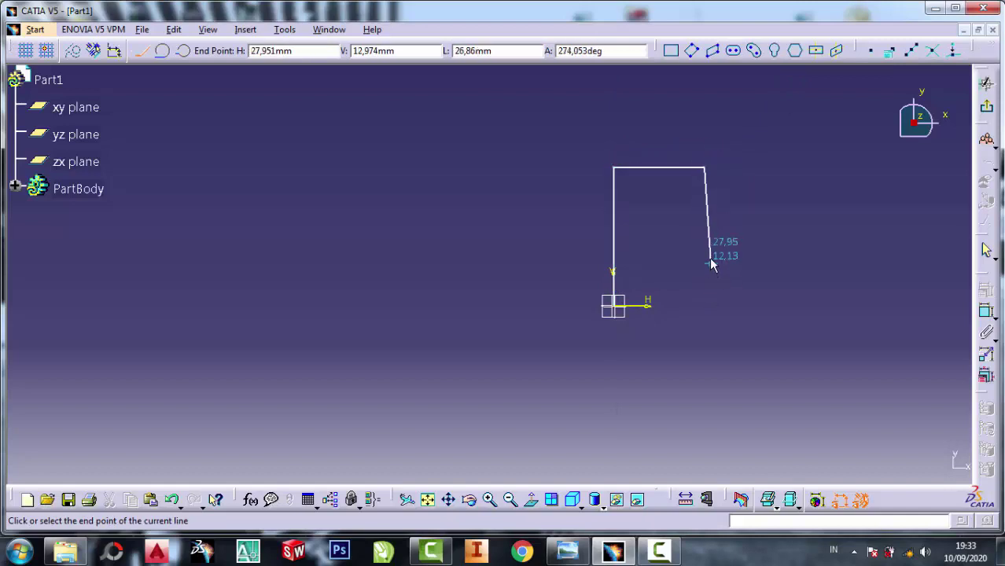
Continue the profile down the step and along a long horizontal line, then end it
{"action": "left_click", "coordinate": [568, 550]}
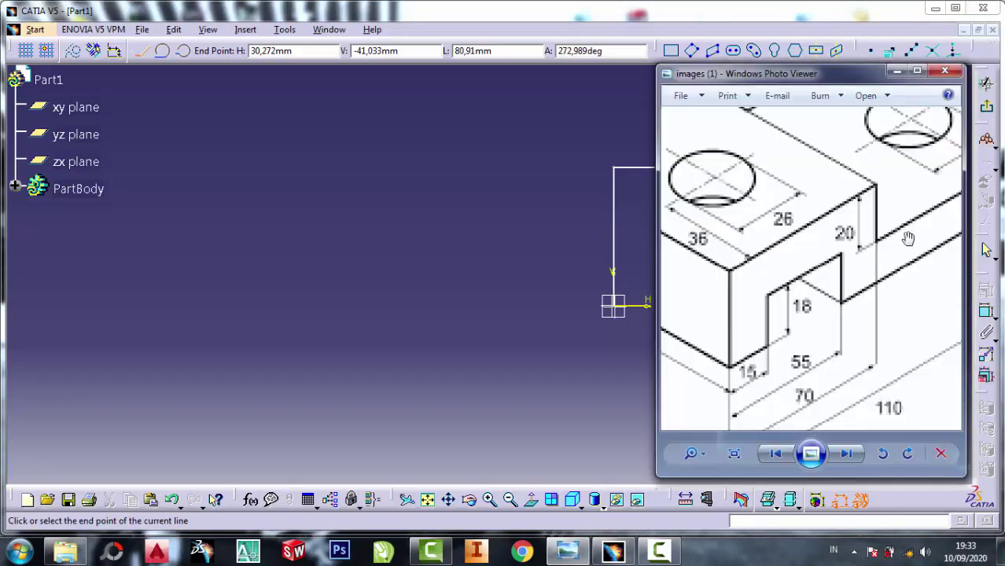
{"action": "left_click", "coordinate": [896, 72]}
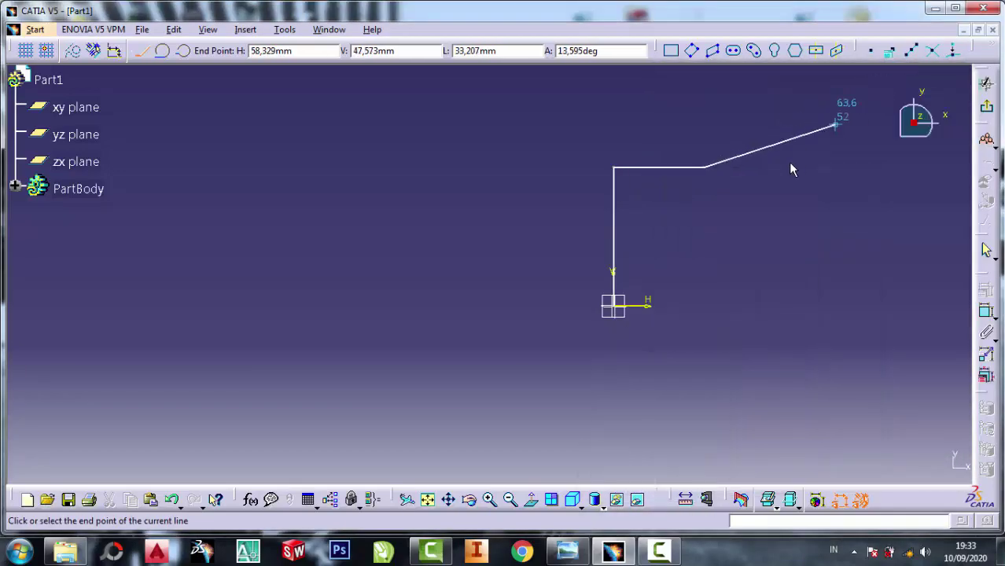
{"action": "left_click", "coordinate": [704, 236]}
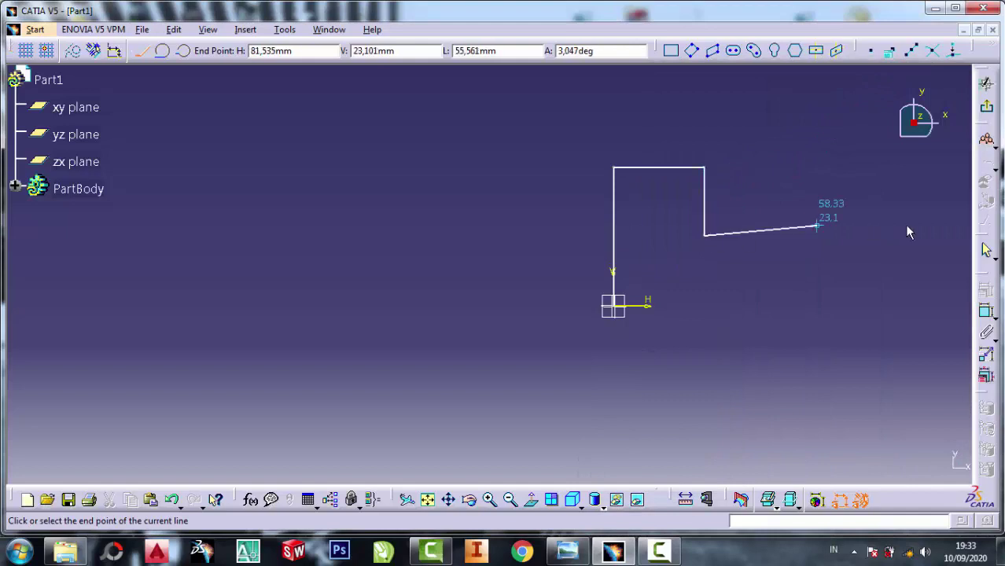
{"action": "middle_click_drag", "start_coordinate": [912, 234], "coordinate": [768, 260]}
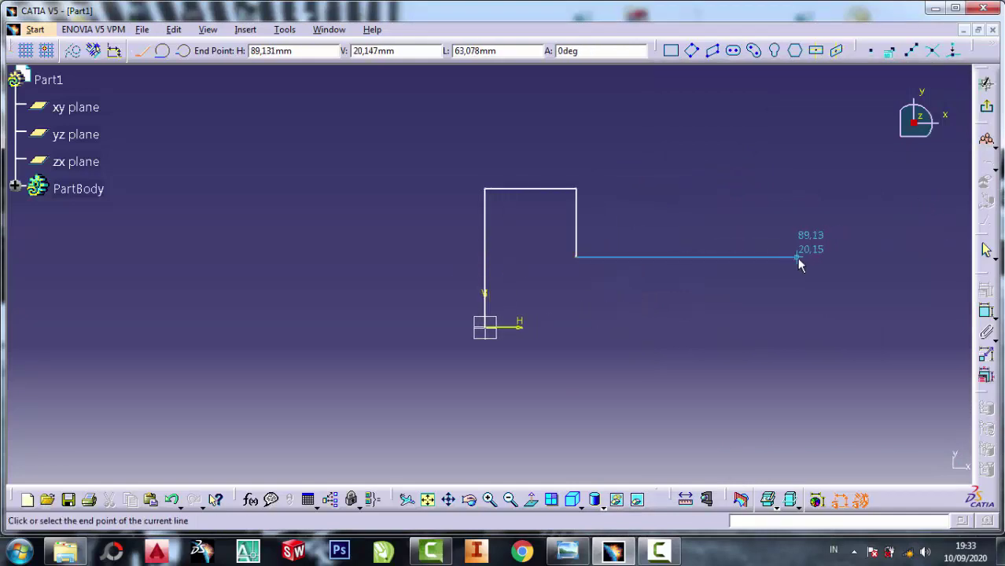
{"action": "left_click", "coordinate": [801, 256]}
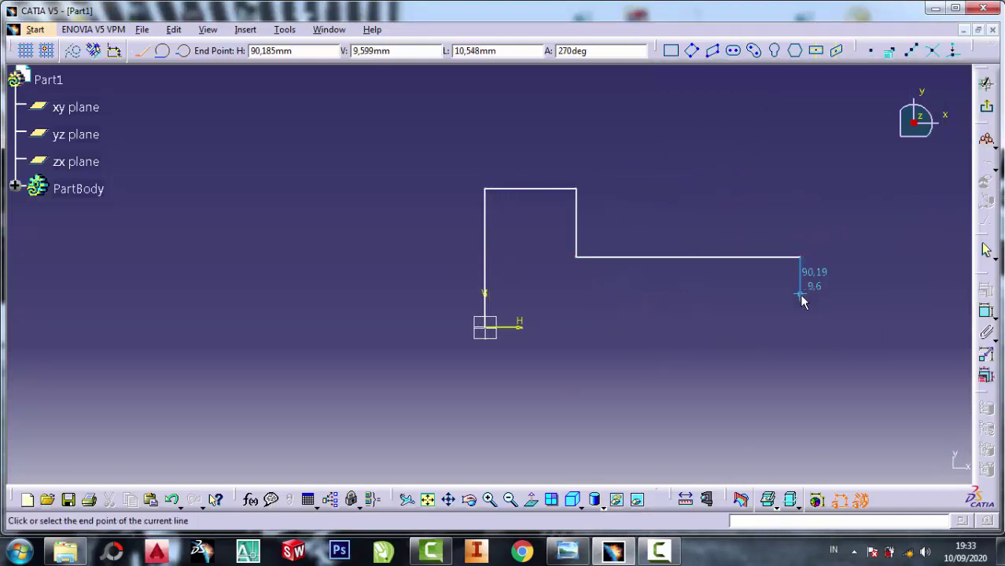
{"action": "left_click", "coordinate": [800, 293]}
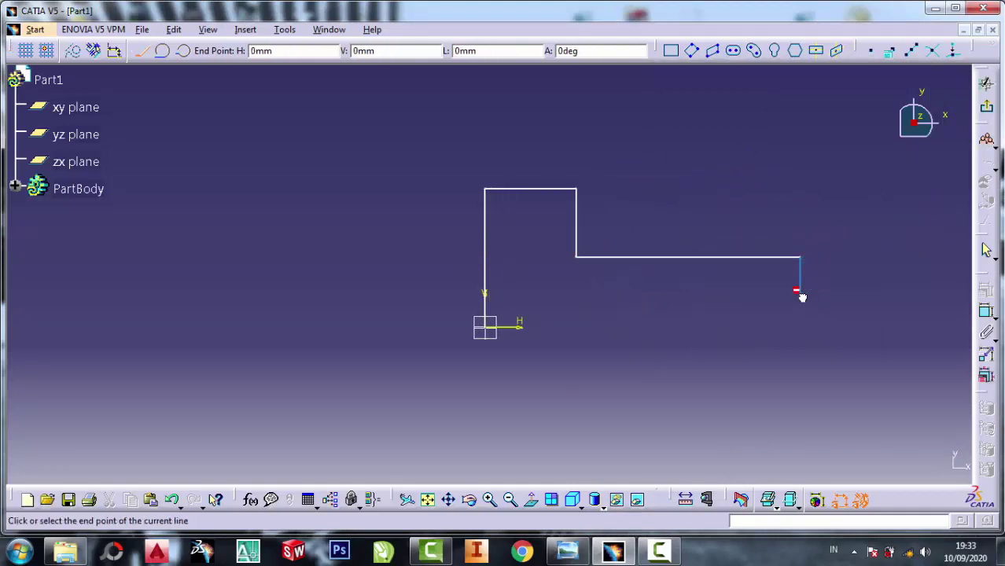
{"action": "left_click", "coordinate": [568, 551]}
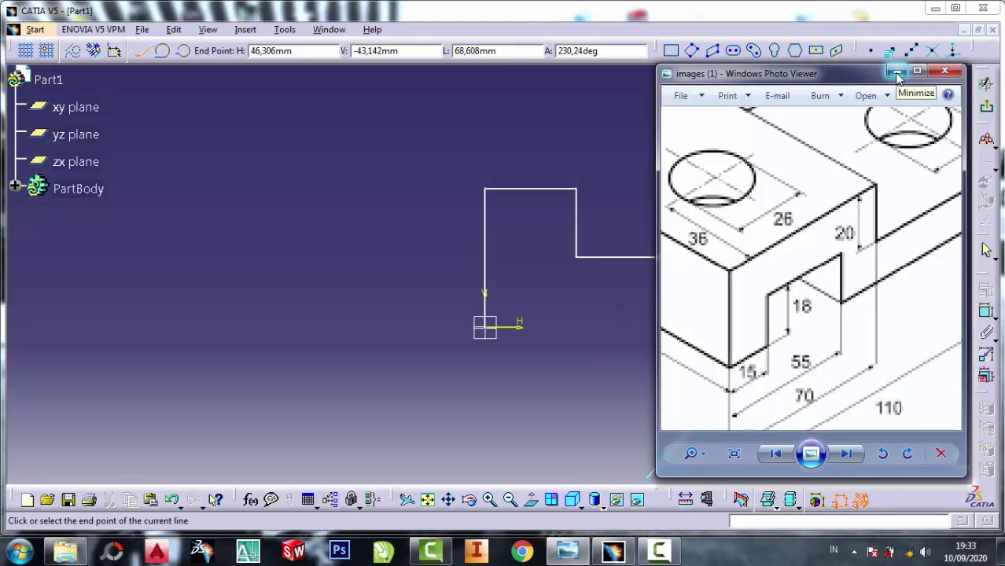
{"action": "left_click", "coordinate": [897, 73]}
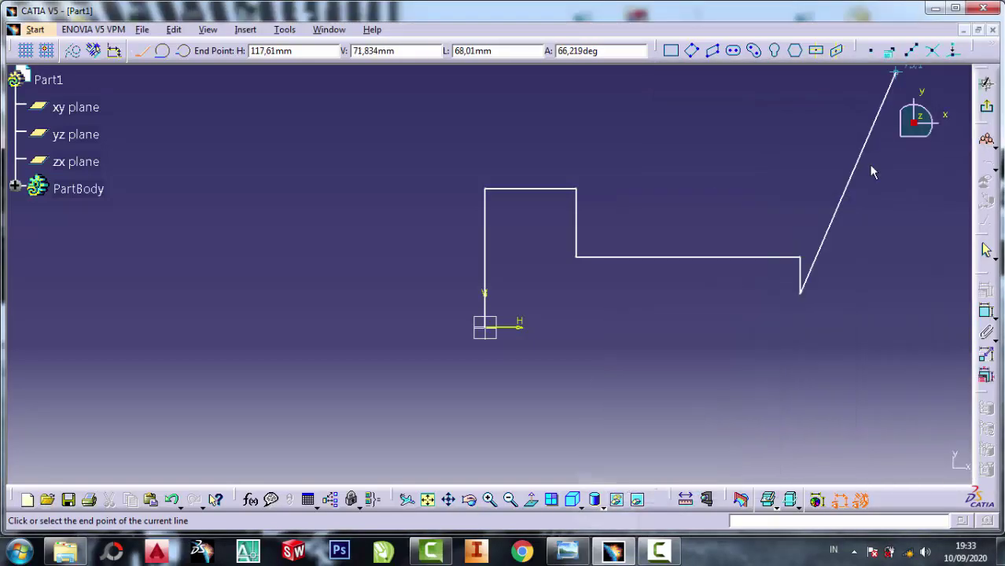
{"action": "key", "text": "Escape"}
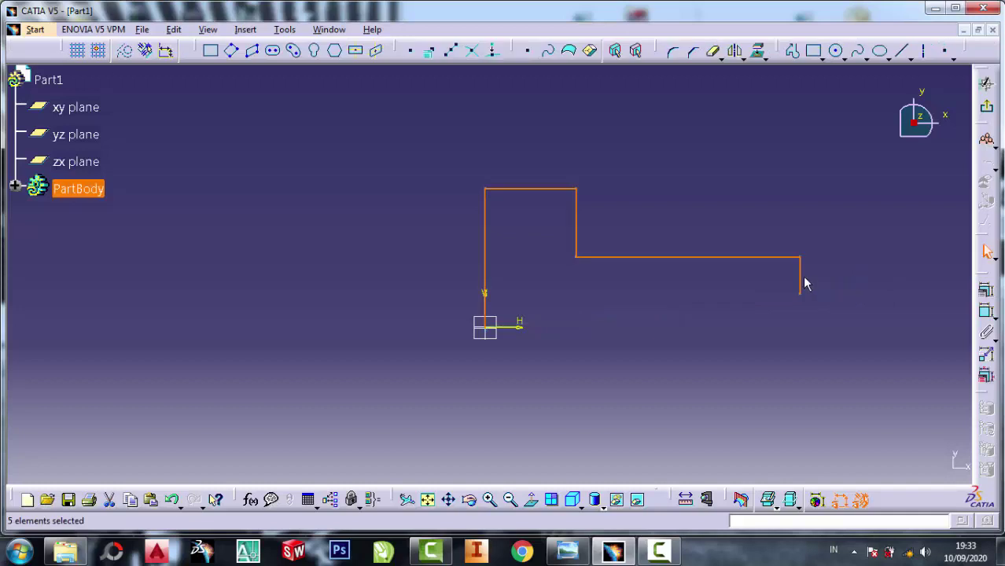
Delete the stray short vertical line at the right end of the outline
{"action": "right_click", "coordinate": [802, 276]}
{"action": "left_click", "coordinate": [821, 398]}
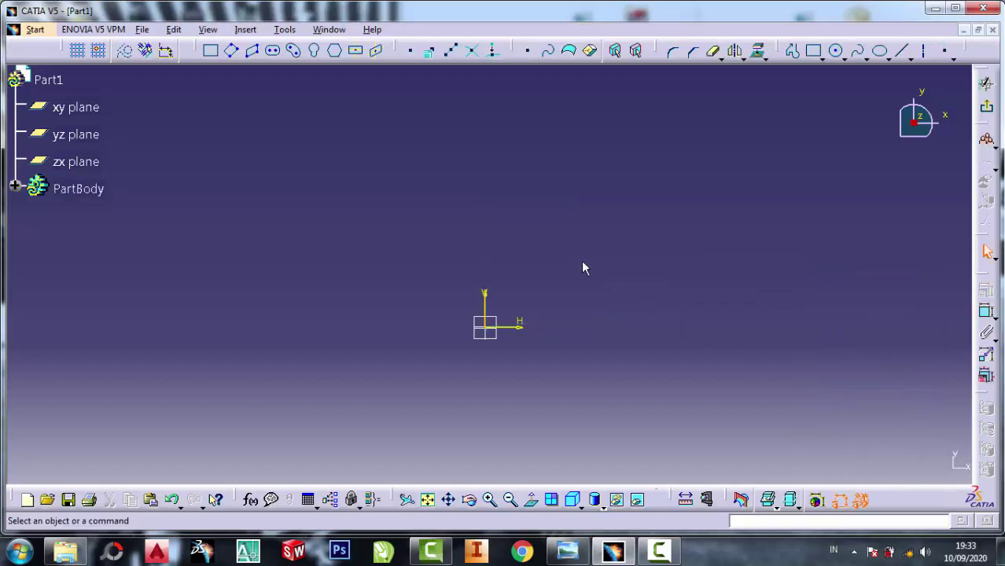
{"action": "key", "text": "ctrl+v"}
{"action": "left_click", "coordinate": [778, 292]}
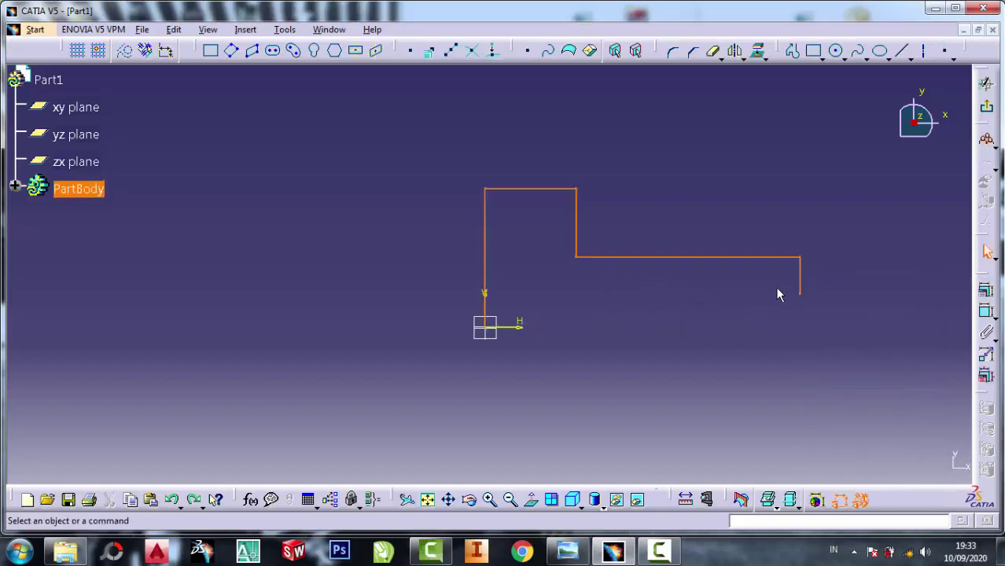
{"action": "right_click", "coordinate": [801, 280]}
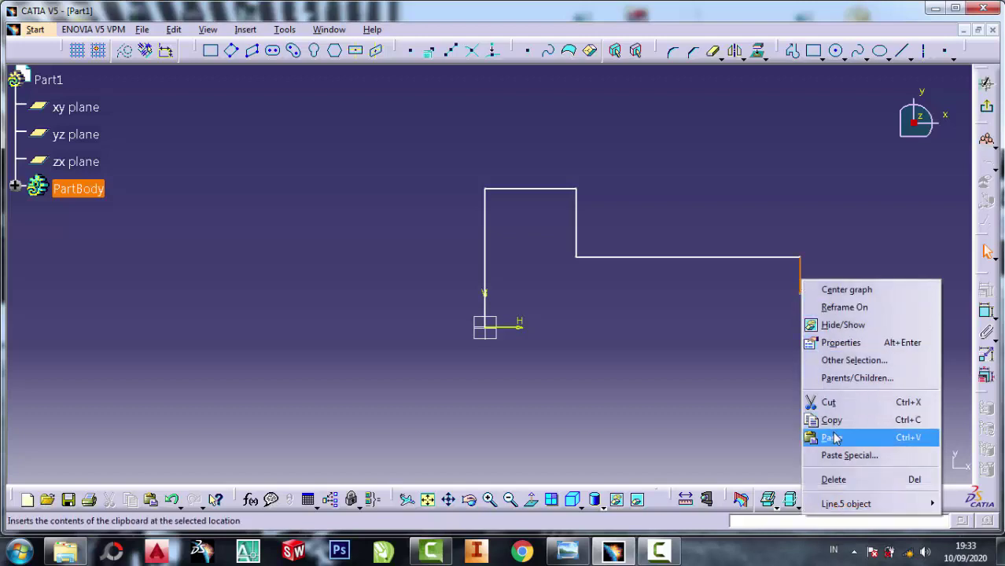
{"action": "left_click", "coordinate": [828, 404]}
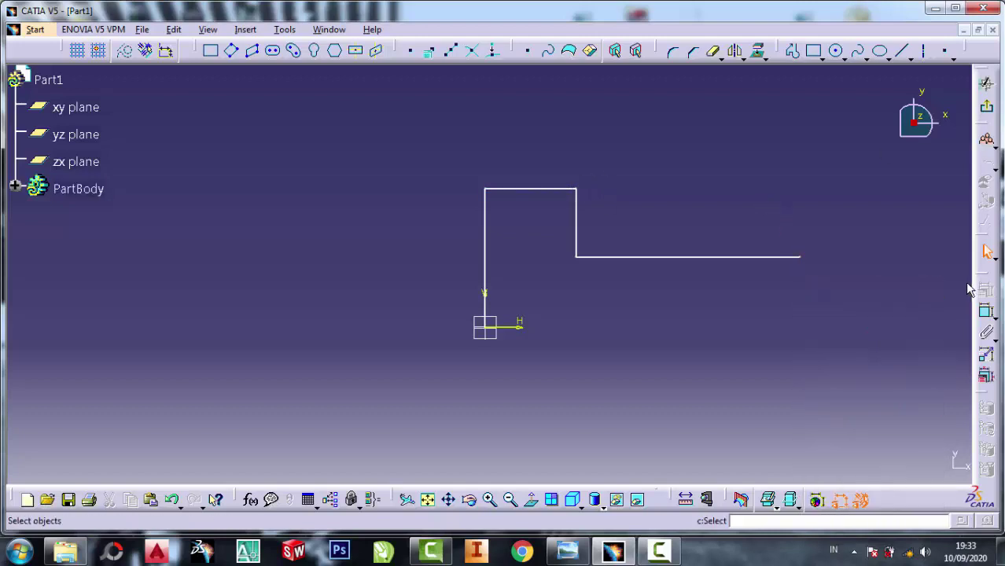
{"action": "left_click", "coordinate": [985, 313]}
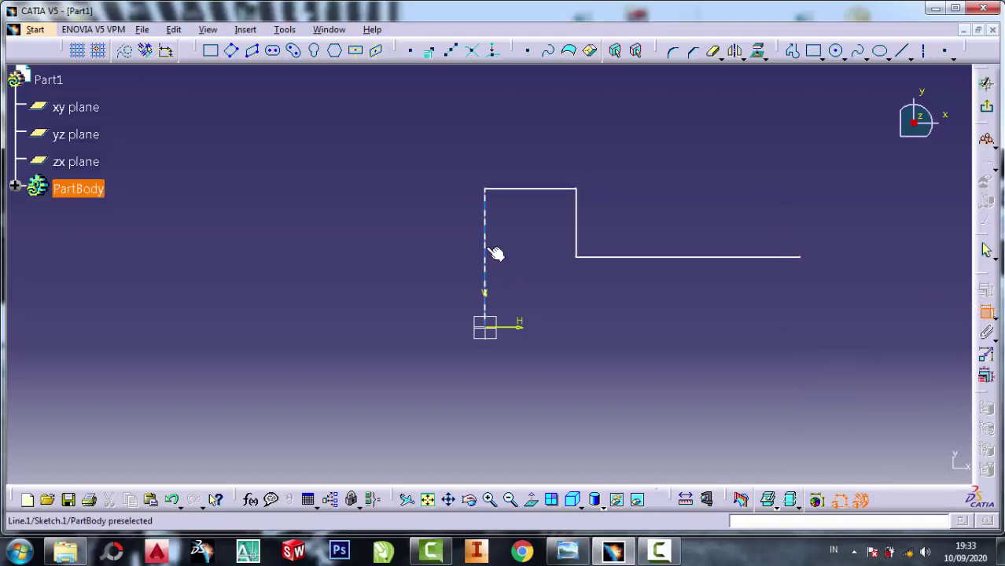
Dimension the left vertical line to a height of 34 mm
{"action": "left_click", "coordinate": [486, 250]}
{"action": "left_click", "coordinate": [376, 247]}
{"action": "double_click", "coordinate": [379, 240]}
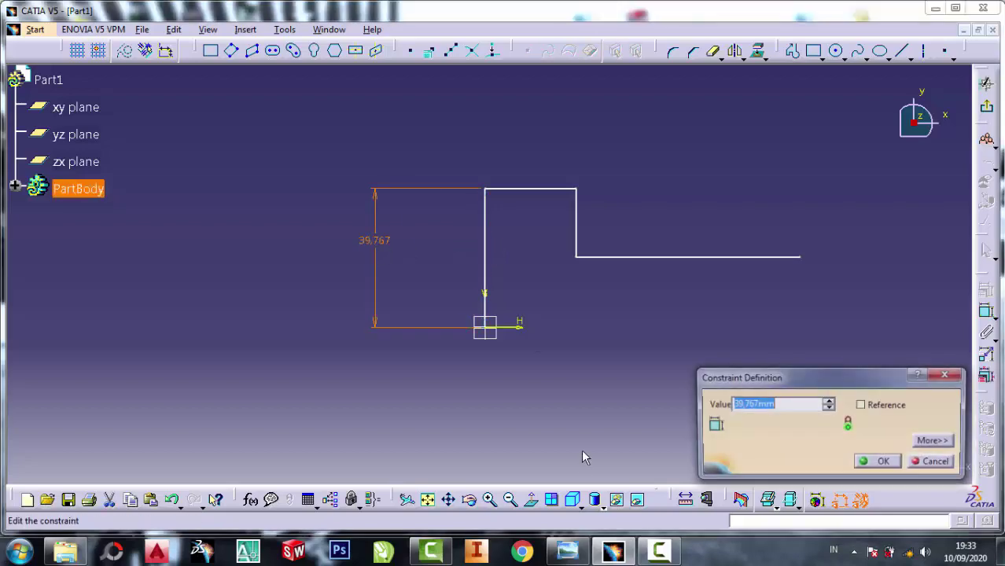
{"action": "left_click", "coordinate": [567, 550]}
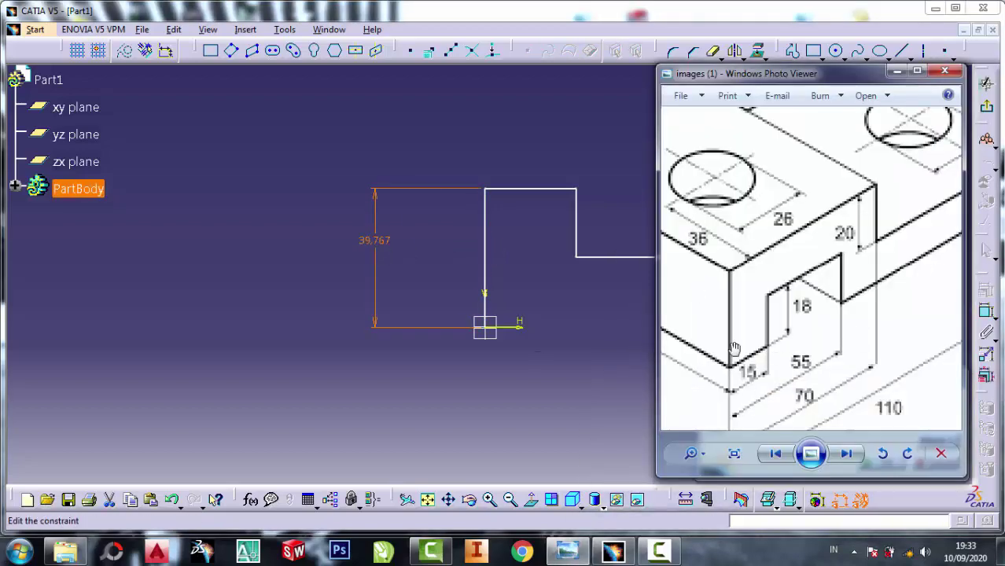
{"action": "scroll", "coordinate": [755, 291], "scroll_direction": "up", "scroll_amount": 1}
{"action": "scroll", "coordinate": [702, 265], "scroll_direction": "up", "scroll_amount": 1}
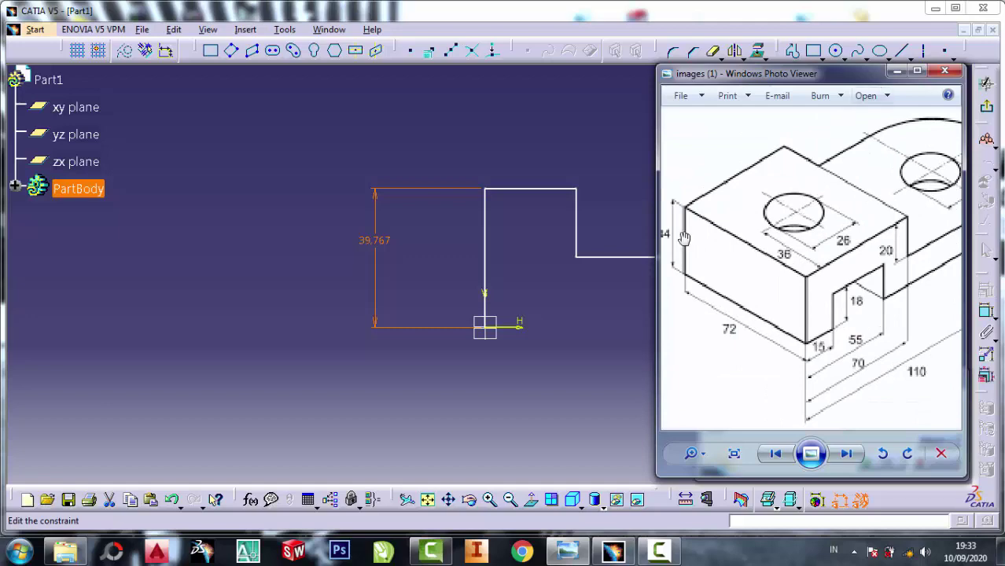
{"action": "scroll", "coordinate": [669, 248], "scroll_direction": "up", "scroll_amount": 1}
{"action": "left_click", "coordinate": [897, 71]}
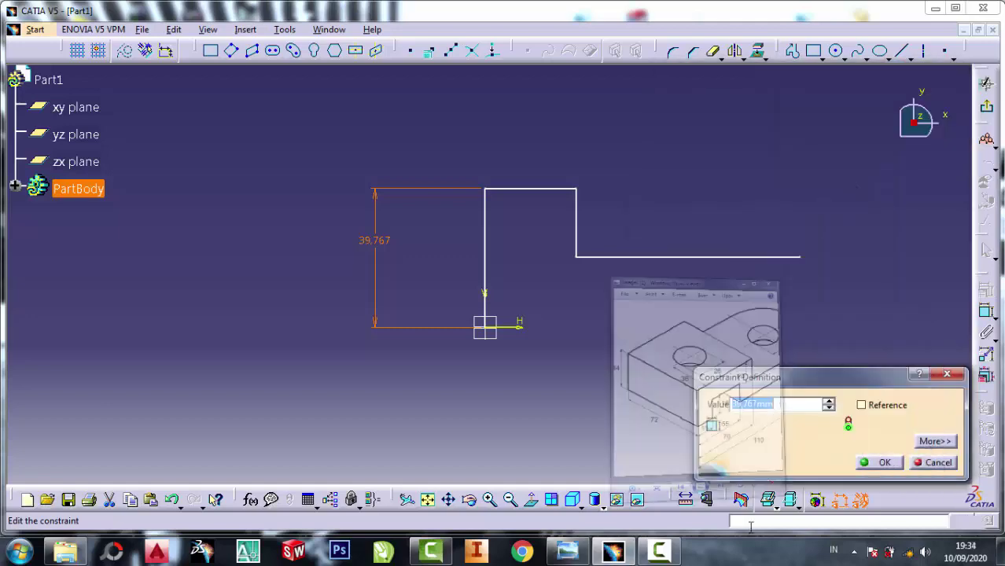
{"action": "type", "text": "34"}
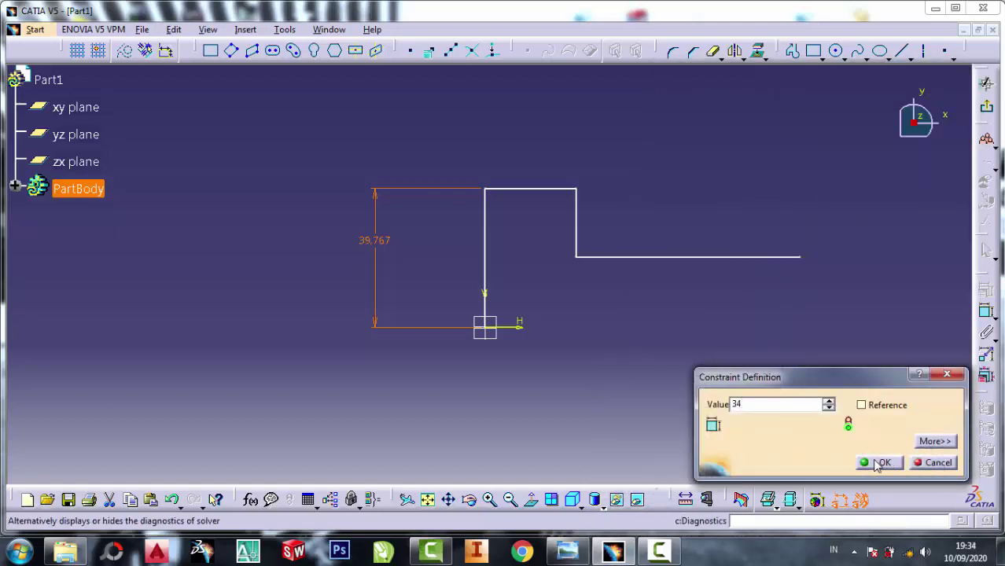
{"action": "left_click", "coordinate": [877, 463]}
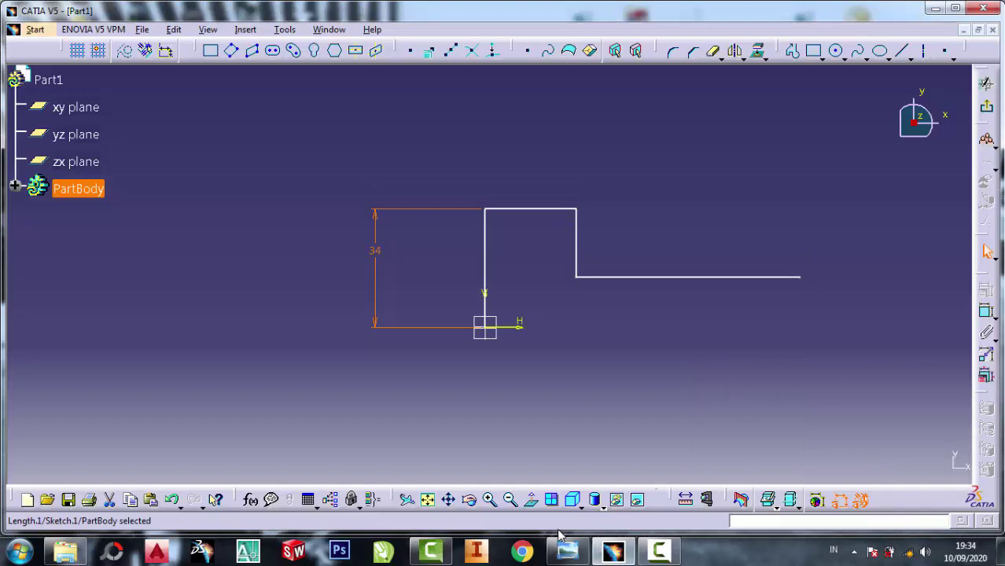
Dimension the top horizontal line to a length of 70 mm
{"action": "left_click", "coordinate": [613, 551]}
{"action": "scroll", "coordinate": [808, 262], "scroll_direction": "down", "scroll_amount": 2}
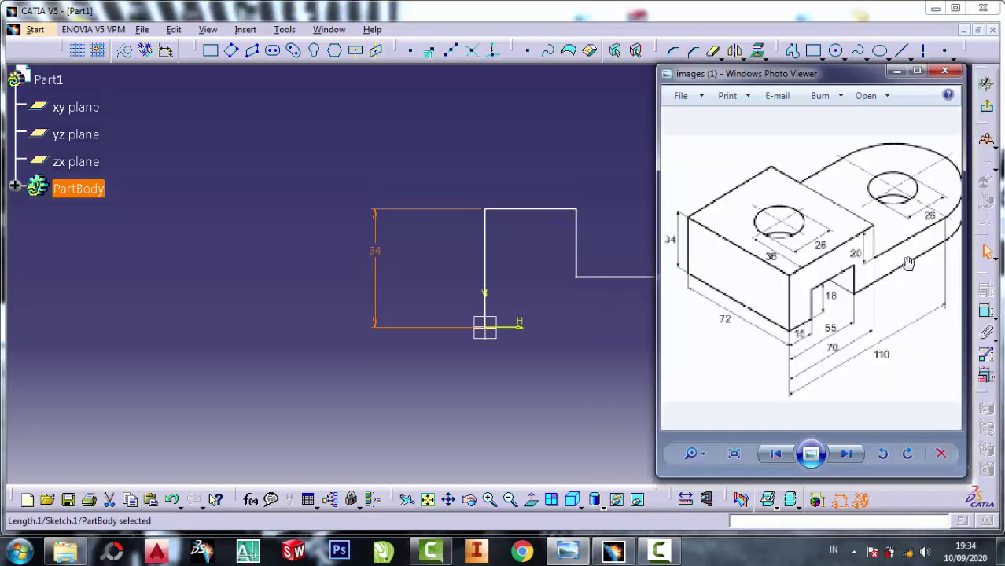
{"action": "scroll", "coordinate": [822, 260], "scroll_direction": "up", "scroll_amount": 3}
{"action": "scroll", "coordinate": [834, 295], "scroll_direction": "down", "scroll_amount": 1}
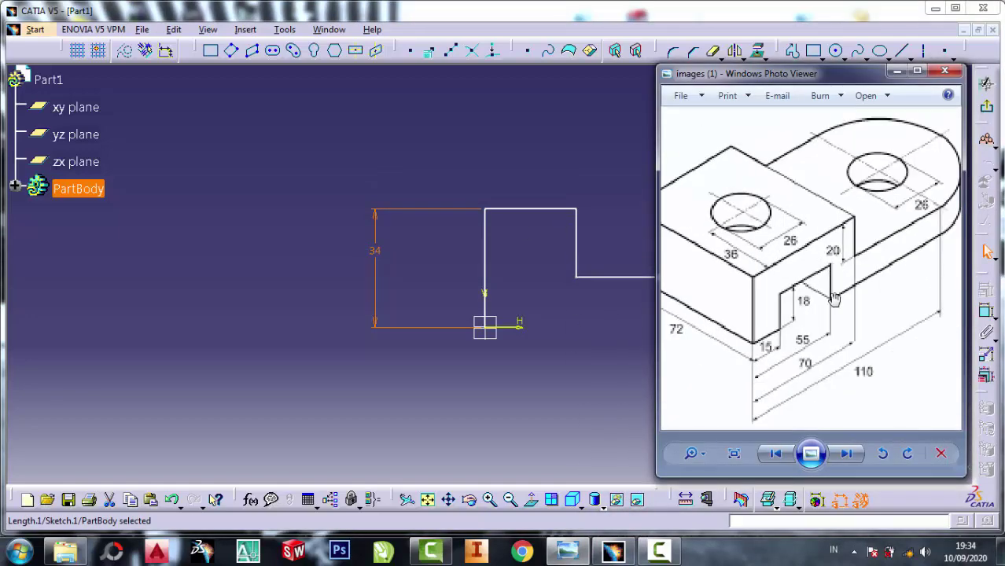
{"action": "scroll", "coordinate": [836, 377], "scroll_direction": "up", "scroll_amount": 1}
{"action": "left_click", "coordinate": [897, 72]}
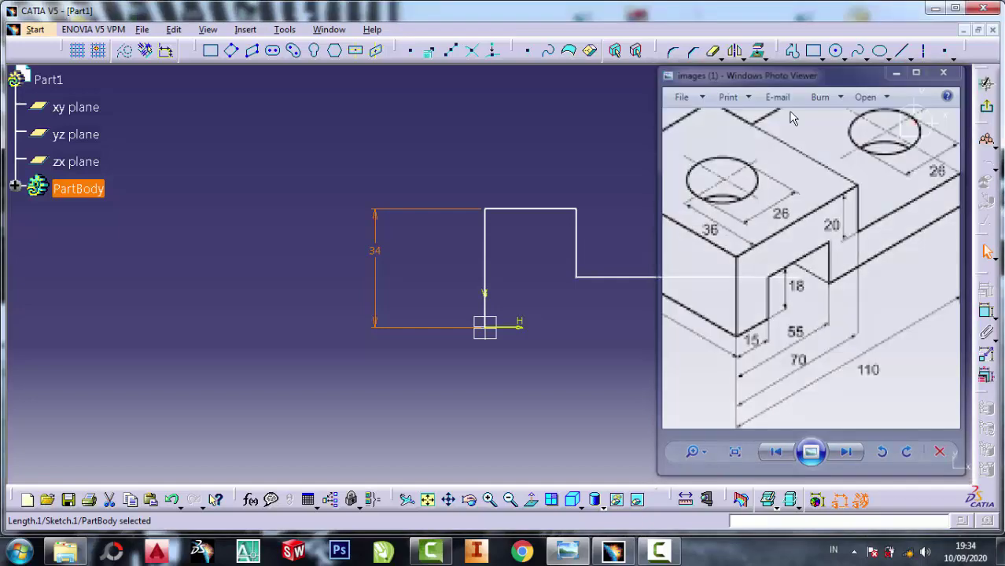
{"action": "left_click", "coordinate": [986, 312]}
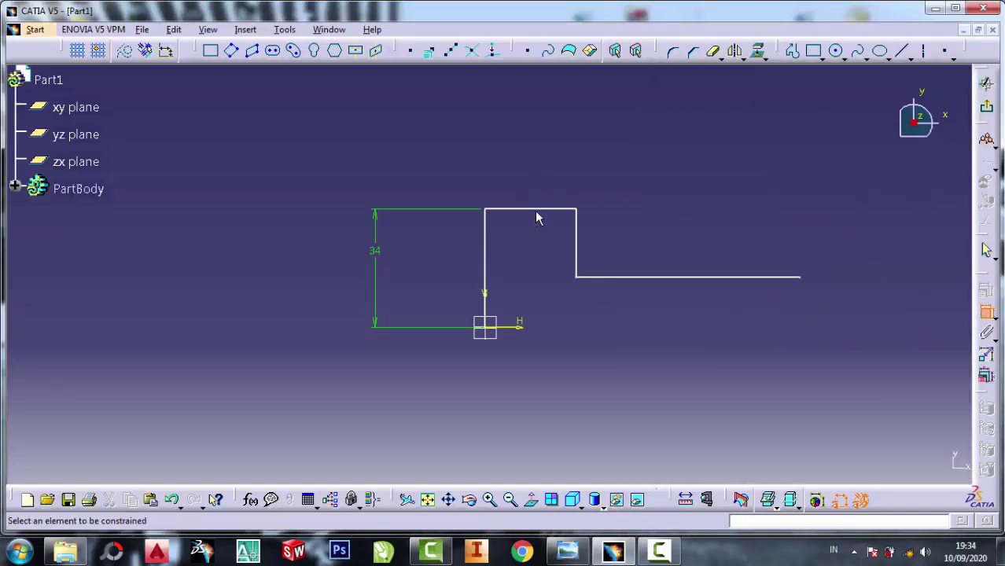
{"action": "left_click", "coordinate": [537, 210]}
{"action": "left_click", "coordinate": [537, 165]}
{"action": "double_click", "coordinate": [537, 165]}
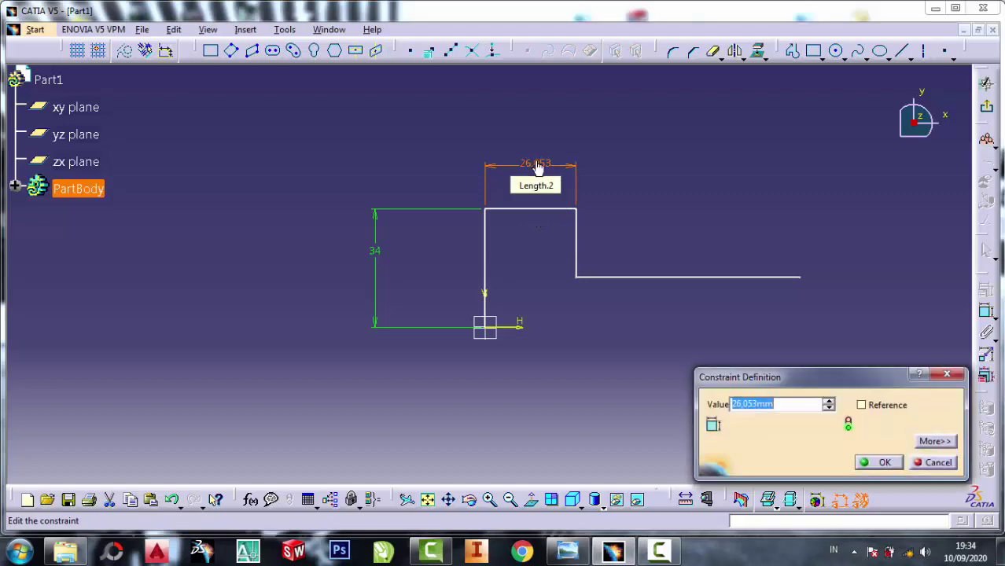
{"action": "type", "text": "7-"}
{"action": "left_click", "coordinate": [887, 464]}
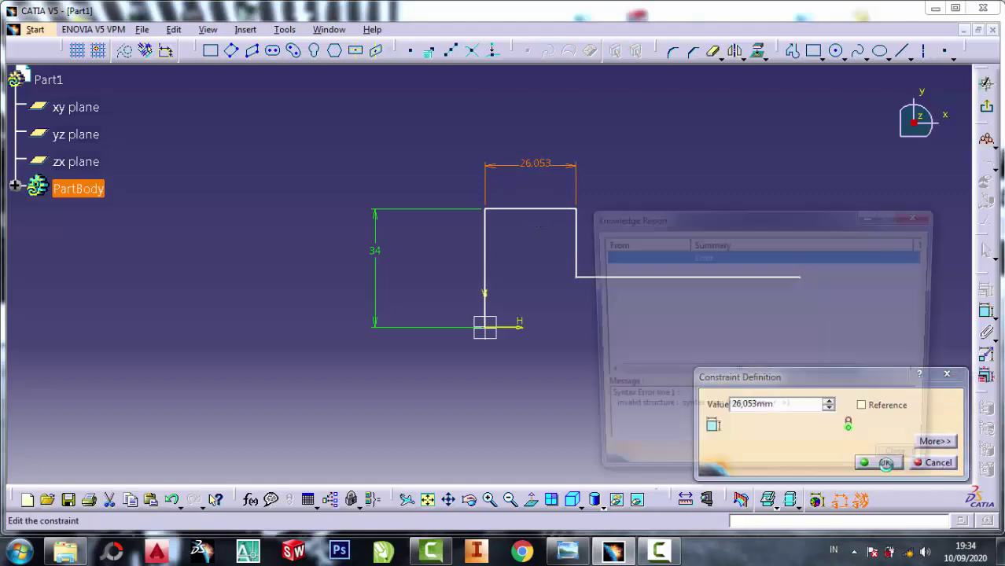
{"action": "left_click", "coordinate": [909, 466]}
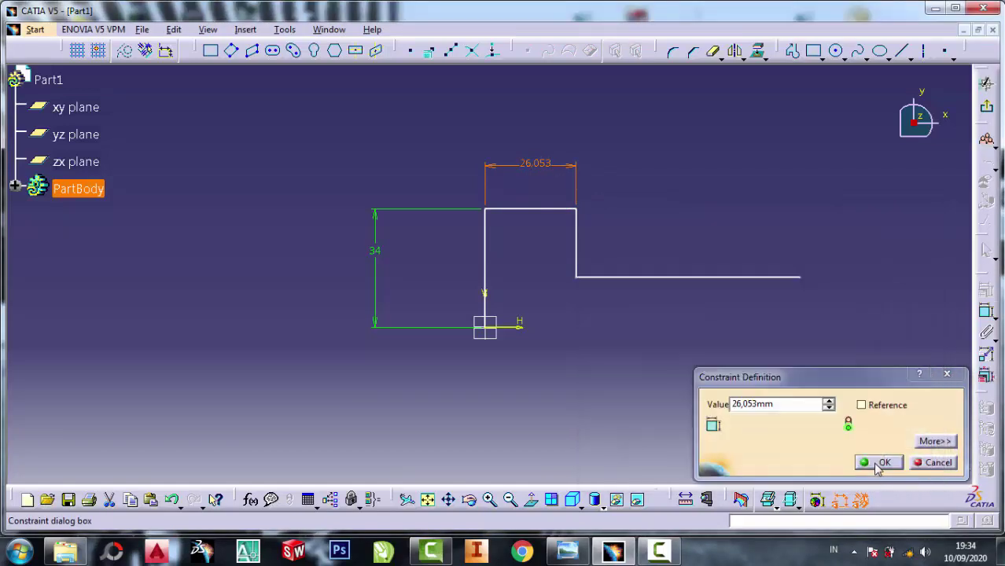
{"action": "left_click", "coordinate": [881, 463]}
{"action": "double_click", "coordinate": [526, 165]}
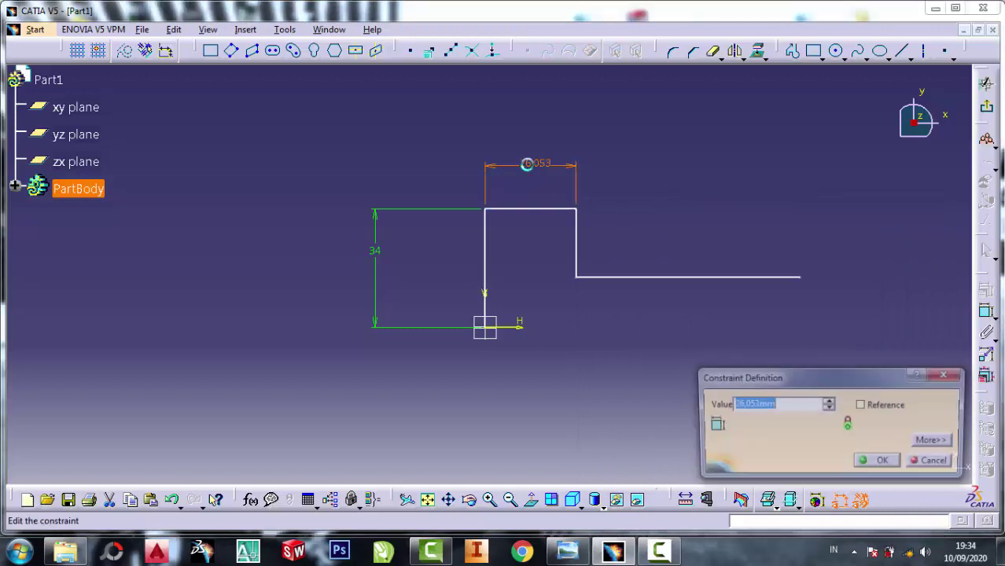
{"action": "type", "text": "70mm"}
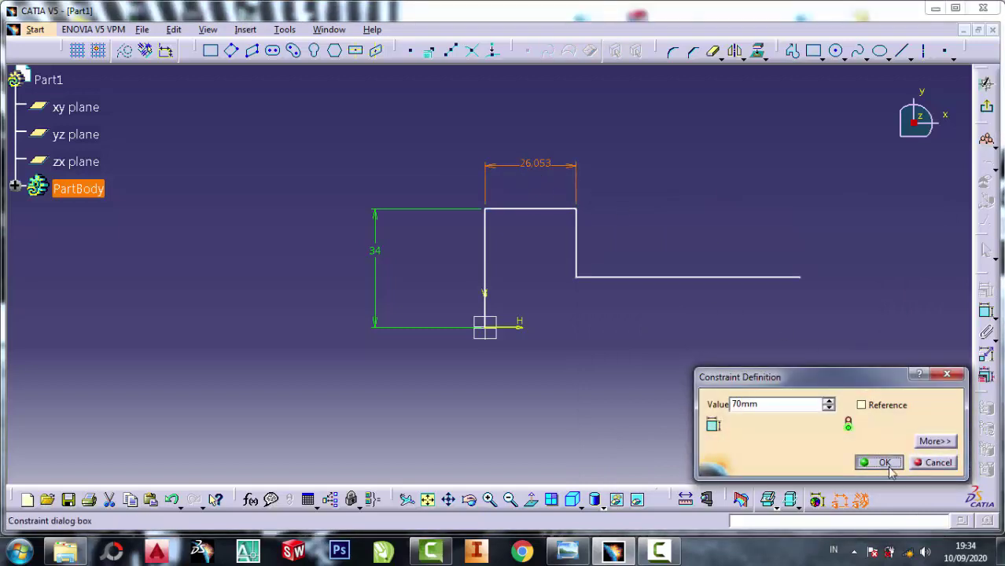
{"action": "left_click", "coordinate": [884, 464]}
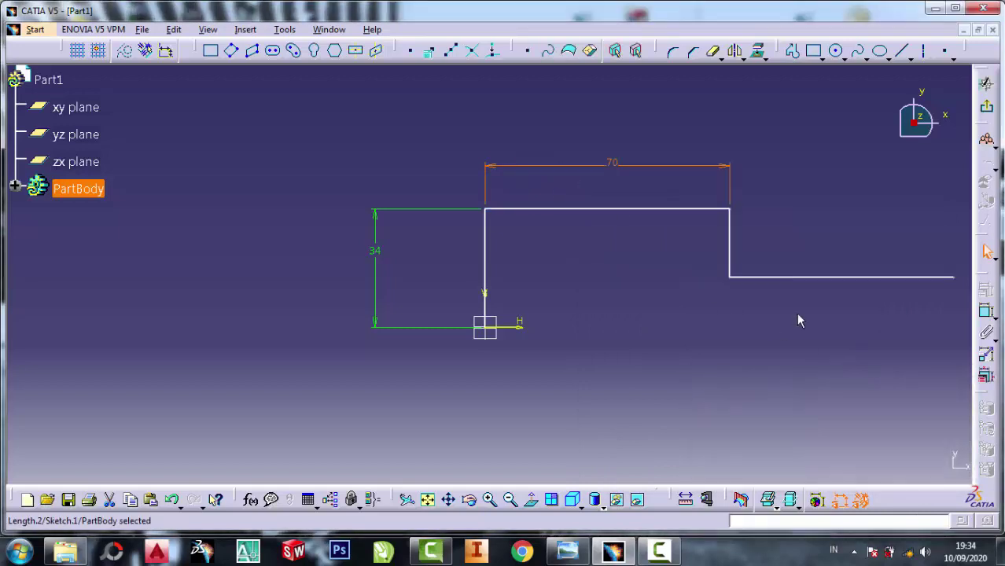
Dimension the vertical step line to 20 mm
{"action": "left_click", "coordinate": [568, 550]}
{"action": "scroll", "coordinate": [902, 269], "scroll_direction": "up", "scroll_amount": 2}
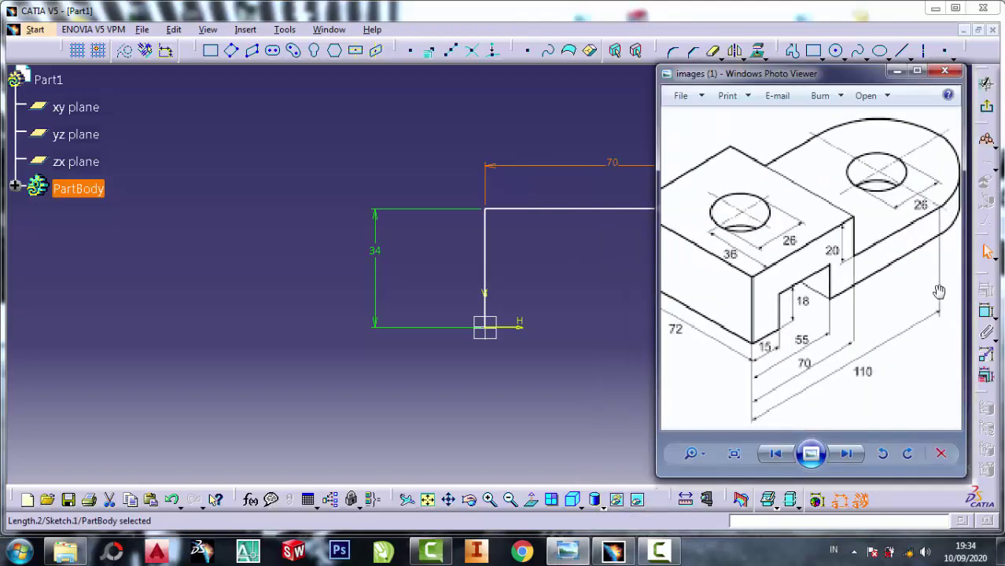
{"action": "scroll", "coordinate": [902, 270], "scroll_direction": "up", "scroll_amount": 1}
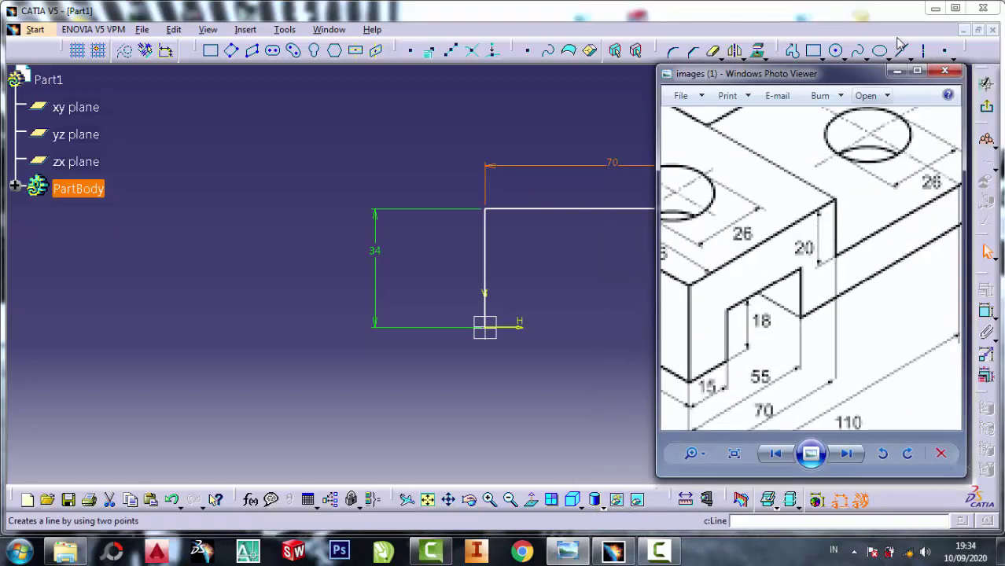
{"action": "left_click", "coordinate": [897, 71]}
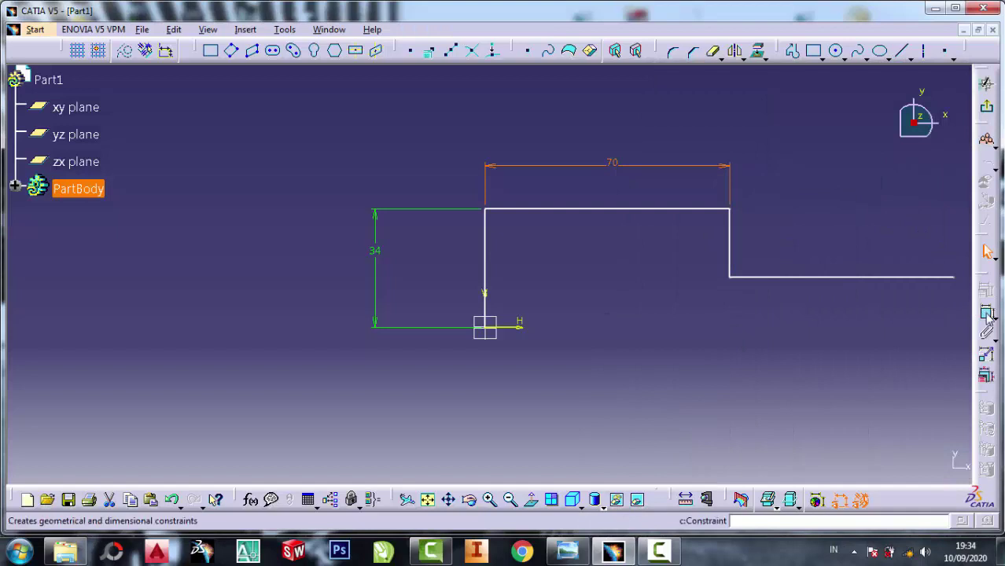
{"action": "left_click", "coordinate": [986, 311]}
{"action": "left_click", "coordinate": [733, 246]}
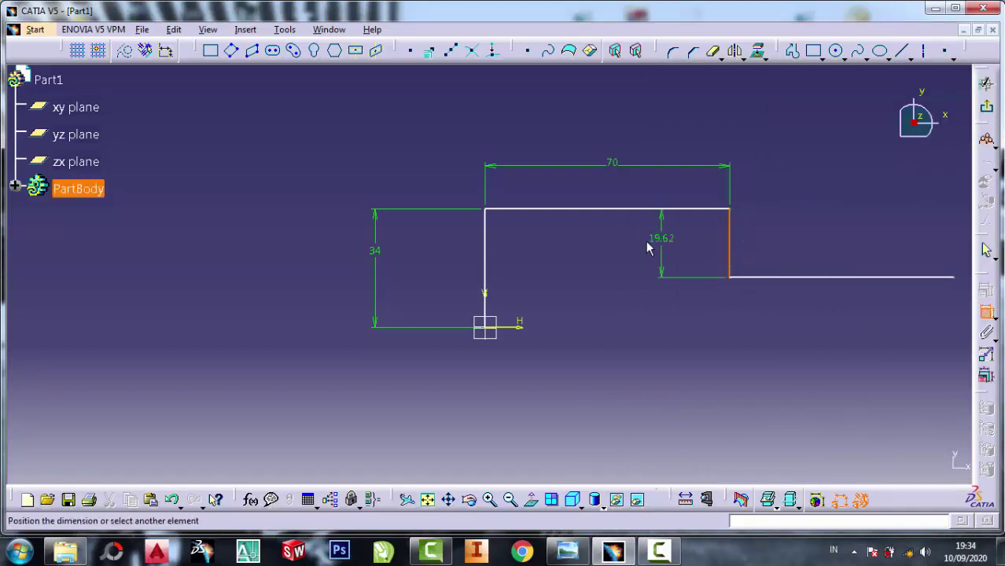
{"action": "left_click", "coordinate": [656, 240]}
{"action": "double_click", "coordinate": [656, 239]}
{"action": "type", "text": "2"}
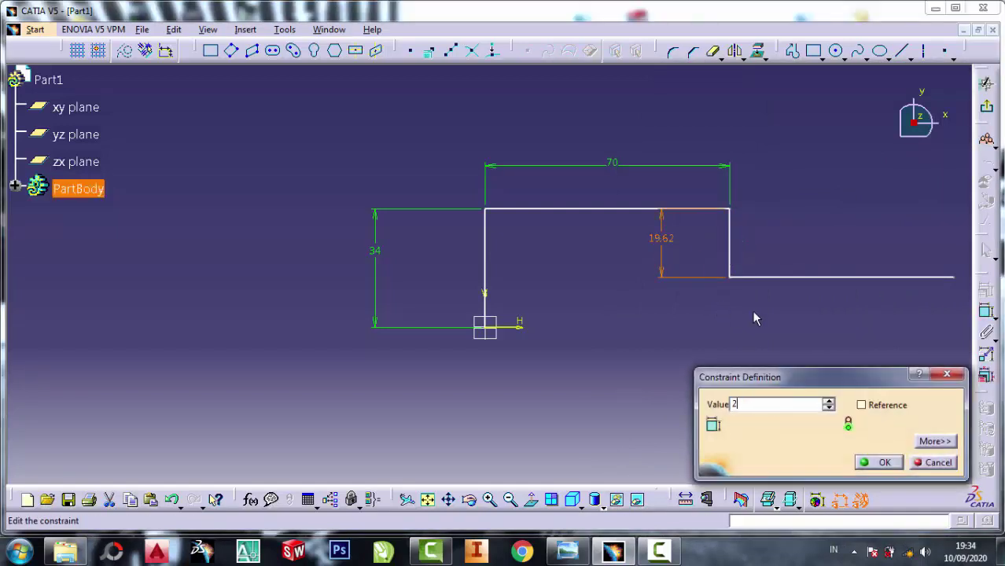
{"action": "type", "text": "0"}
{"action": "left_click", "coordinate": [885, 461]}
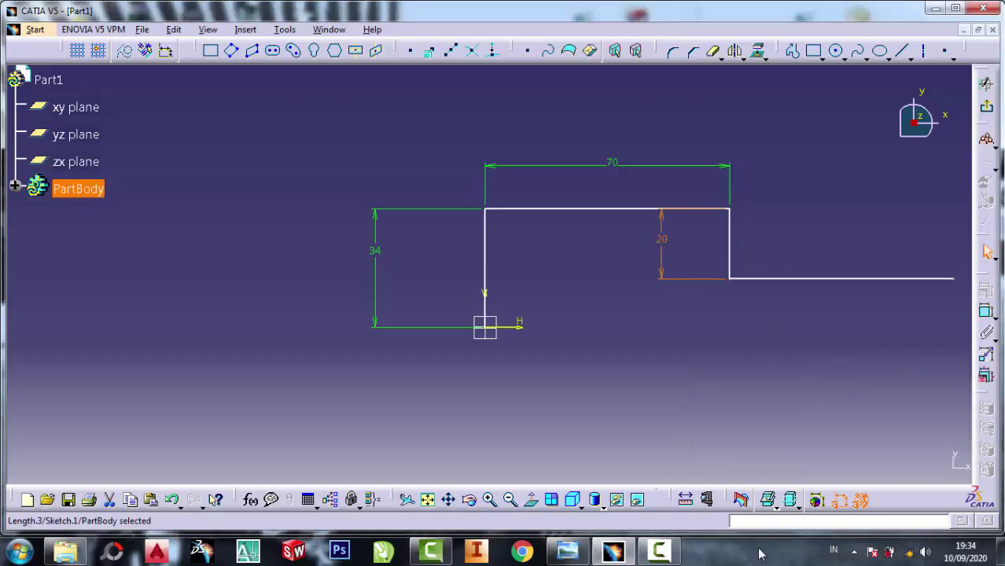
{"action": "left_click", "coordinate": [612, 550]}
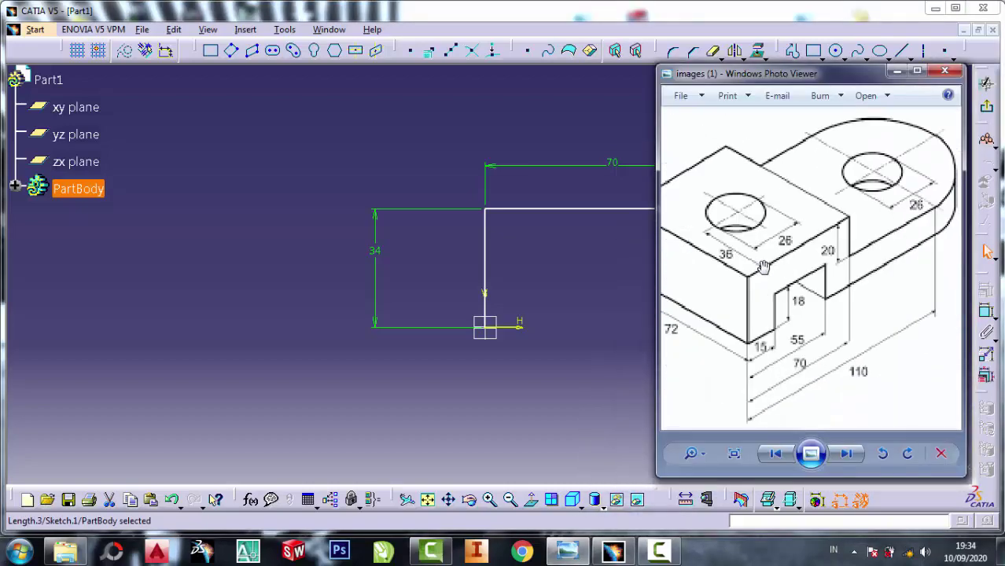
{"action": "scroll", "coordinate": [938, 270], "scroll_direction": "up", "scroll_amount": 1}
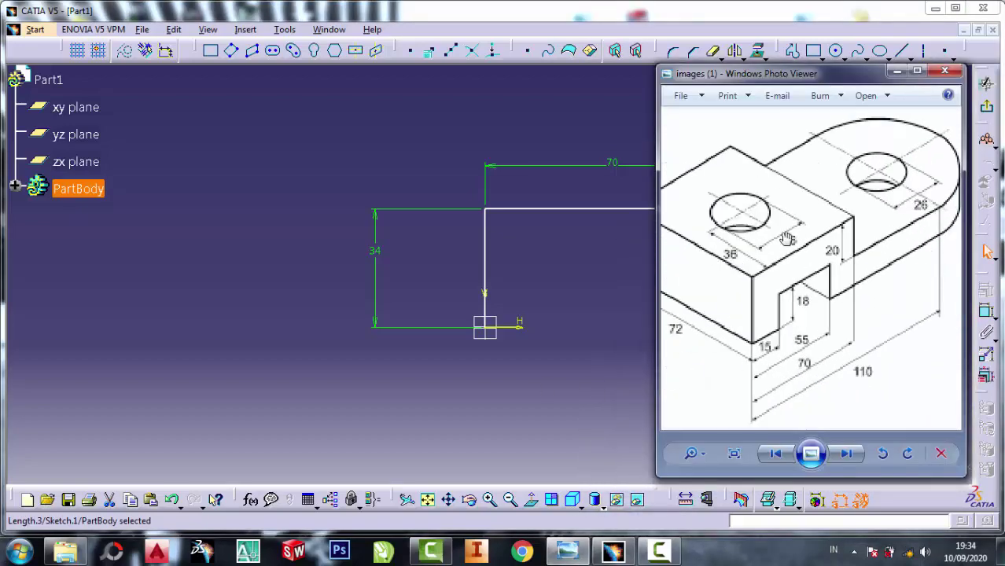
{"action": "left_click", "coordinate": [896, 73]}
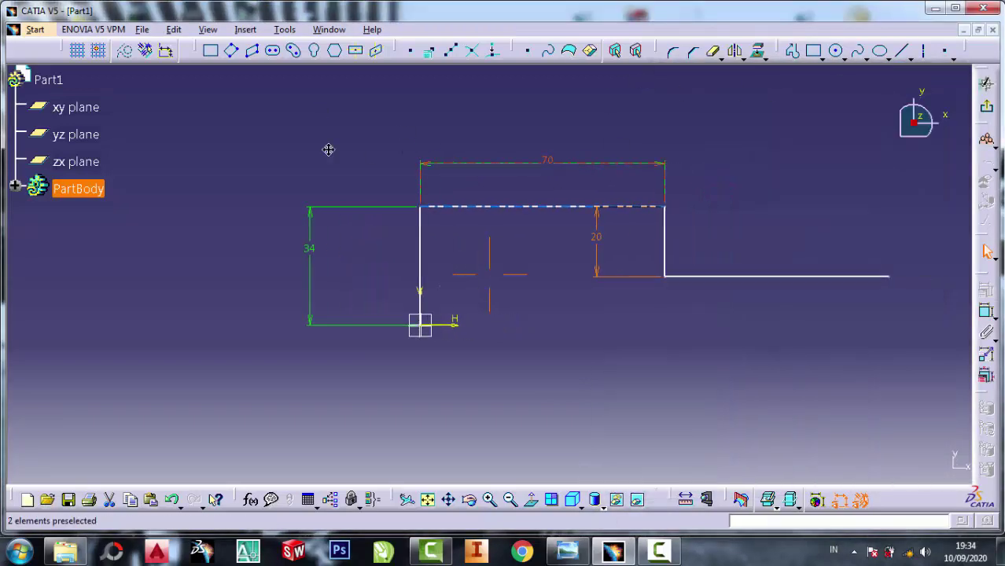
Draw the right edge, the base with a rectangular slot, and close the outline at the origin
{"action": "middle_click_drag", "start_coordinate": [511, 171], "coordinate": [296, 151]}
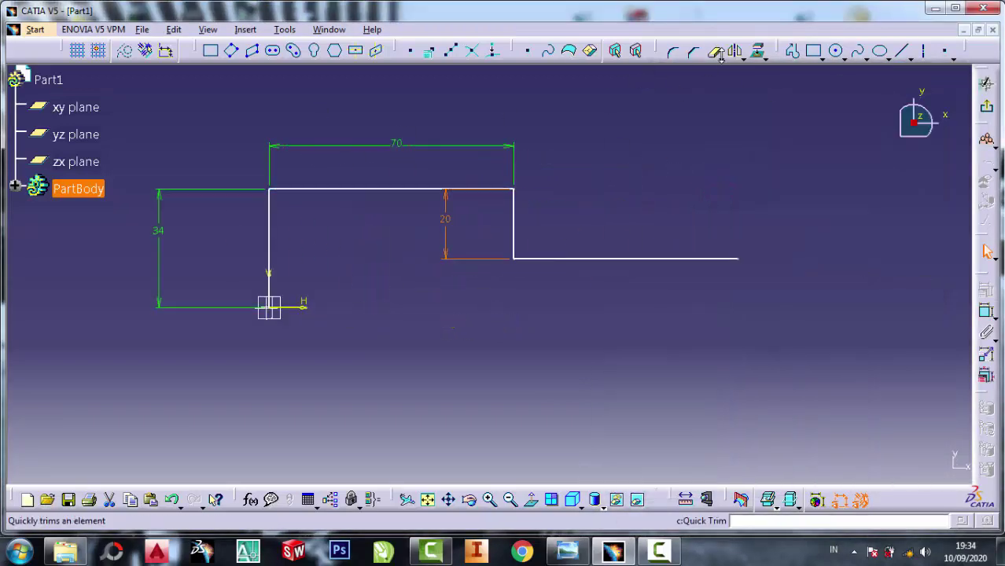
{"action": "left_click", "coordinate": [792, 50]}
{"action": "left_click", "coordinate": [738, 260]}
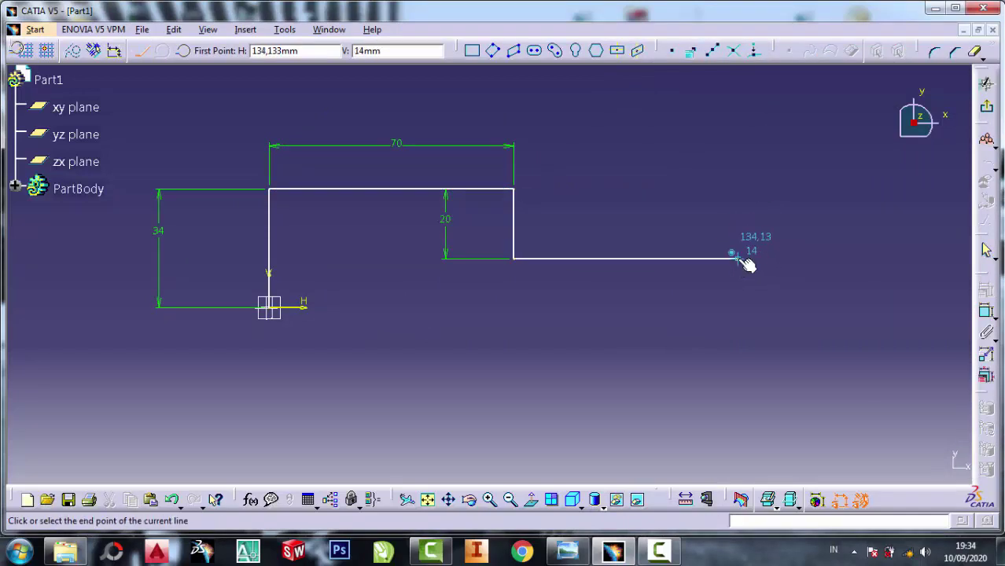
{"action": "left_click", "coordinate": [737, 308]}
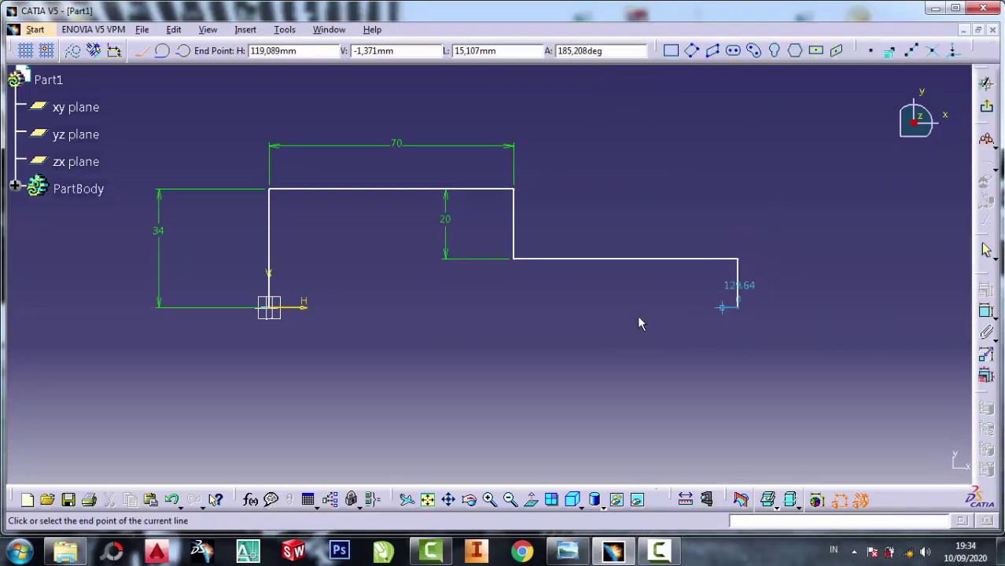
{"action": "left_click", "coordinate": [460, 308]}
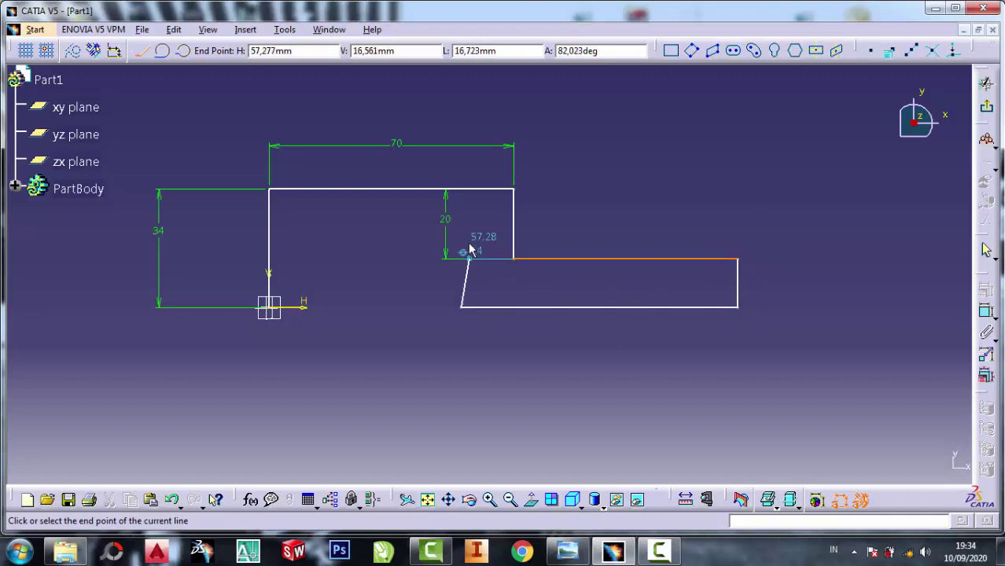
{"action": "left_click", "coordinate": [461, 232]}
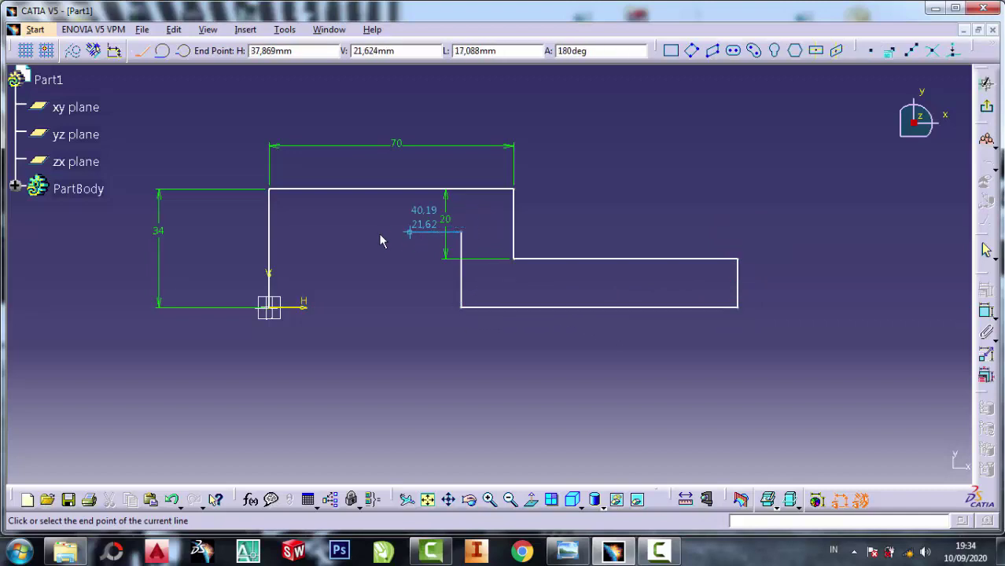
{"action": "left_click", "coordinate": [314, 232]}
{"action": "left_click", "coordinate": [314, 308]}
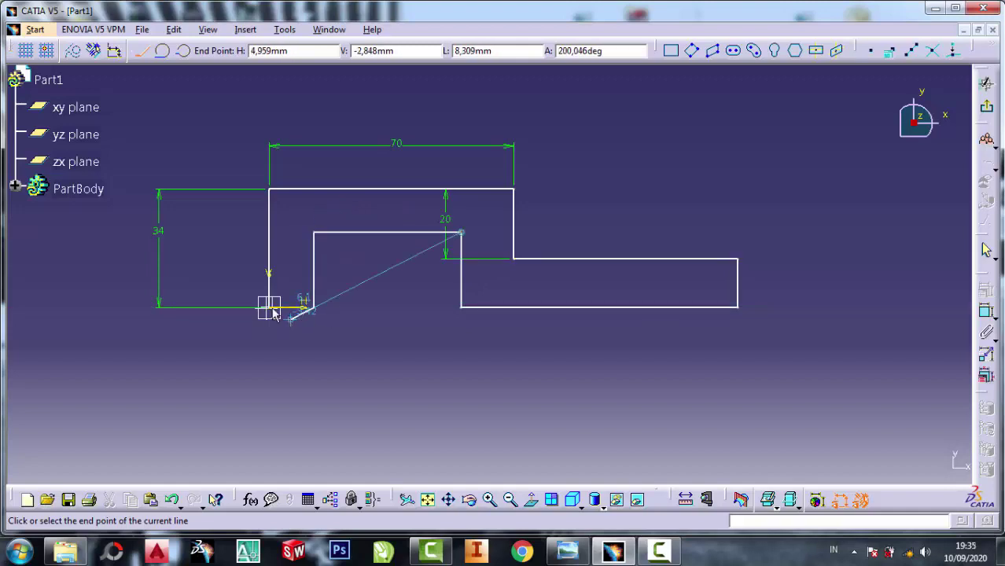
{"action": "left_click", "coordinate": [269, 308]}
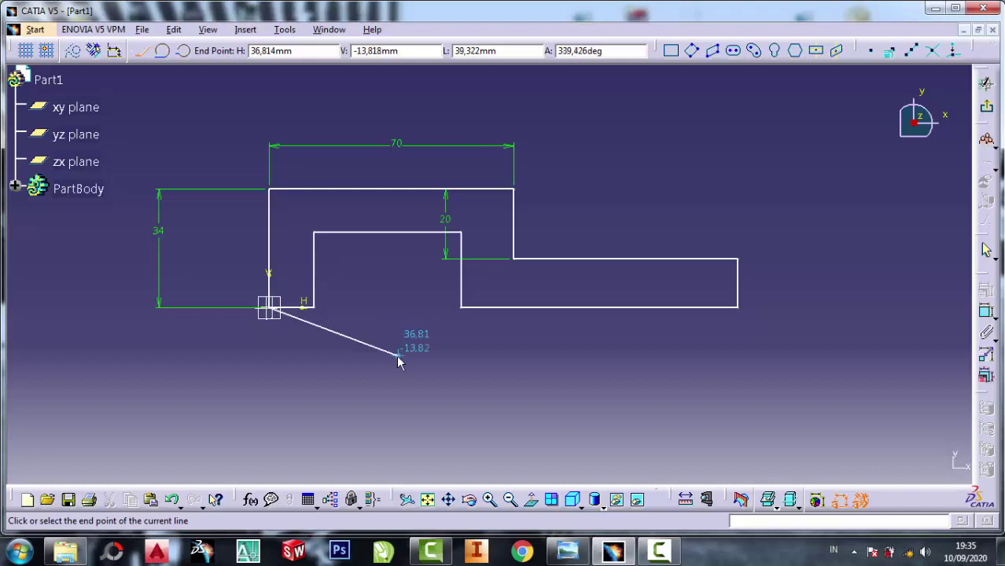
{"action": "key", "text": "Escape"}
{"action": "left_click", "coordinate": [535, 405]}
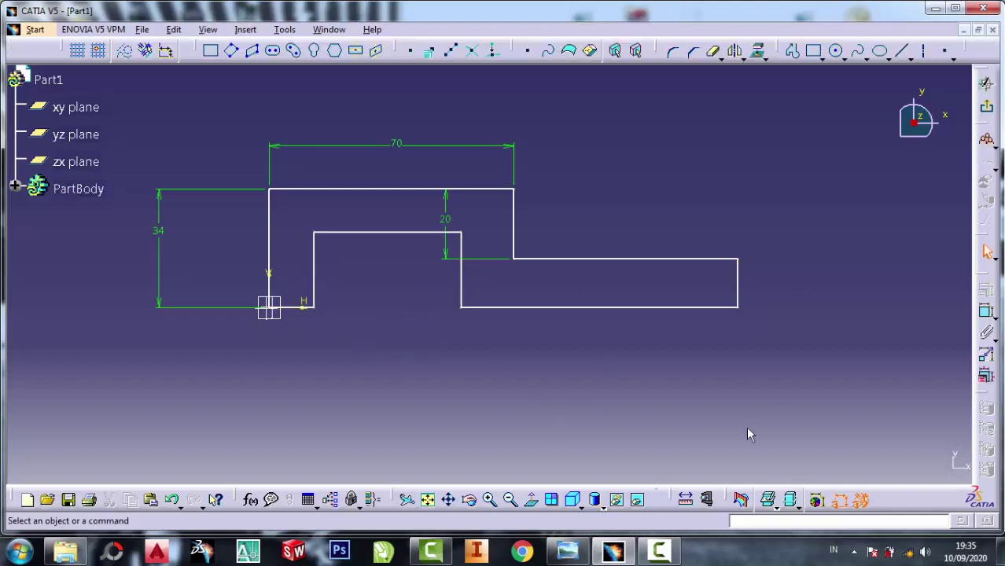
Change the short base segment beside the origin from 12.765 to 15
{"action": "left_click", "coordinate": [568, 551]}
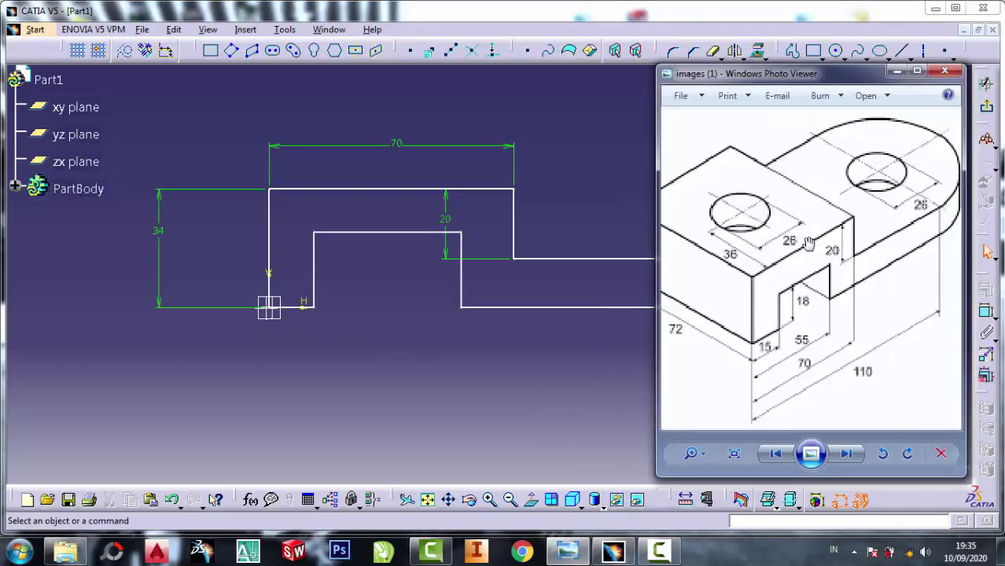
{"action": "scroll", "coordinate": [808, 244], "scroll_direction": "down", "scroll_amount": 1}
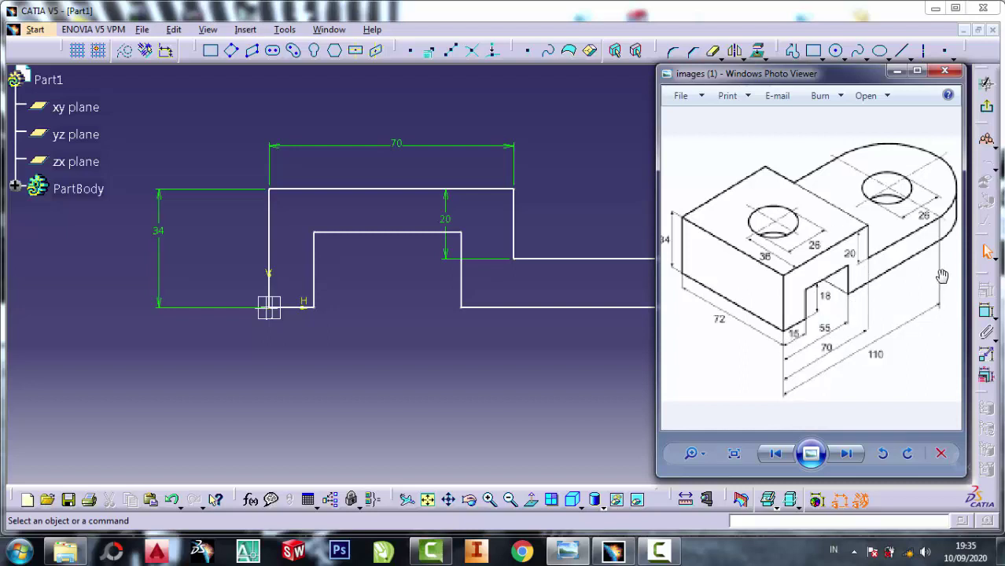
{"action": "scroll", "coordinate": [942, 275], "scroll_direction": "up", "scroll_amount": 1}
{"action": "scroll", "coordinate": [788, 377], "scroll_direction": "up", "scroll_amount": 1}
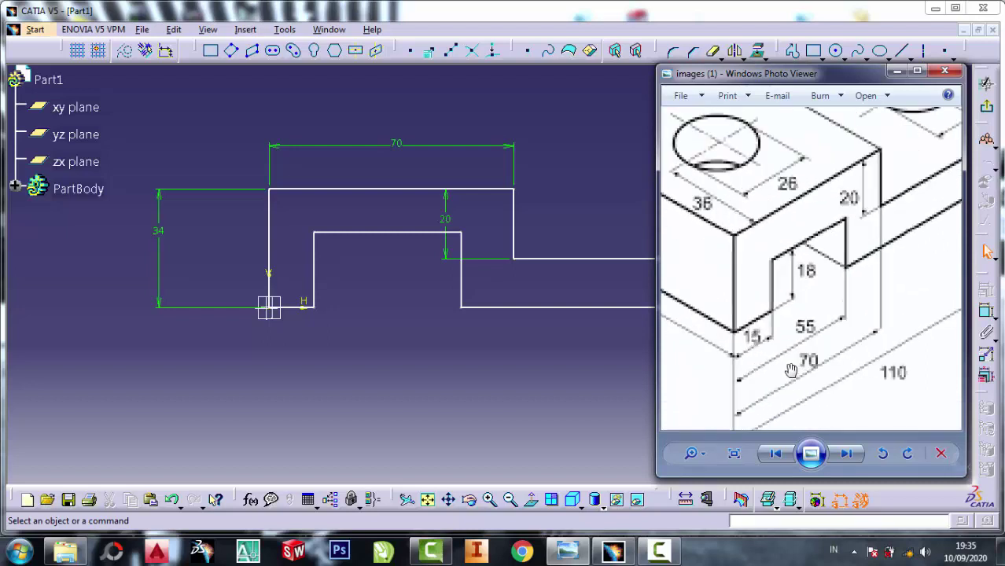
{"action": "scroll", "coordinate": [759, 351], "scroll_direction": "up", "scroll_amount": 1}
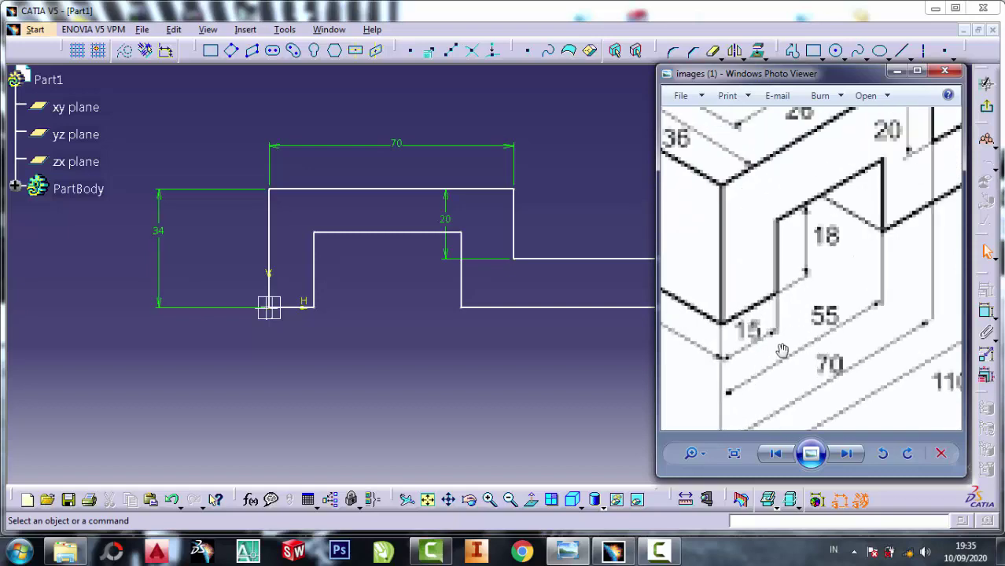
{"action": "left_click", "coordinate": [898, 72]}
{"action": "left_click", "coordinate": [568, 551]}
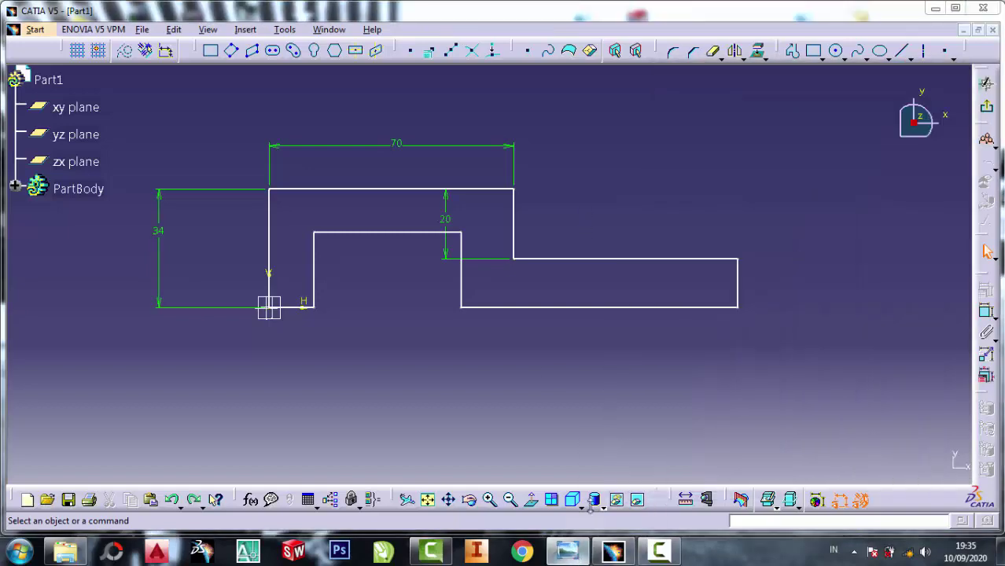
{"action": "scroll", "coordinate": [786, 271], "scroll_direction": "down", "scroll_amount": 2}
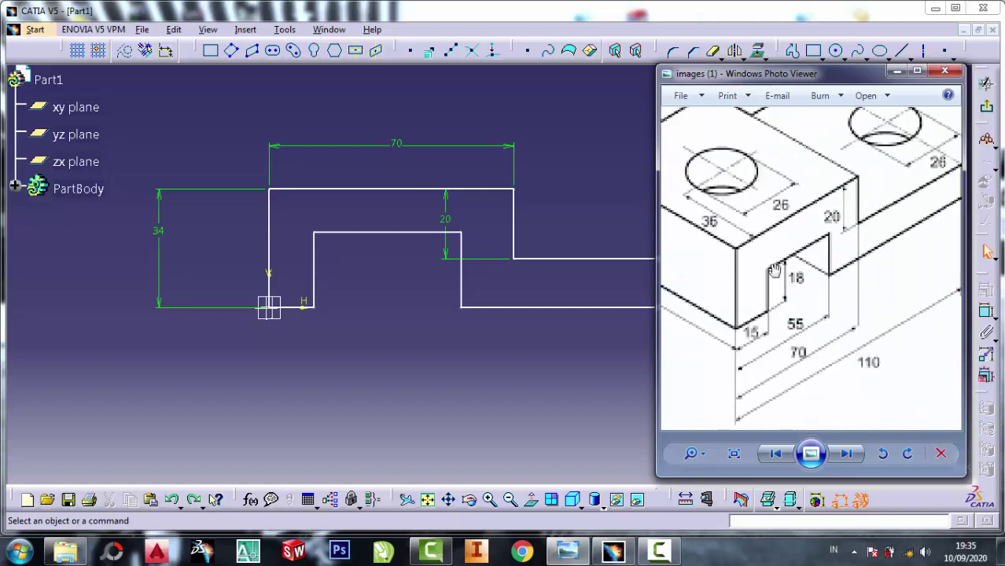
{"action": "left_click", "coordinate": [897, 72]}
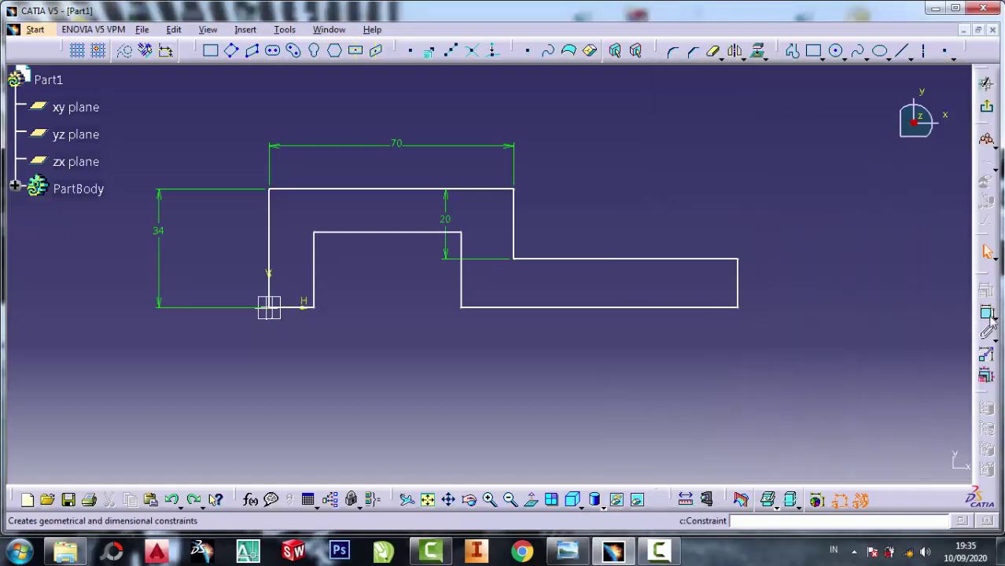
{"action": "left_click", "coordinate": [987, 312]}
{"action": "left_click", "coordinate": [305, 307]}
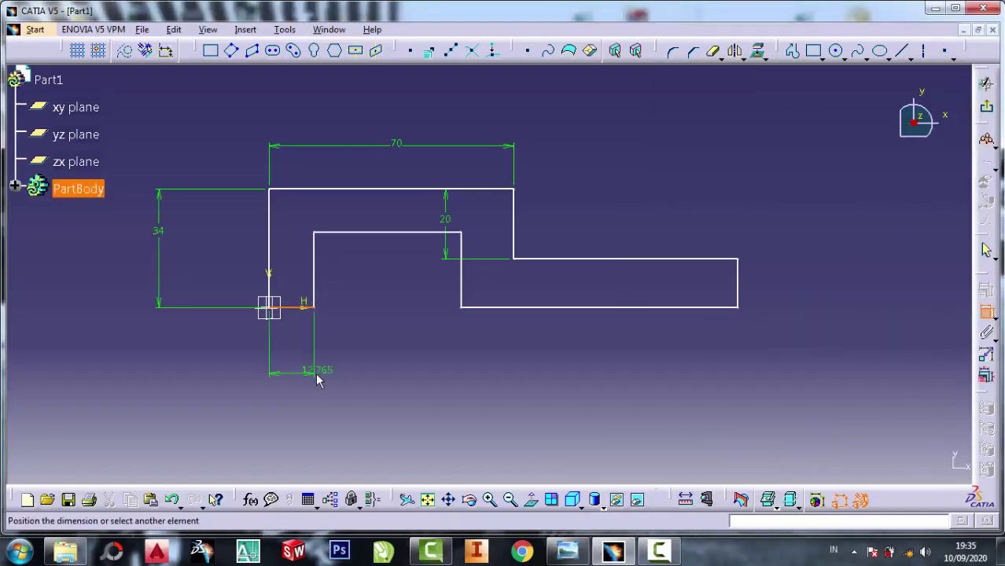
{"action": "left_click", "coordinate": [303, 369]}
{"action": "double_click", "coordinate": [304, 366]}
{"action": "type", "text": "1"}
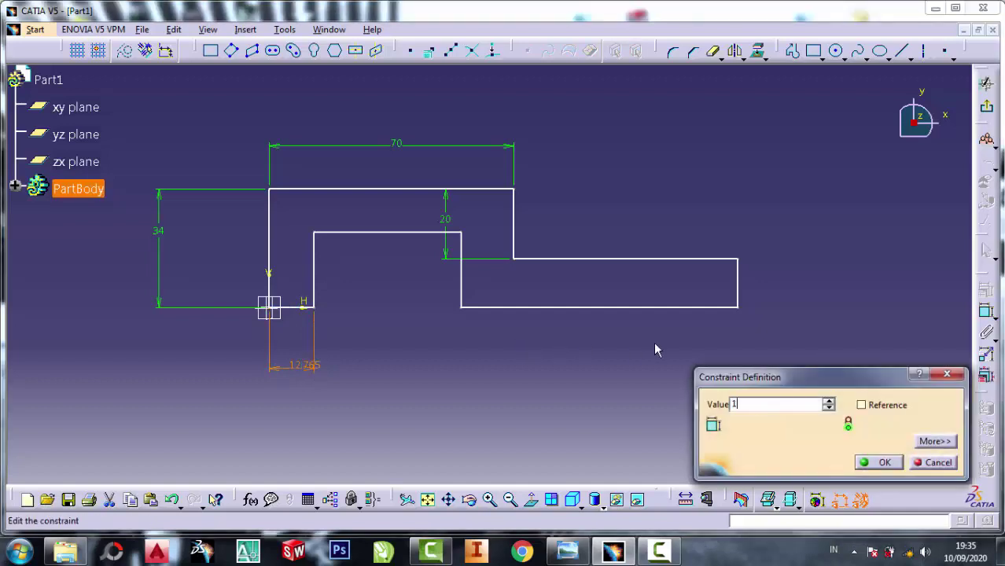
{"action": "type", "text": "5"}
{"action": "left_click", "coordinate": [880, 464]}
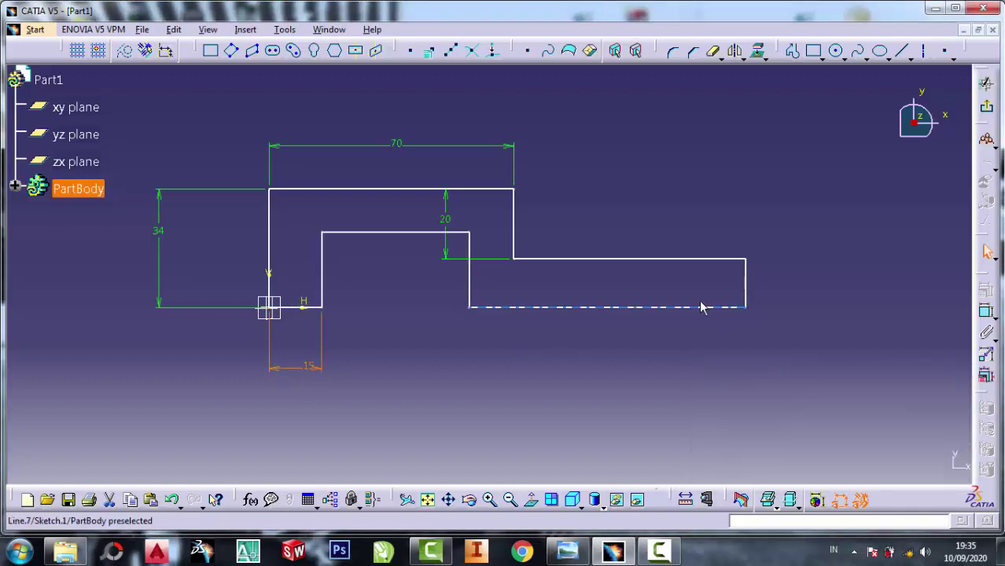
Compare the sketch against the reference drawing's dimensions
{"action": "left_click", "coordinate": [572, 552]}
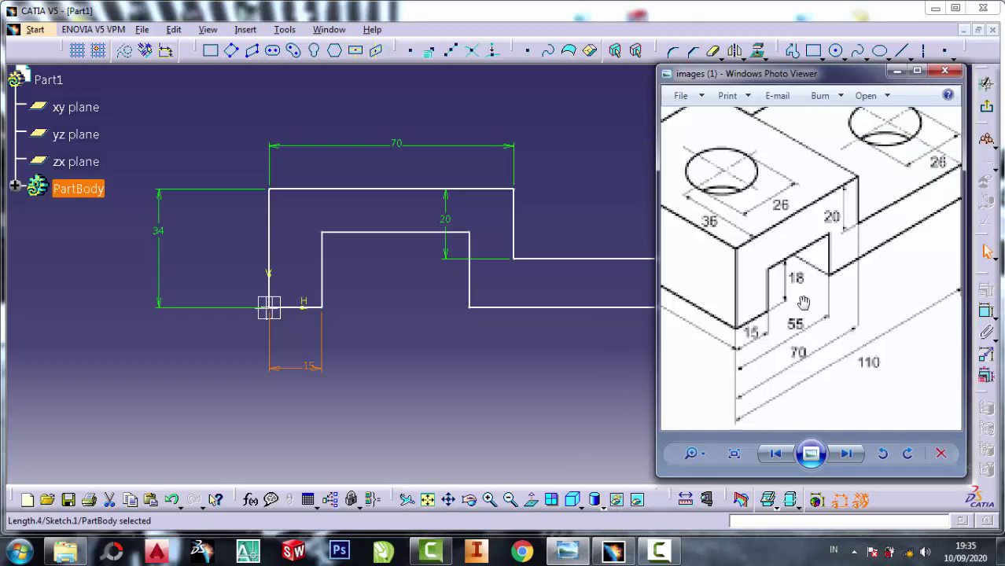
{"action": "left_click", "coordinate": [484, 393]}
{"action": "left_click", "coordinate": [568, 552]}
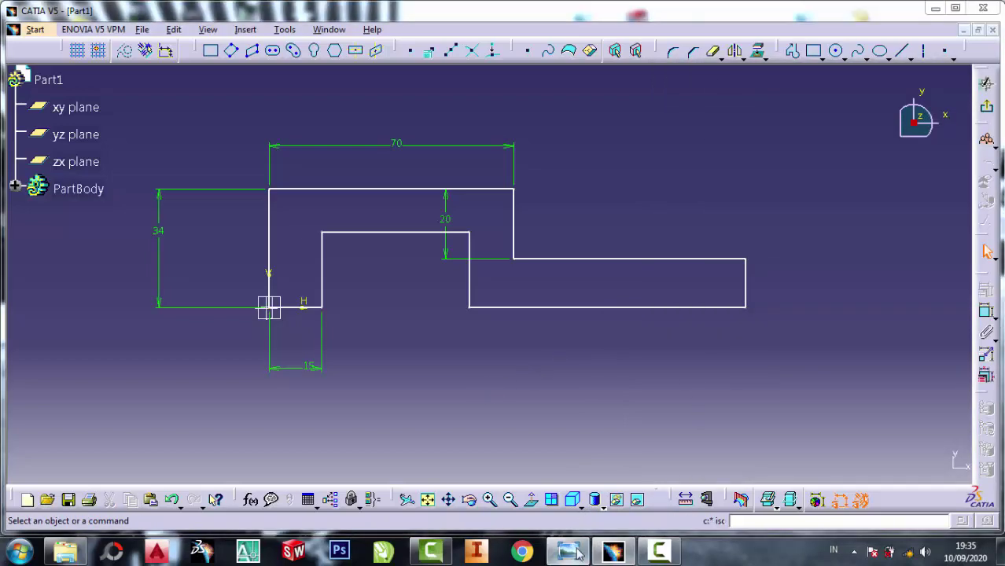
{"action": "scroll", "coordinate": [804, 291], "scroll_direction": "up", "scroll_amount": 3}
{"action": "scroll", "coordinate": [804, 291], "scroll_direction": "up", "scroll_amount": 1}
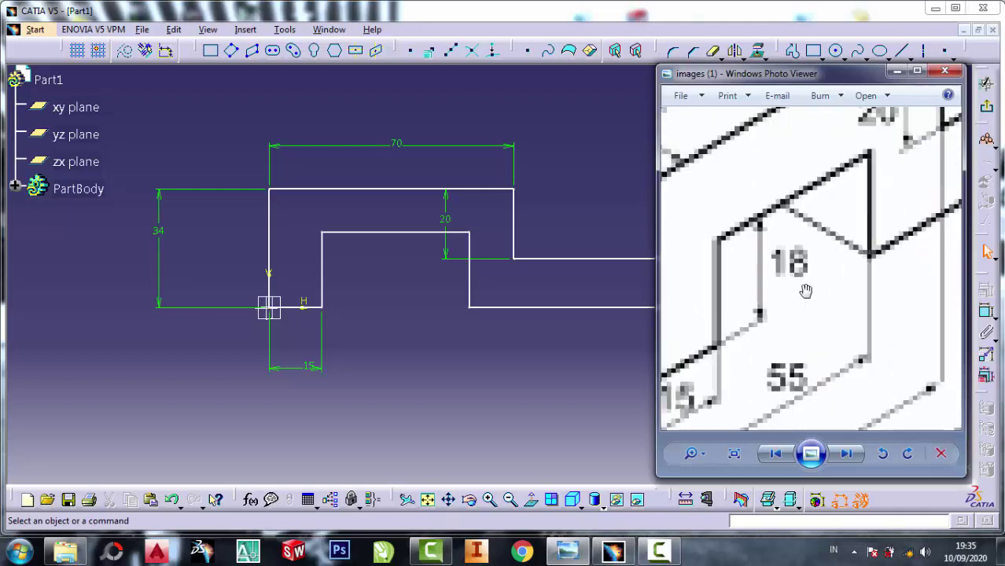
{"action": "scroll", "coordinate": [810, 268], "scroll_direction": "down", "scroll_amount": 3}
{"action": "scroll", "coordinate": [826, 297], "scroll_direction": "down", "scroll_amount": 1}
{"action": "scroll", "coordinate": [821, 279], "scroll_direction": "up", "scroll_amount": 3}
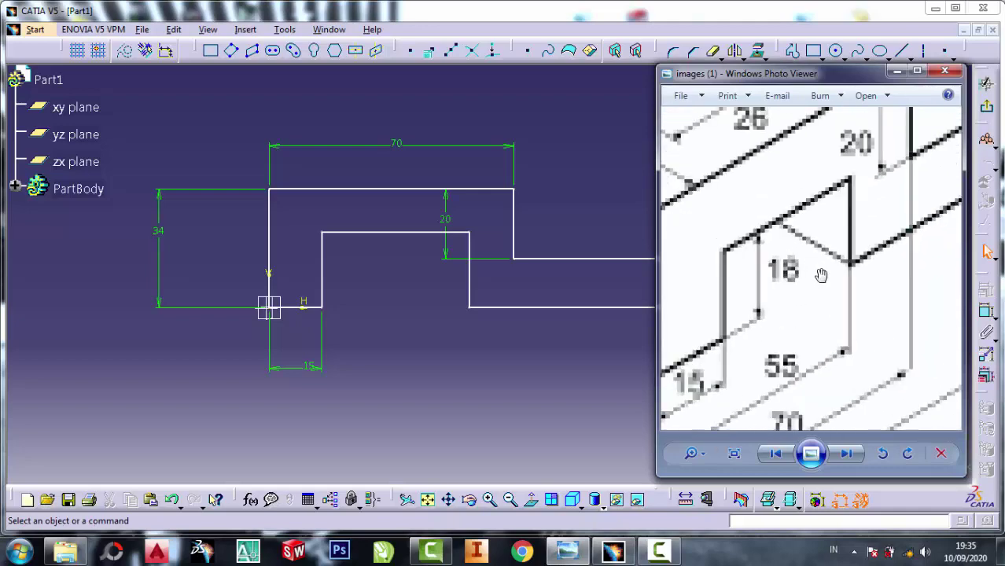
{"action": "scroll", "coordinate": [821, 274], "scroll_direction": "down", "scroll_amount": 2}
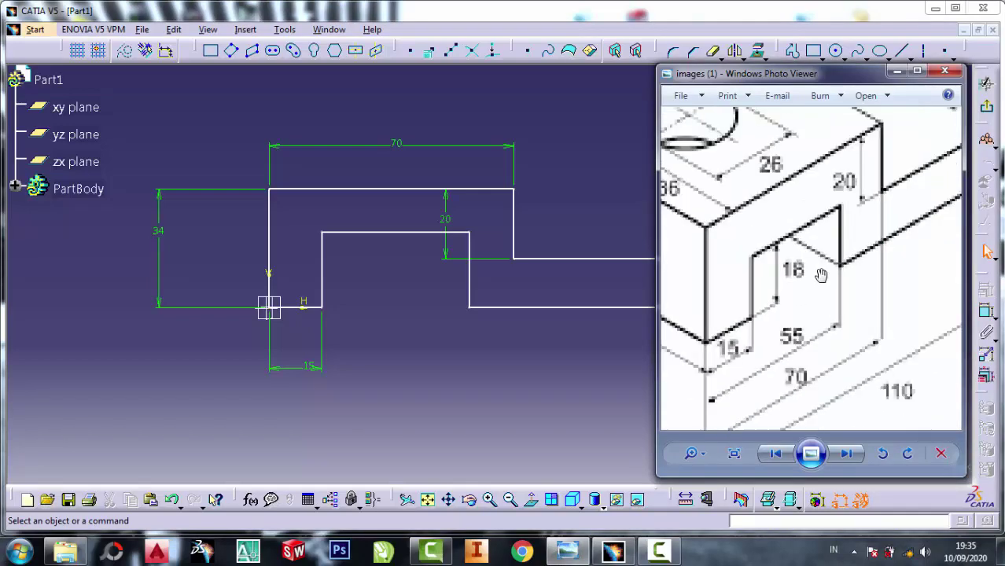
{"action": "left_click", "coordinate": [895, 76]}
Change the slot's left edge height from 21.624 to 18
{"action": "left_click", "coordinate": [986, 331]}
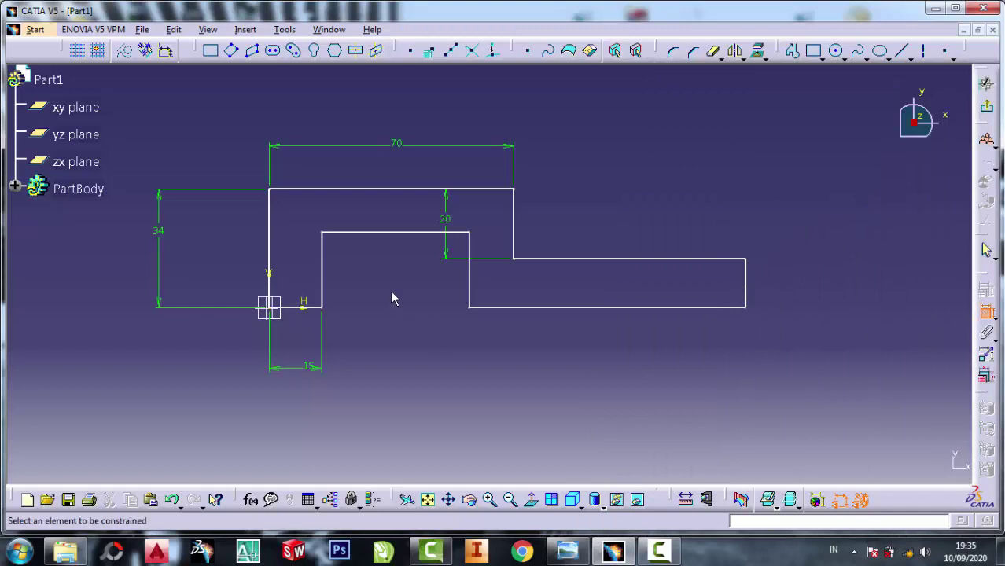
{"action": "left_click", "coordinate": [324, 263]}
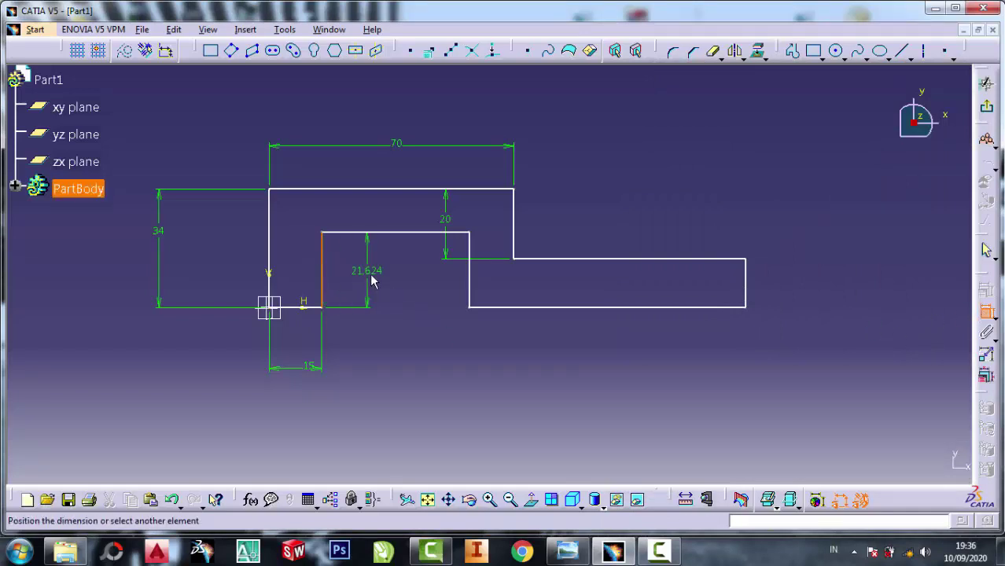
{"action": "left_click", "coordinate": [372, 272]}
{"action": "double_click", "coordinate": [368, 270]}
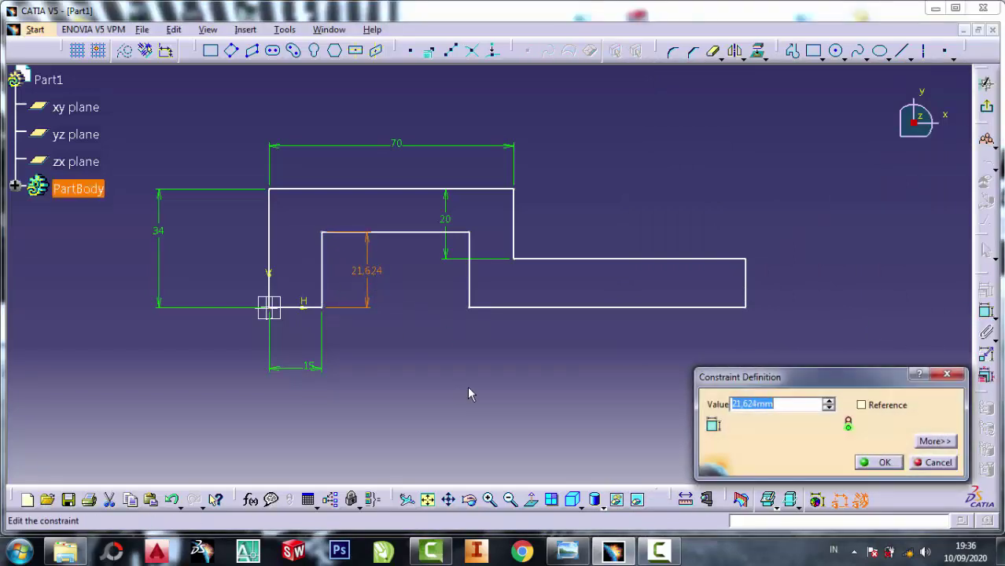
{"action": "type", "text": "18"}
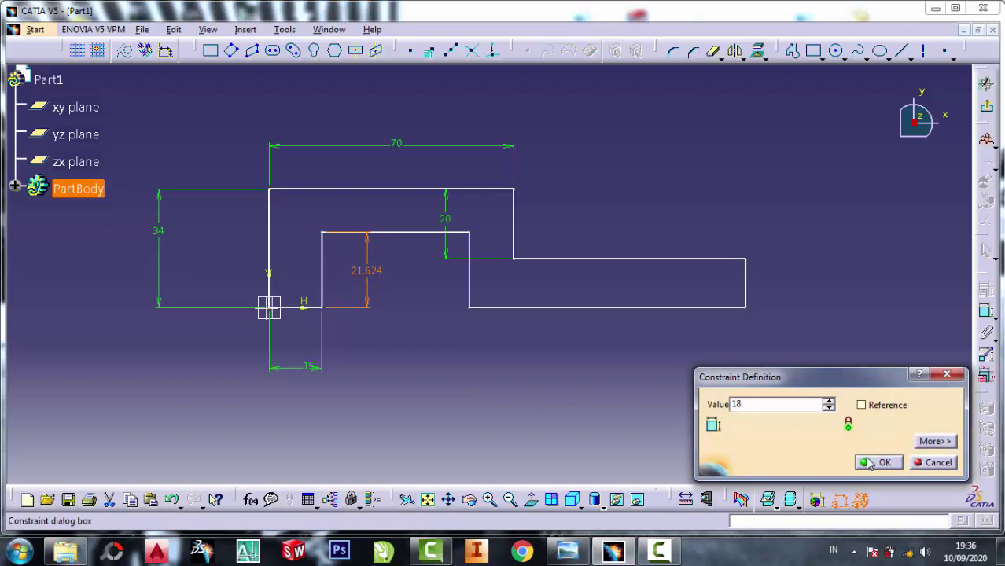
{"action": "key", "text": "Return"}
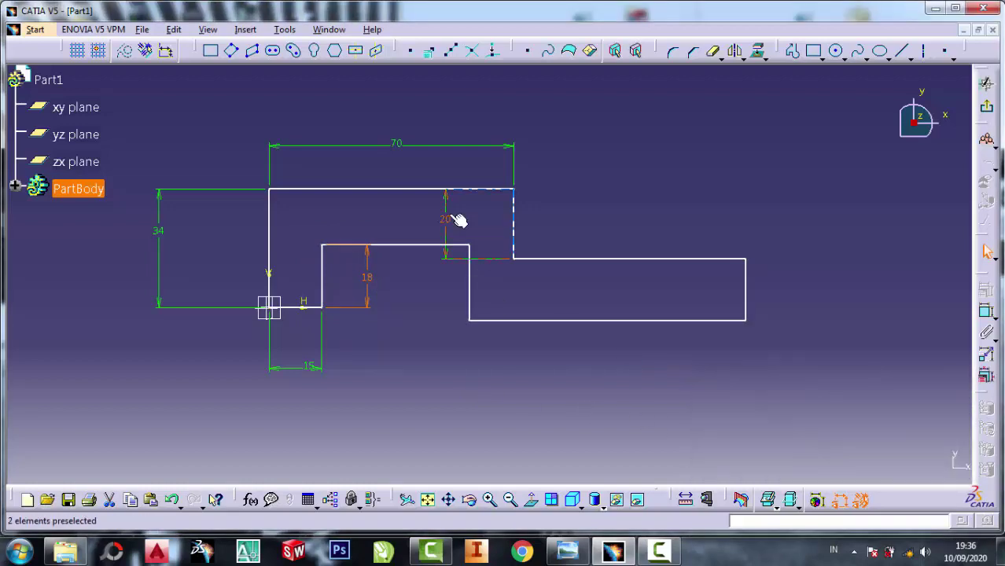
Check the reference drawing again for the remaining dimensions
{"action": "left_click", "coordinate": [569, 552]}
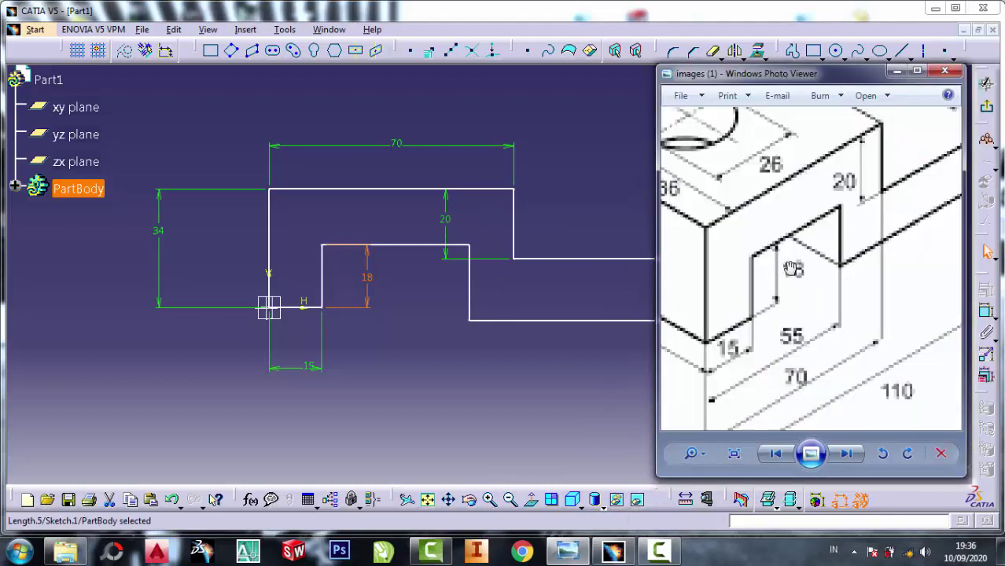
{"action": "scroll", "coordinate": [838, 238], "scroll_direction": "up", "scroll_amount": 2}
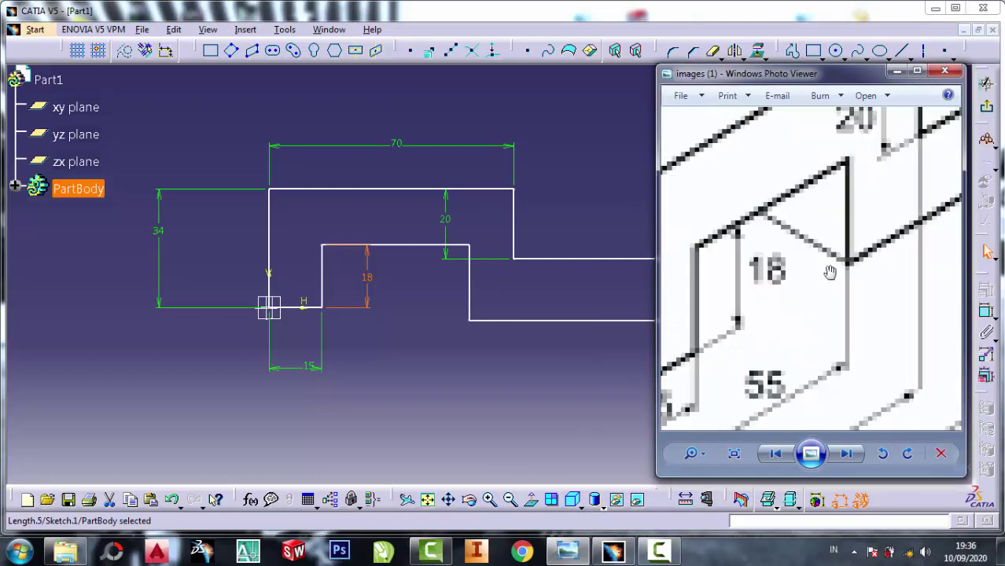
{"action": "scroll", "coordinate": [829, 269], "scroll_direction": "up", "scroll_amount": 2}
{"action": "scroll", "coordinate": [810, 278], "scroll_direction": "down", "scroll_amount": 3}
{"action": "scroll", "coordinate": [817, 283], "scroll_direction": "down", "scroll_amount": 2}
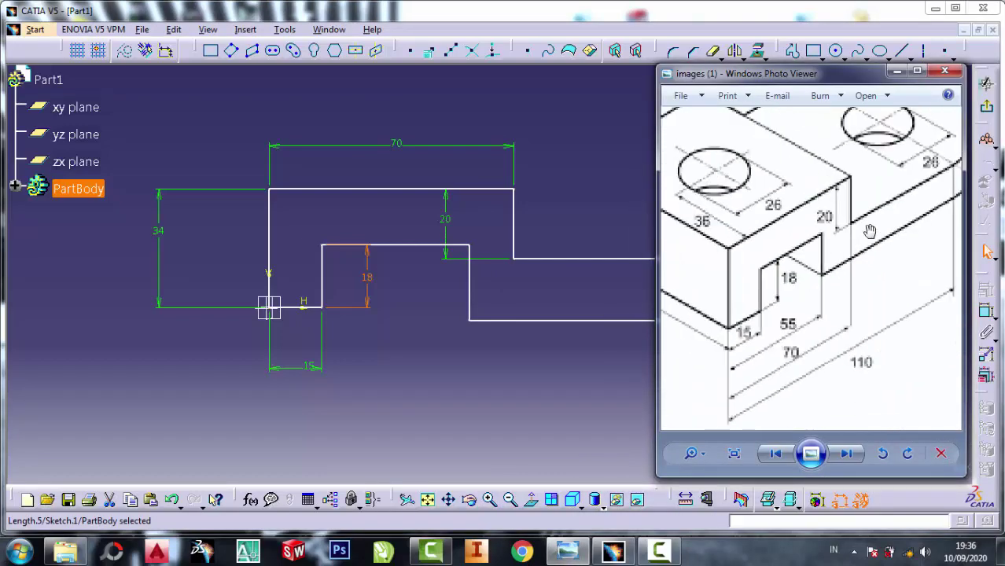
{"action": "scroll", "coordinate": [870, 230], "scroll_direction": "up", "scroll_amount": 1}
{"action": "scroll", "coordinate": [870, 236], "scroll_direction": "down", "scroll_amount": 2}
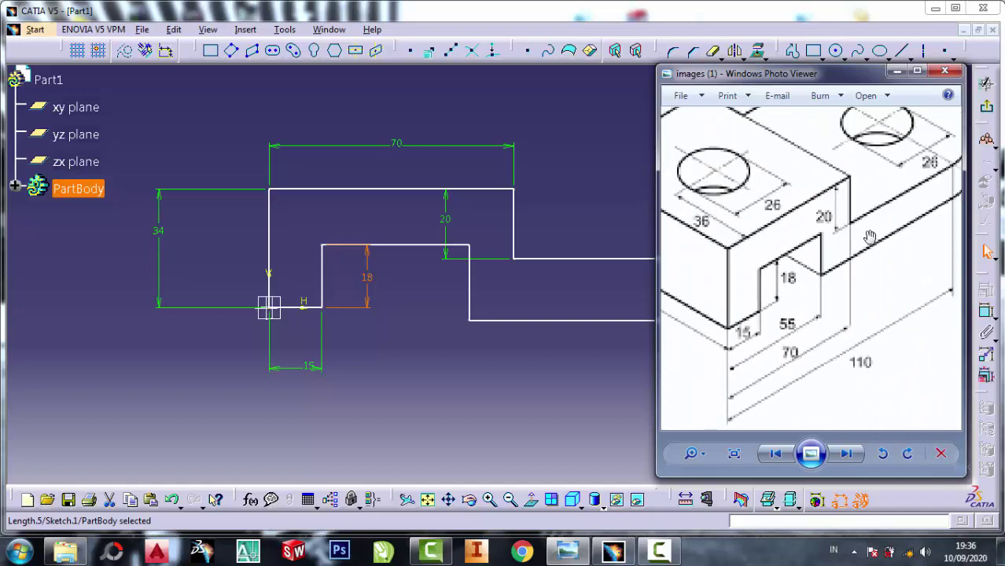
{"action": "left_click", "coordinate": [897, 71]}
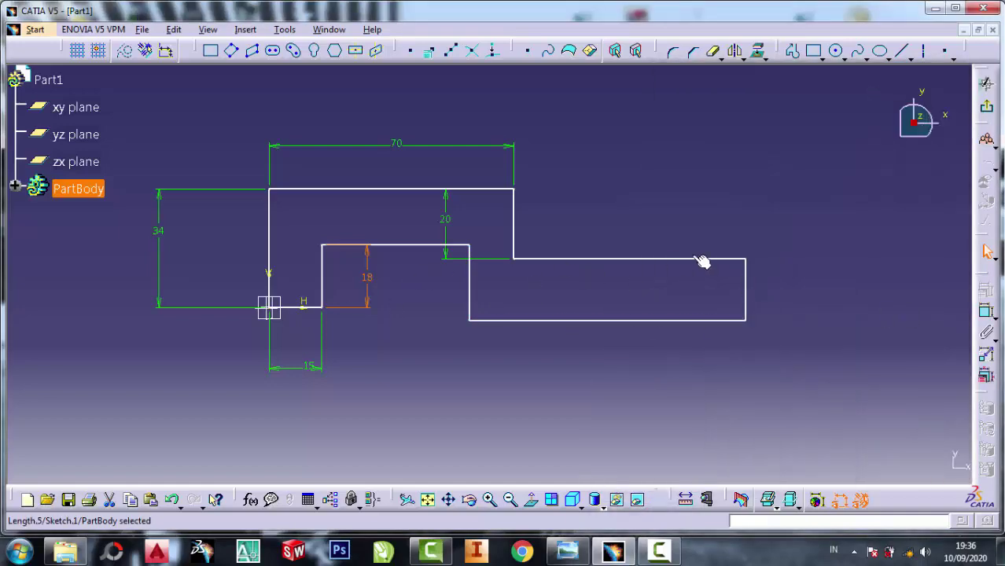
{"action": "left_click", "coordinate": [588, 553]}
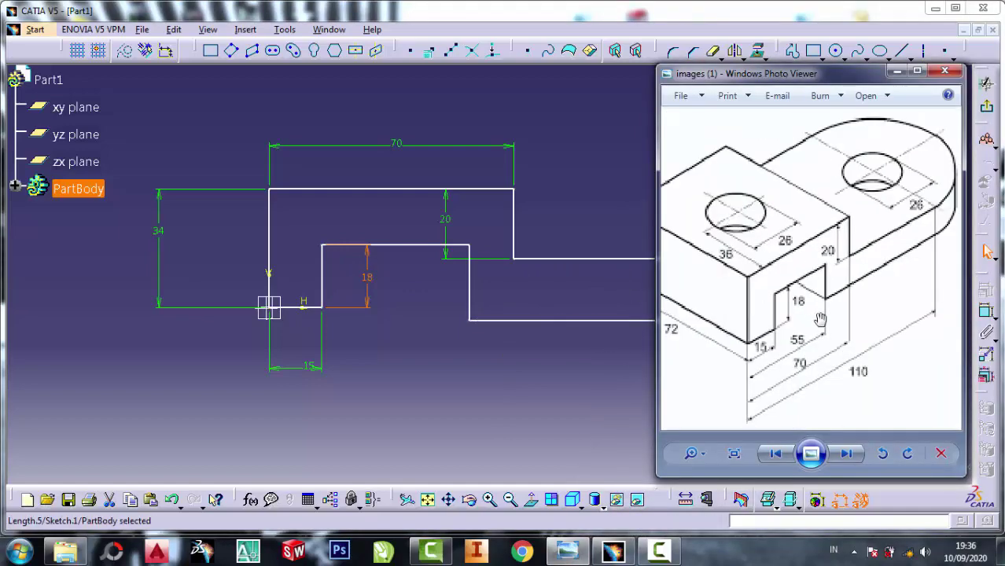
{"action": "scroll", "coordinate": [796, 366], "scroll_direction": "up", "scroll_amount": 1}
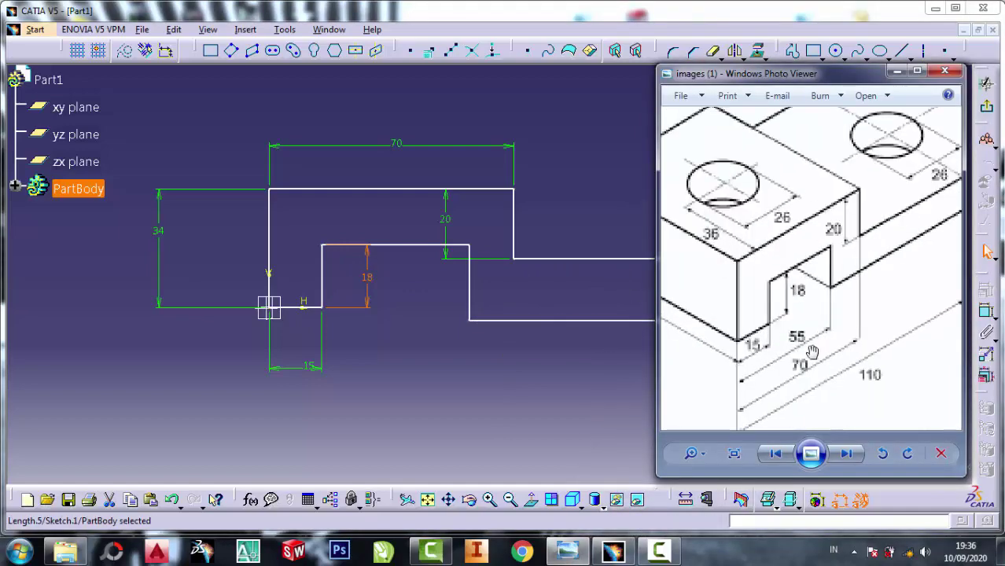
{"action": "scroll", "coordinate": [806, 354], "scroll_direction": "up", "scroll_amount": 1}
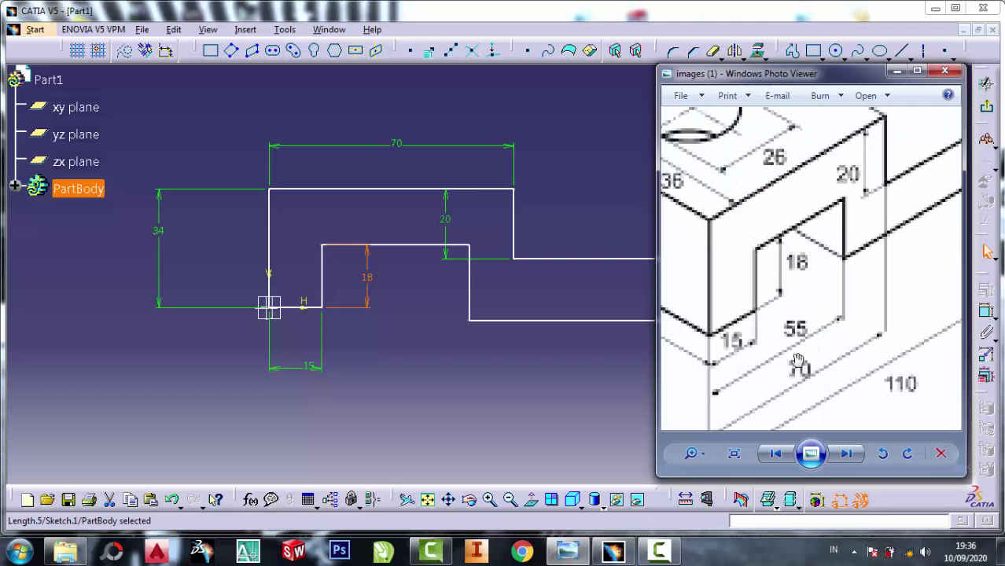
{"action": "left_click", "coordinate": [897, 73]}
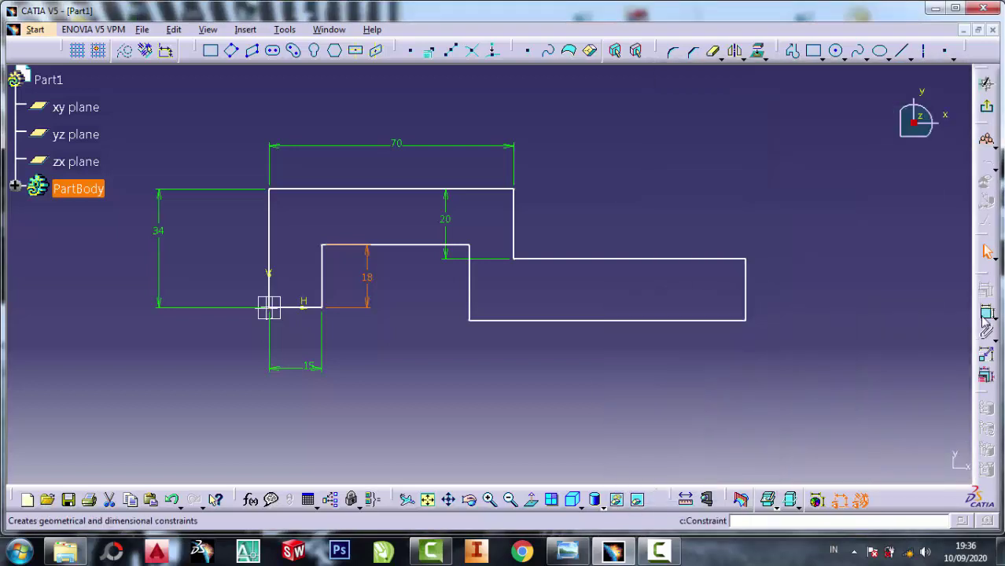
Add a 70 distance dimension from the left edge to the upper step's right edge
{"action": "left_click", "coordinate": [376, 324]}
{"action": "left_click", "coordinate": [269, 251]}
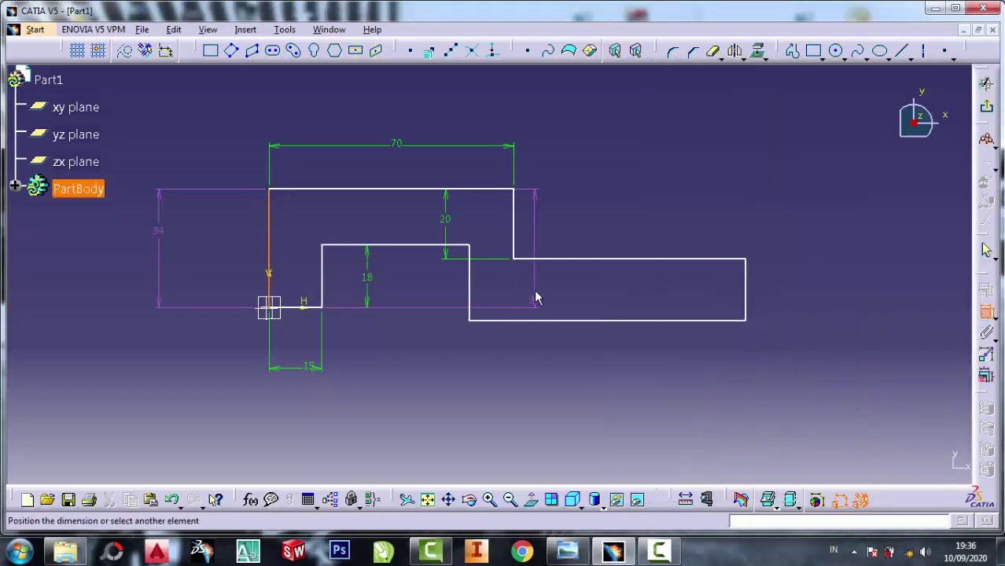
{"action": "left_click", "coordinate": [516, 249]}
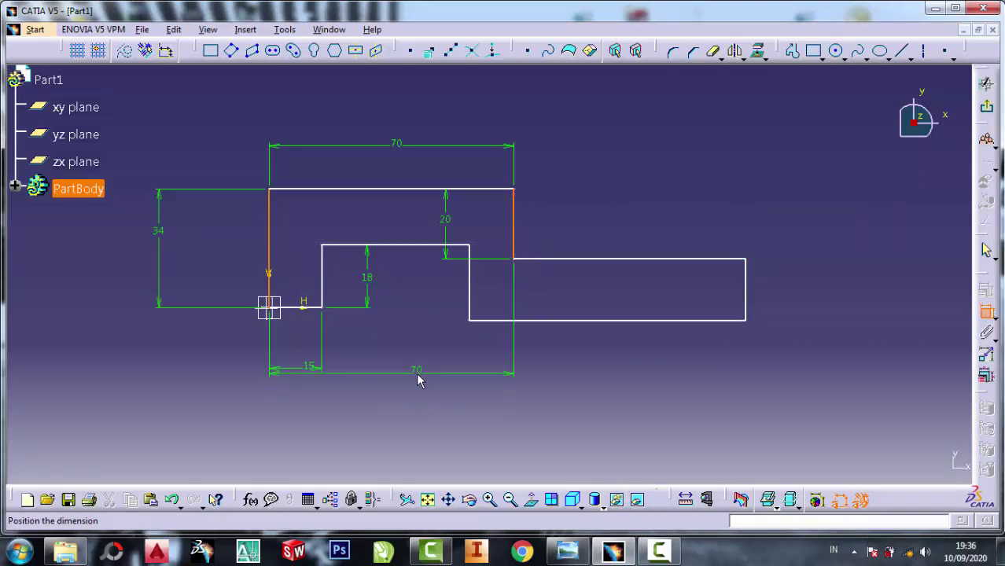
{"action": "left_click", "coordinate": [418, 380]}
{"action": "key", "text": "Escape"}
Dimension the left edge to the inner vertical edge and set it to 55 mm
{"action": "left_click", "coordinate": [986, 313]}
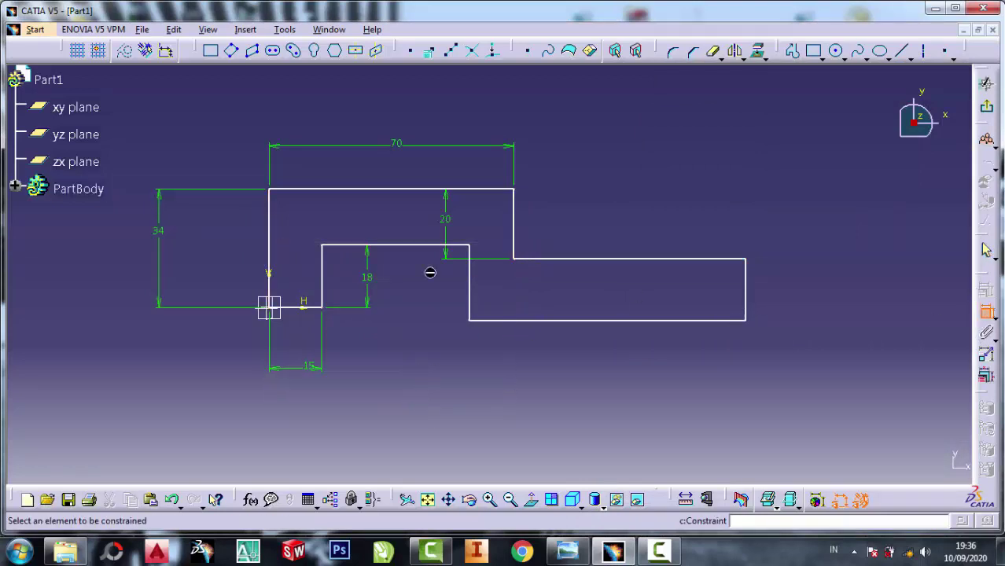
{"action": "left_click", "coordinate": [269, 236]}
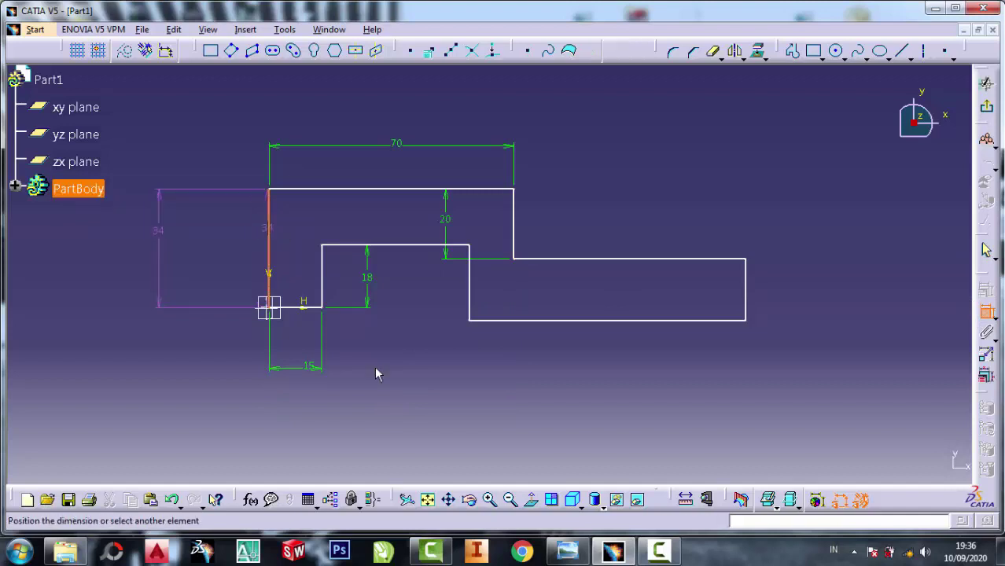
{"action": "left_click", "coordinate": [475, 302]}
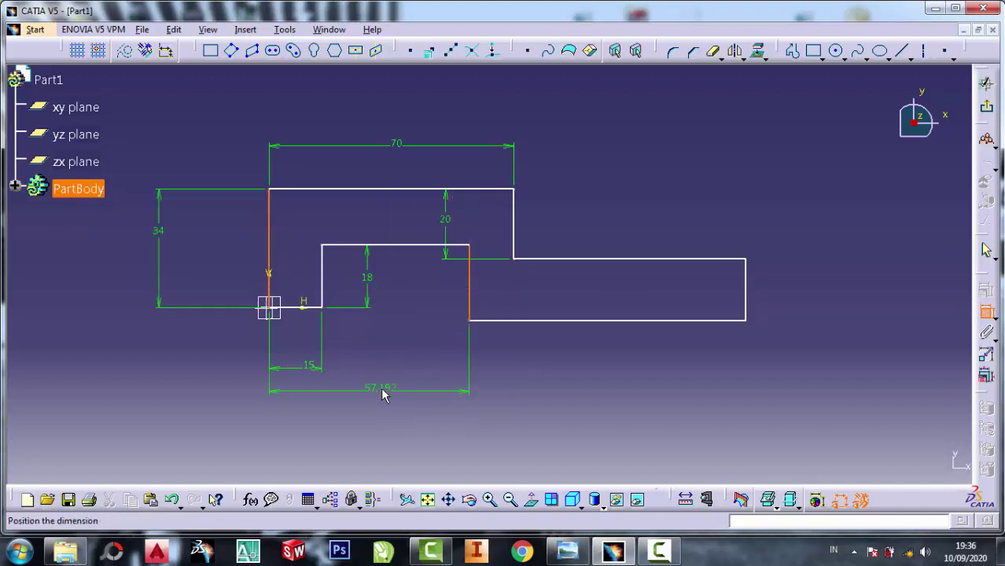
{"action": "left_click", "coordinate": [382, 386]}
{"action": "double_click", "coordinate": [385, 389]}
{"action": "type", "text": "55"}
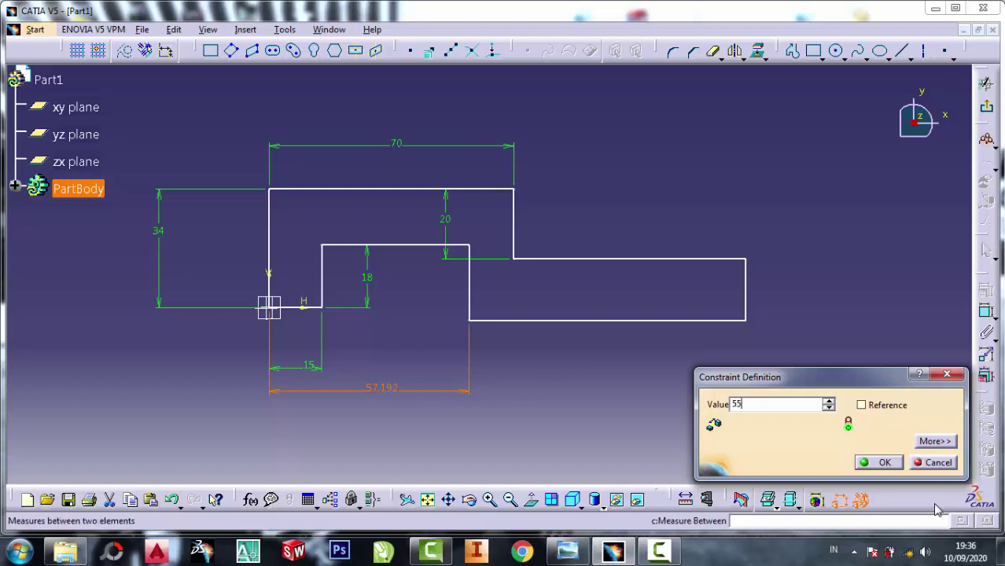
{"action": "left_click", "coordinate": [889, 462]}
{"action": "left_click", "coordinate": [884, 462]}
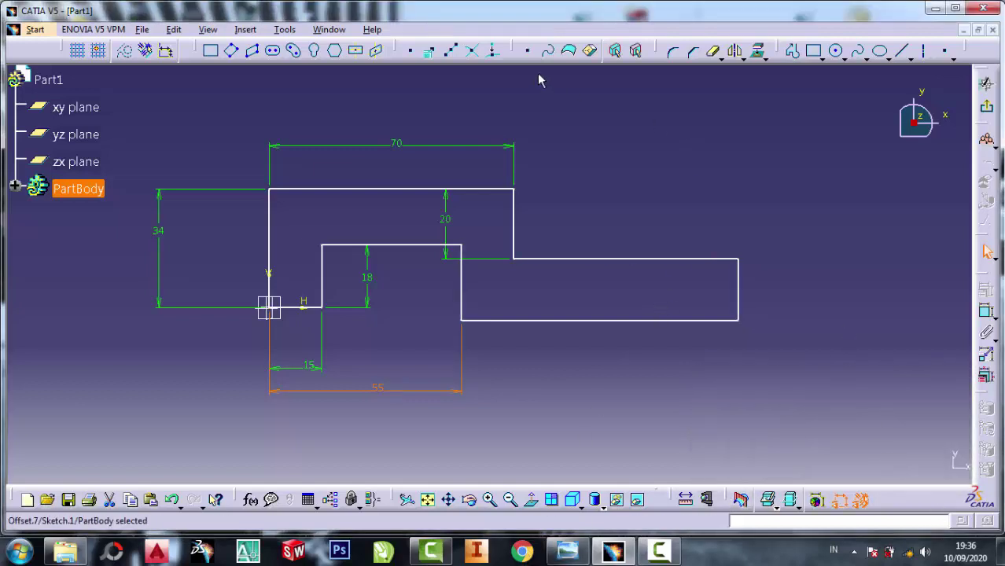
Dimension the overall length from right to left edge as 110 mm
{"action": "left_click", "coordinate": [985, 313]}
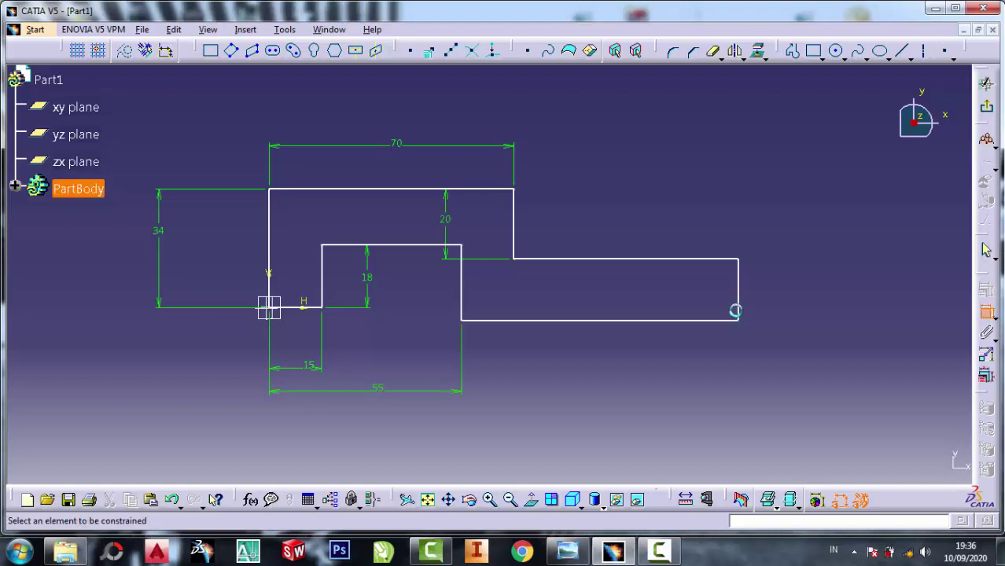
{"action": "left_click", "coordinate": [737, 294]}
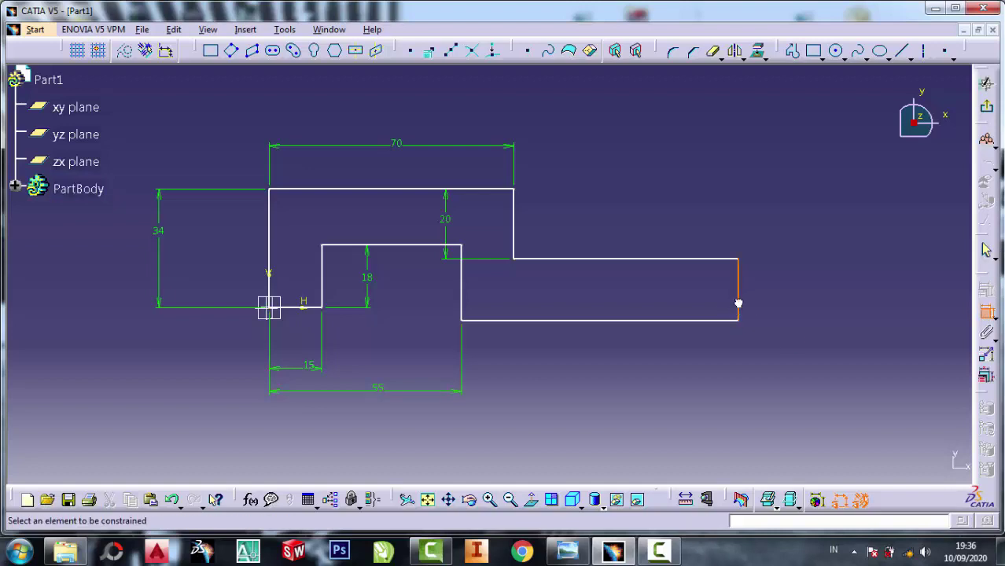
{"action": "left_click", "coordinate": [270, 215]}
{"action": "left_click", "coordinate": [501, 405]}
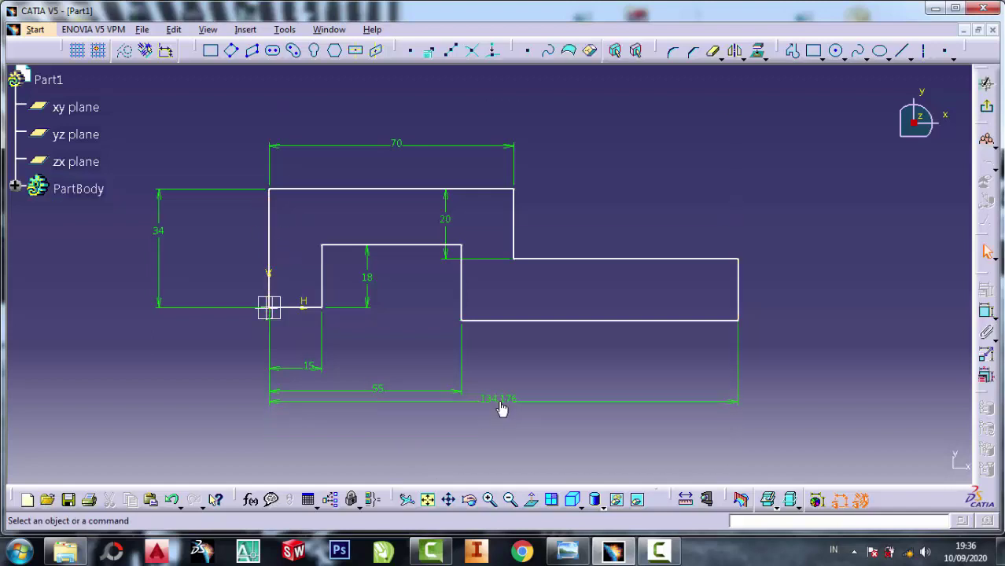
{"action": "double_click", "coordinate": [501, 405]}
{"action": "type", "text": "110"}
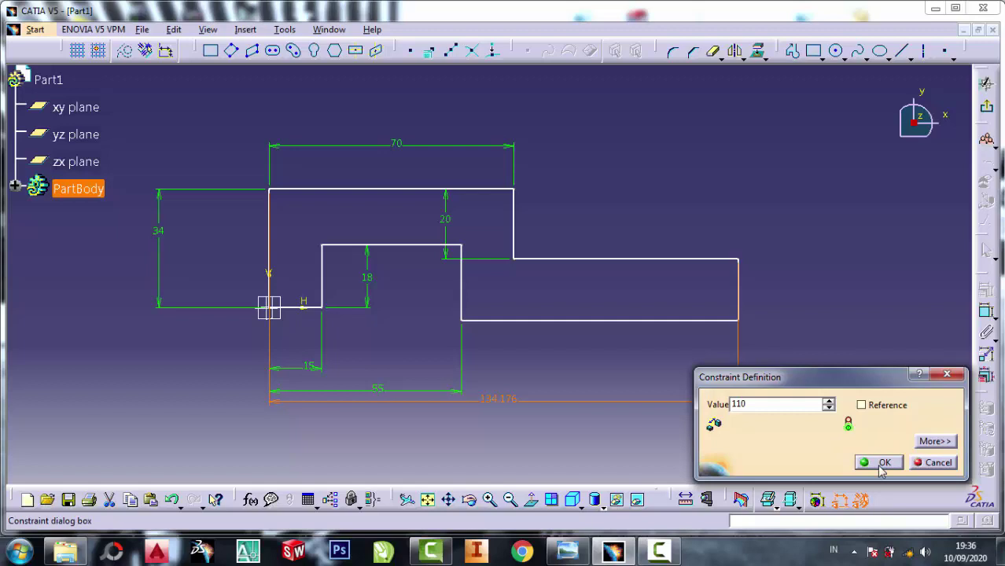
{"action": "left_click", "coordinate": [879, 462]}
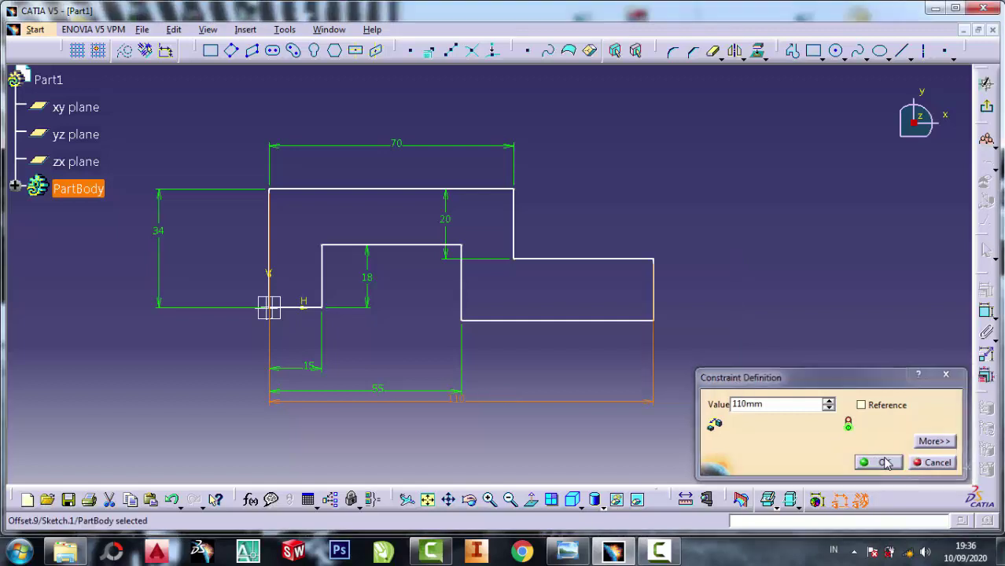
{"action": "left_click", "coordinate": [571, 553]}
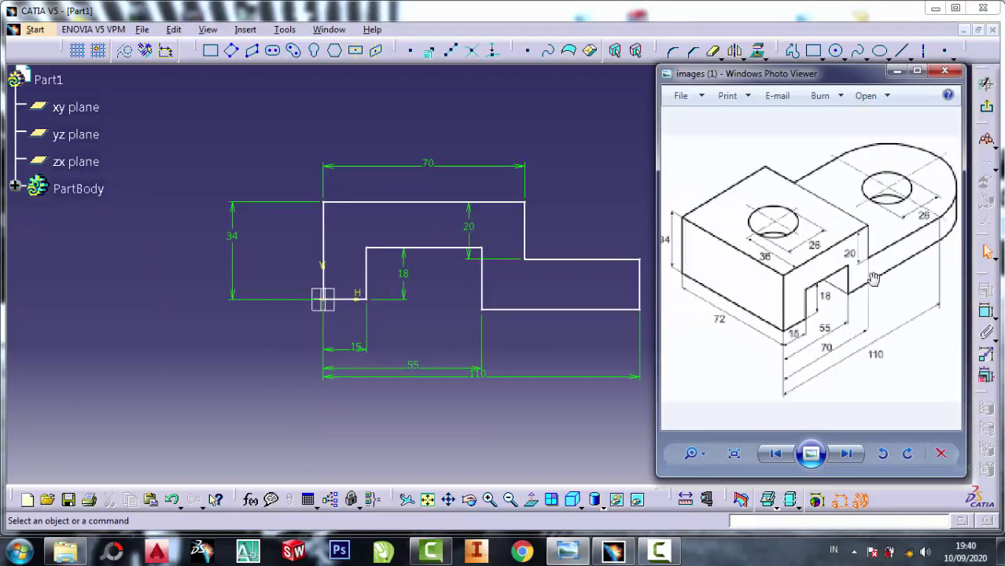
Zoom into the isometric reference drawing to read the slot and lug dimensions
{"action": "scroll", "coordinate": [901, 321], "scroll_direction": "up", "scroll_amount": 1}
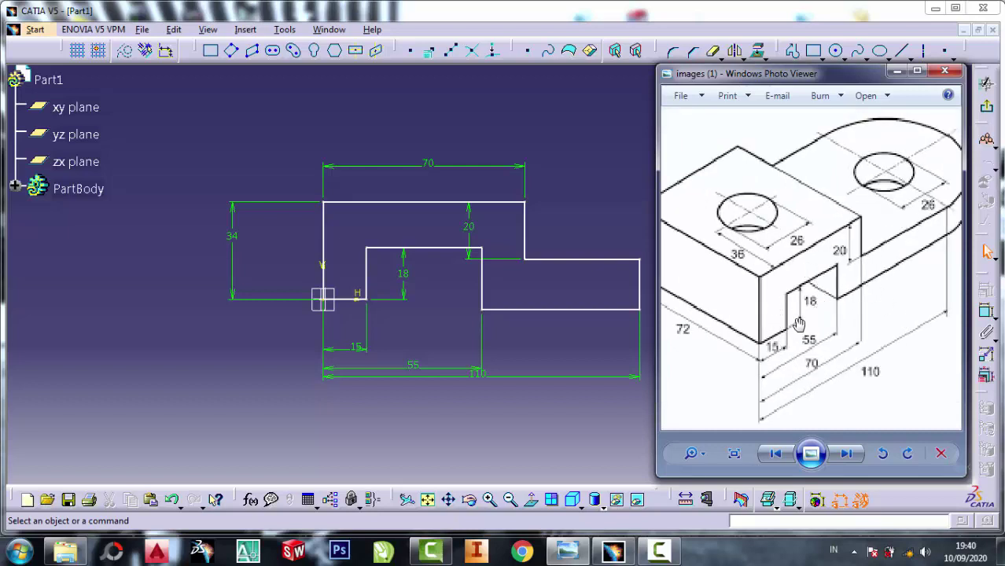
Draw a horizontal line from the slot's lower corner to the profile's right edge
{"action": "left_click", "coordinate": [493, 300]}
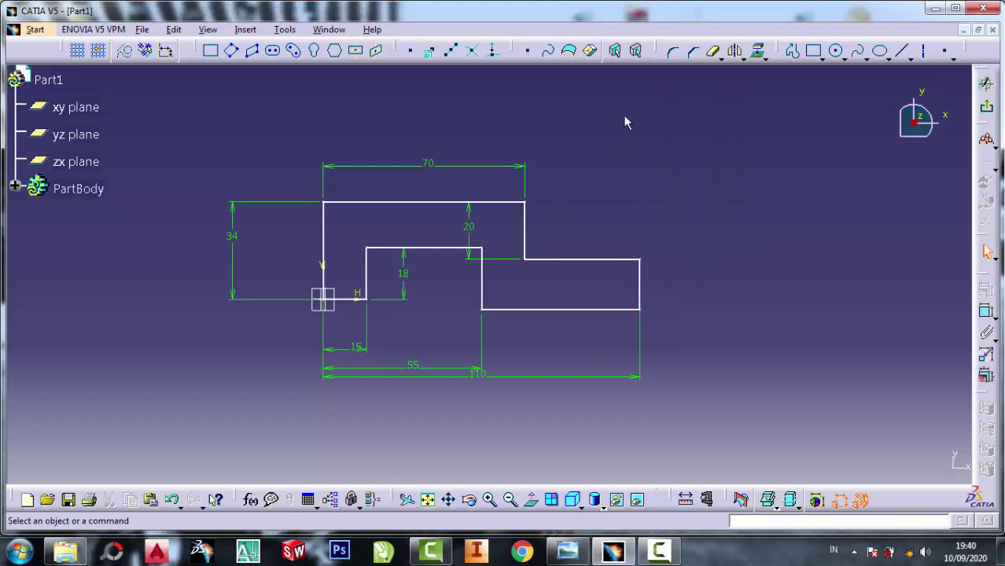
{"action": "left_click", "coordinate": [901, 50]}
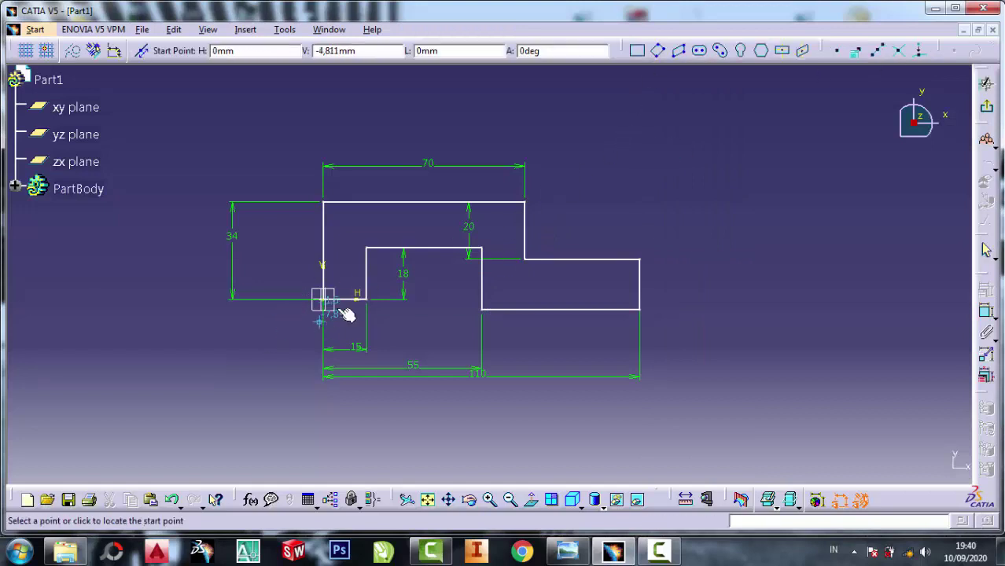
{"action": "left_click", "coordinate": [366, 299]}
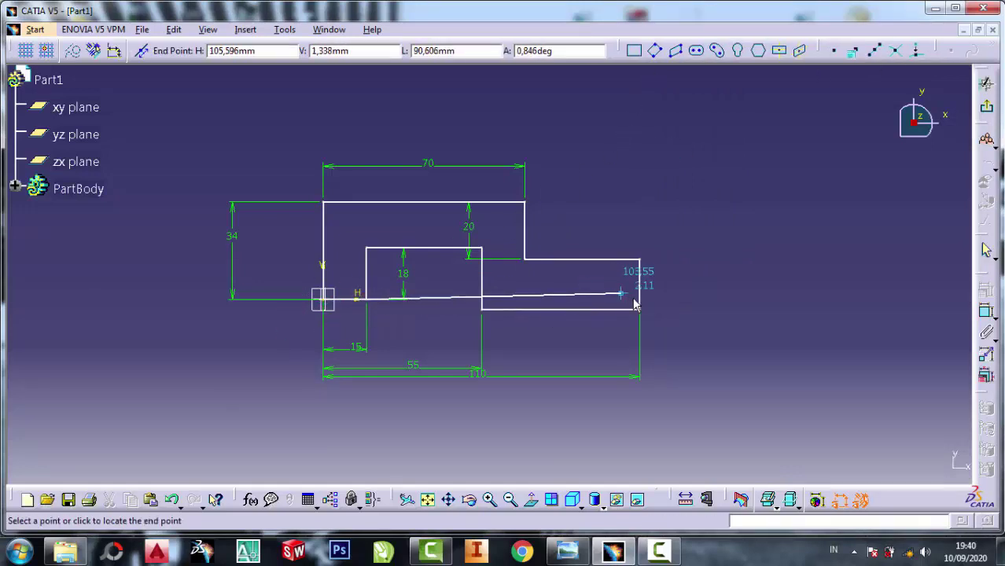
{"action": "left_click", "coordinate": [640, 299]}
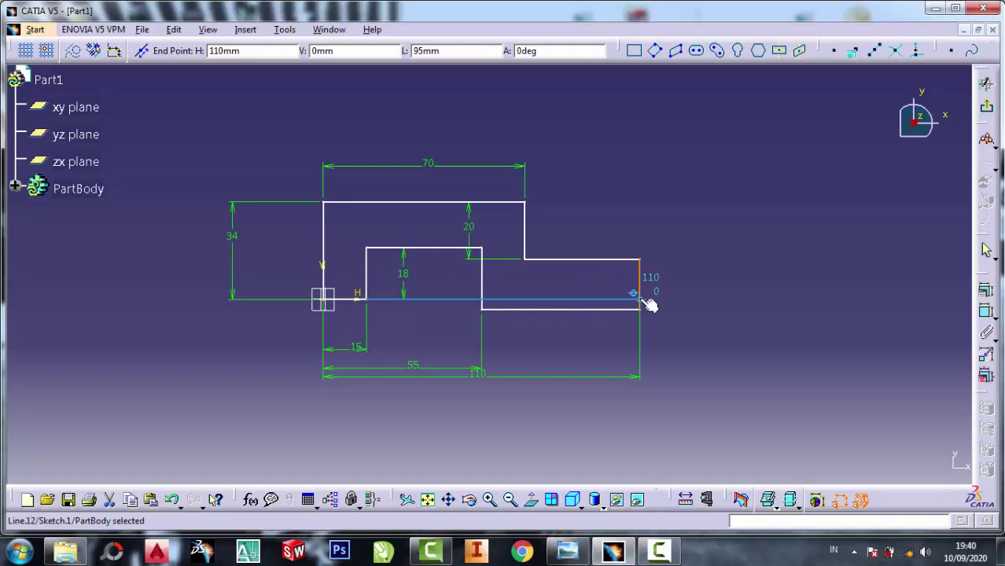
{"action": "right_click", "coordinate": [642, 301]}
{"action": "left_click", "coordinate": [706, 264]}
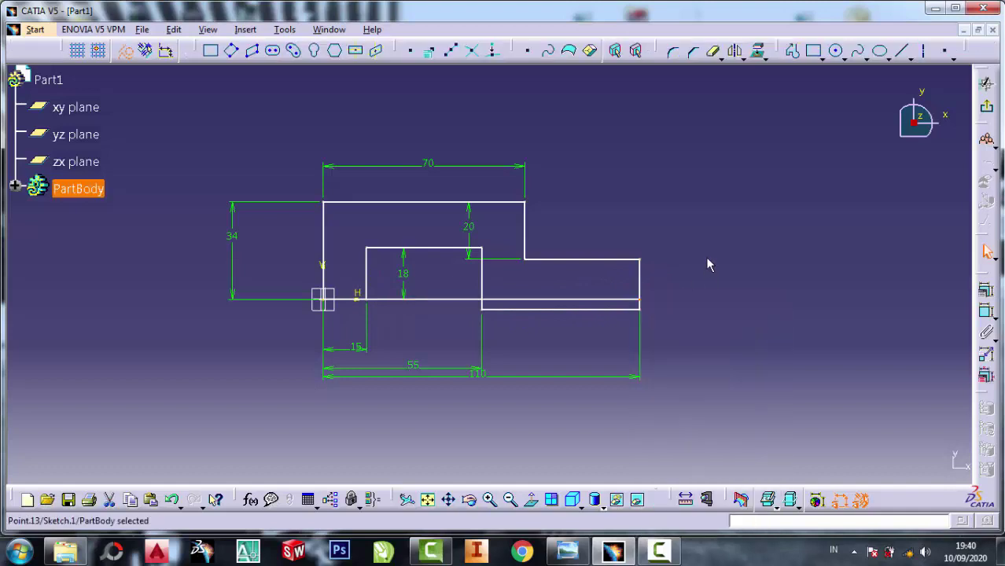
Trim away the old bottom edges and stubs, and delete the leftover height dimension
{"action": "left_click", "coordinate": [712, 50]}
{"action": "left_click", "coordinate": [621, 311]}
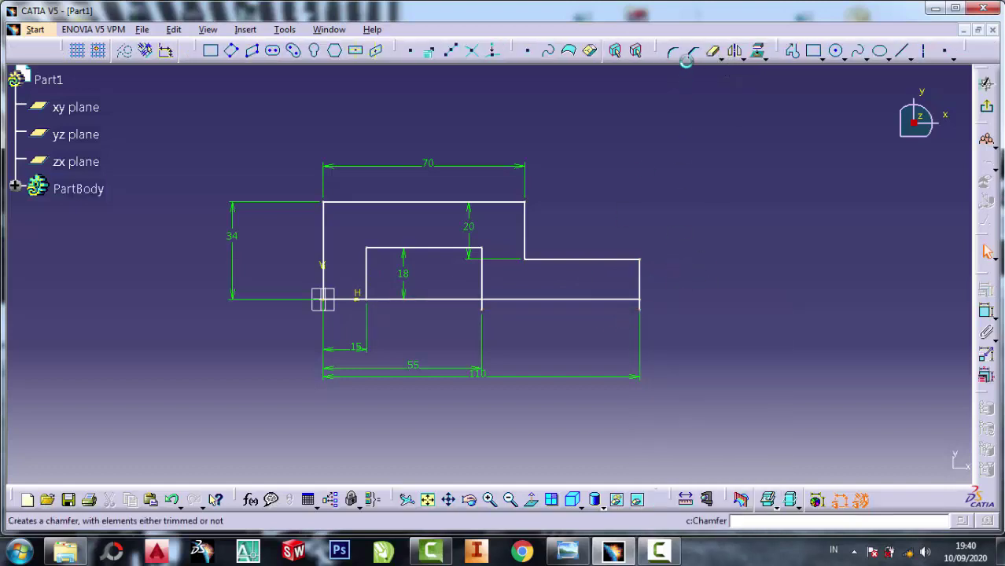
{"action": "left_click", "coordinate": [712, 50]}
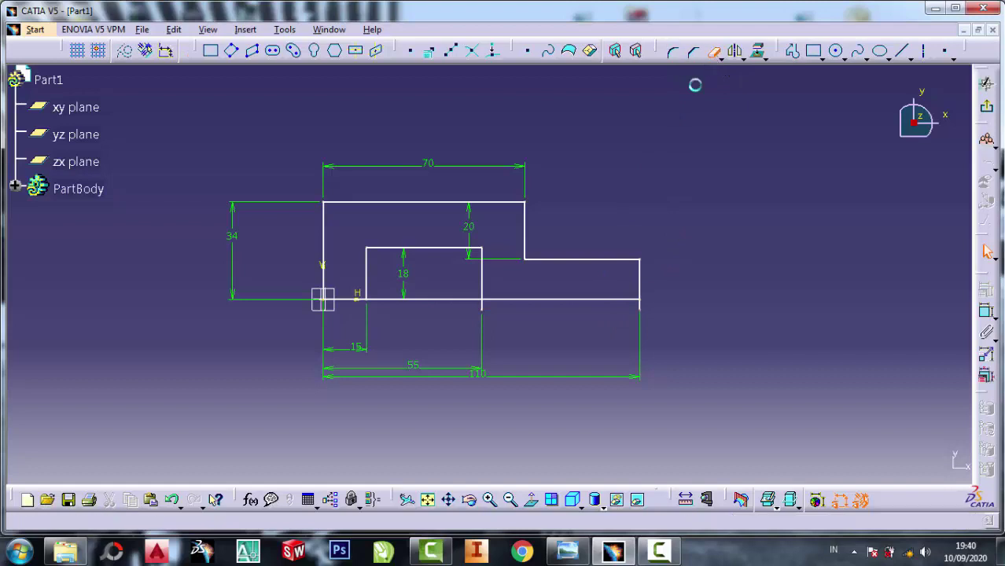
{"action": "left_click", "coordinate": [643, 312]}
{"action": "left_click", "coordinate": [525, 308]}
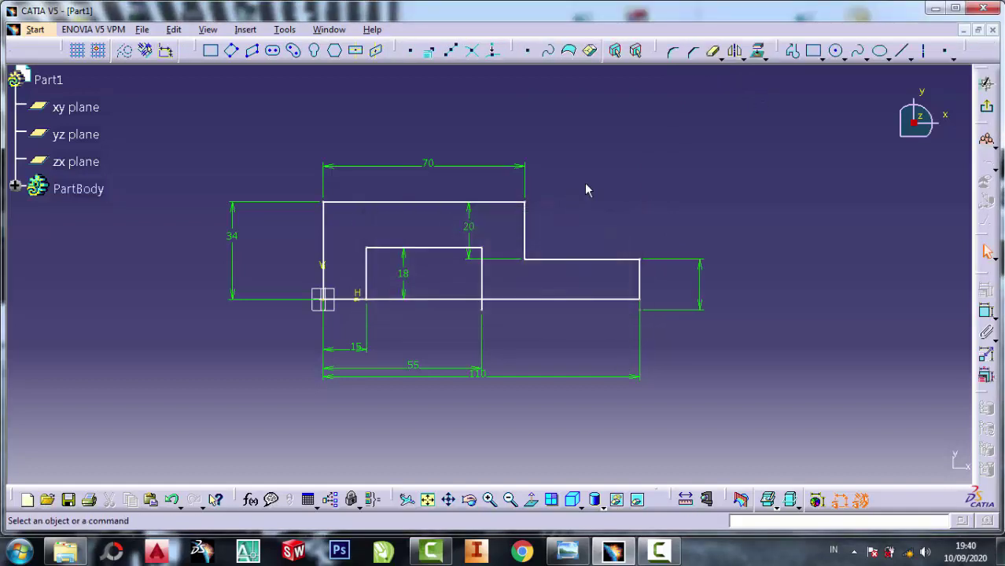
{"action": "left_click", "coordinate": [712, 51]}
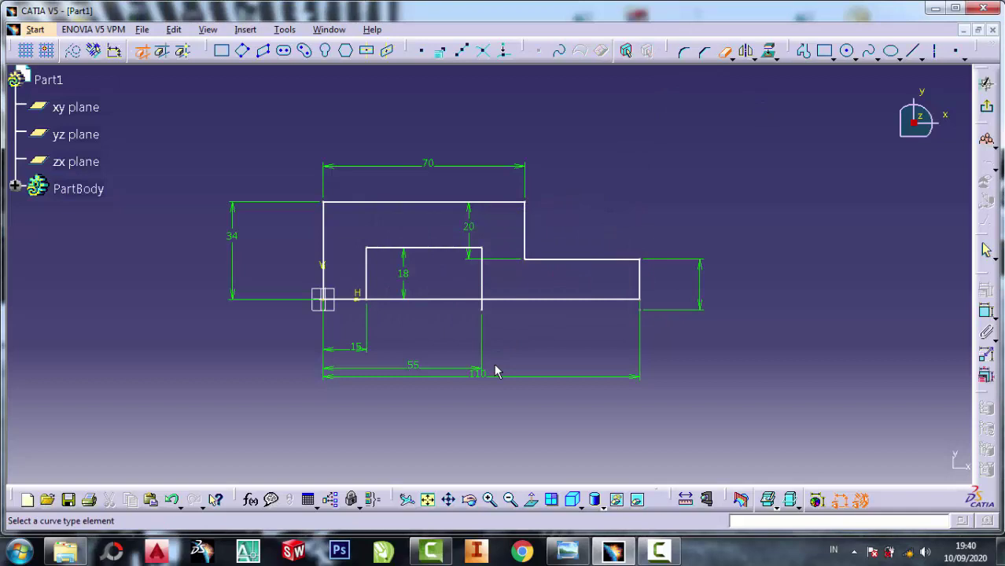
{"action": "left_click", "coordinate": [488, 309]}
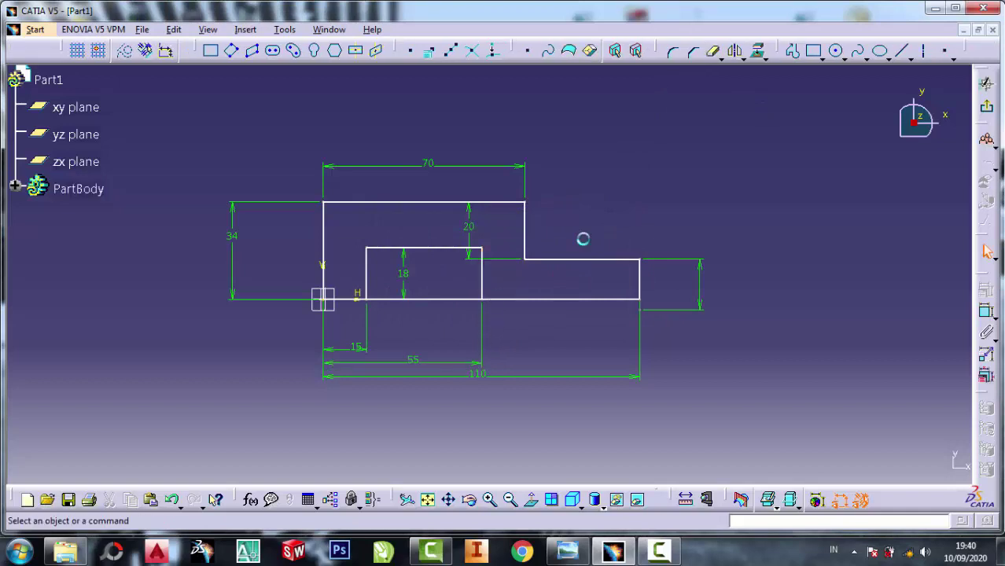
{"action": "left_click", "coordinate": [713, 50]}
{"action": "left_click", "coordinate": [460, 299]}
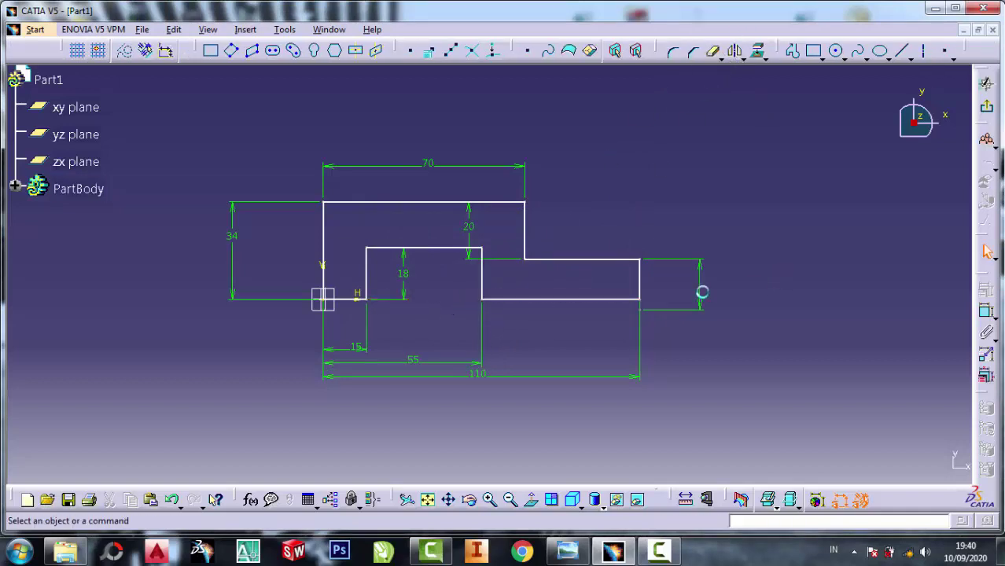
{"action": "right_click", "coordinate": [700, 283]}
{"action": "left_click", "coordinate": [727, 402]}
{"action": "left_click", "coordinate": [987, 313]}
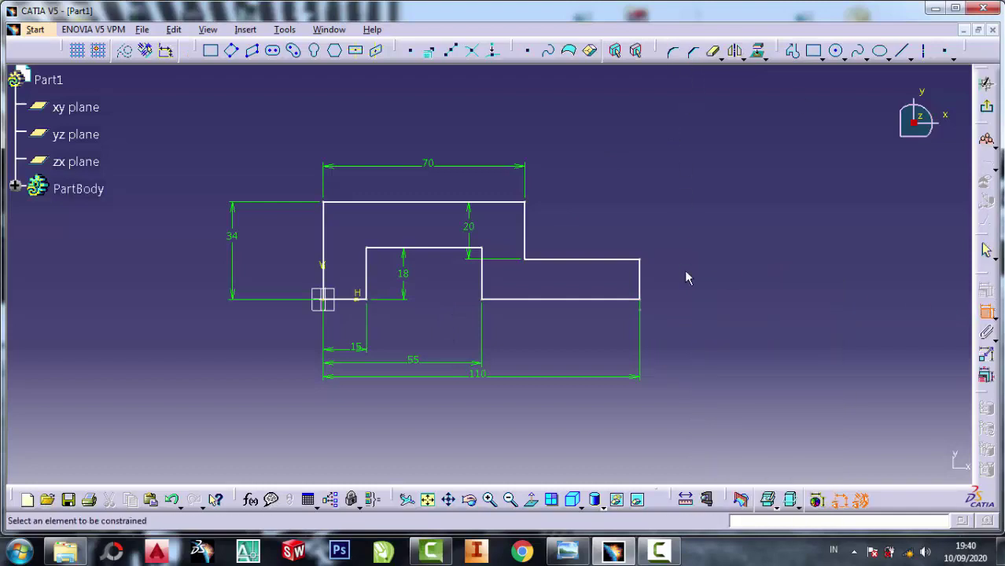
Add a 14 mm height dimension on the right end edge and compare with the reference drawing
{"action": "left_click", "coordinate": [640, 288]}
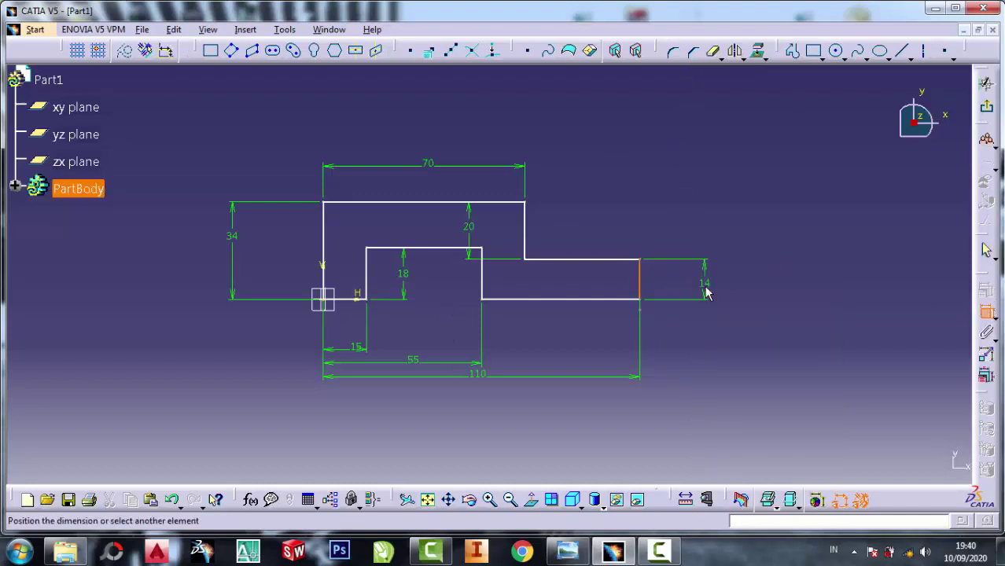
{"action": "left_click", "coordinate": [705, 291]}
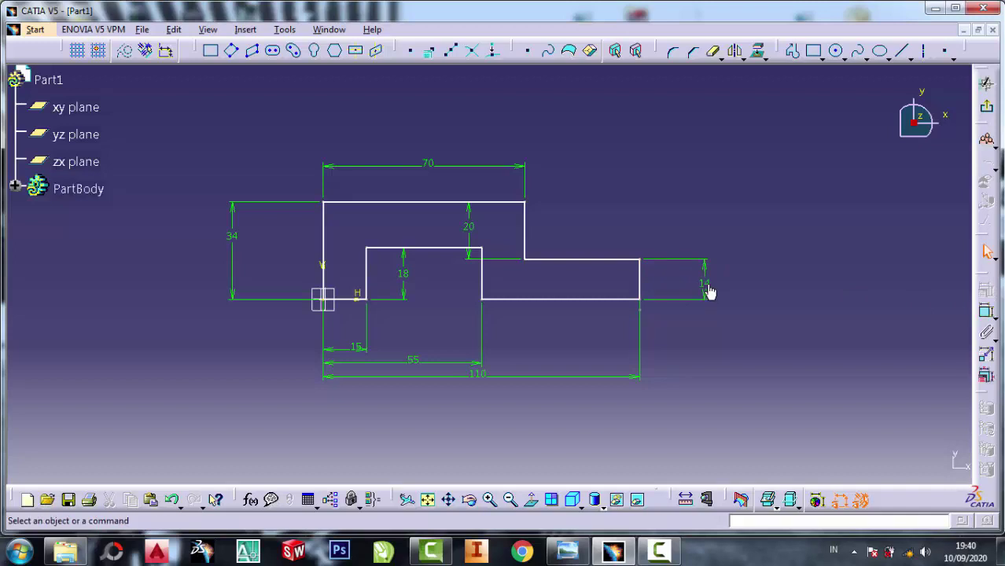
{"action": "double_click", "coordinate": [705, 283]}
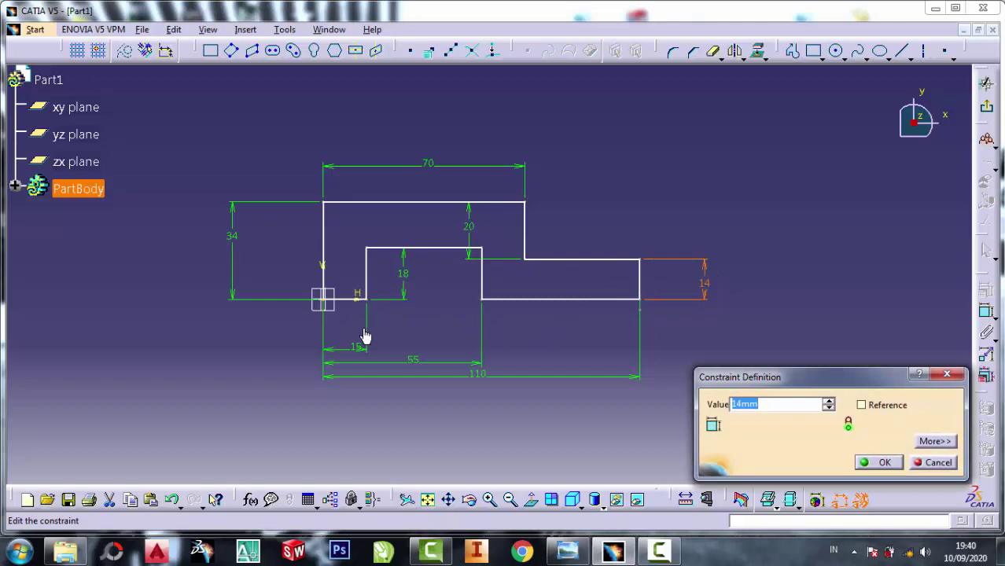
{"action": "left_click", "coordinate": [577, 548]}
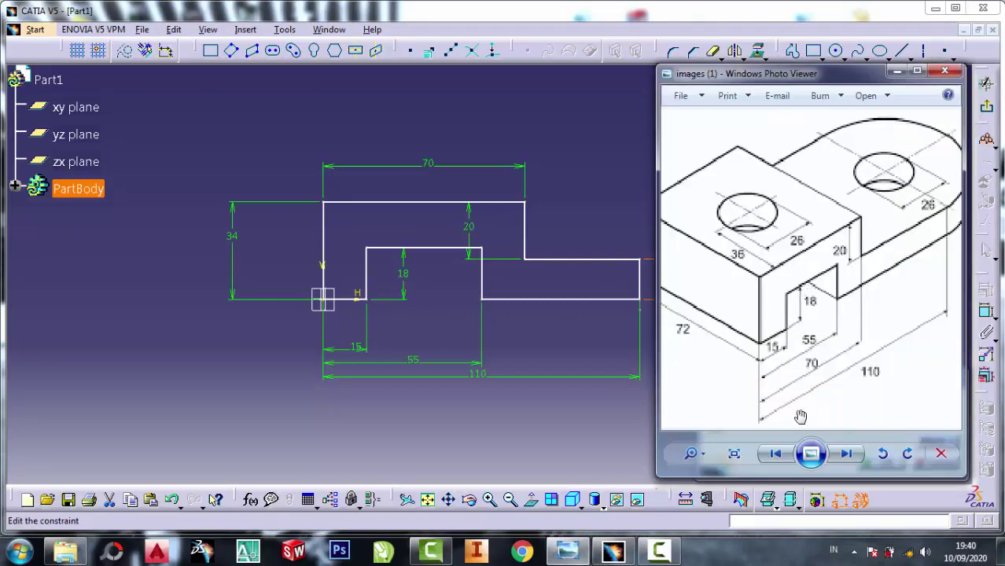
Check the reference drawing and set the slot height dimension to 18 mm
{"action": "scroll", "coordinate": [782, 390], "scroll_direction": "up", "scroll_amount": 2}
{"action": "scroll", "coordinate": [790, 336], "scroll_direction": "down", "scroll_amount": 2}
{"action": "scroll", "coordinate": [793, 333], "scroll_direction": "down", "scroll_amount": 1}
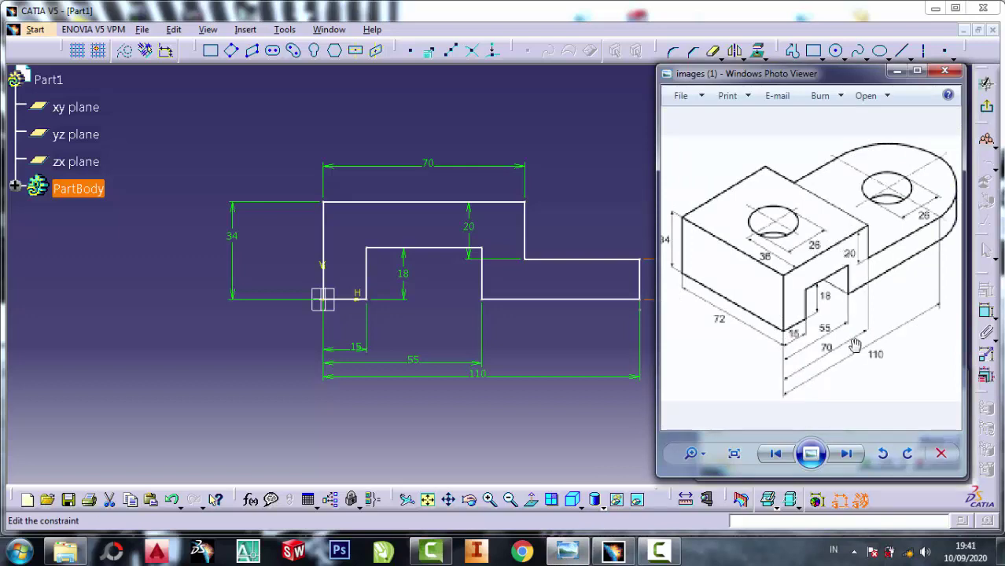
{"action": "scroll", "coordinate": [854, 346], "scroll_direction": "up", "scroll_amount": 1}
{"action": "scroll", "coordinate": [827, 315], "scroll_direction": "up", "scroll_amount": 1}
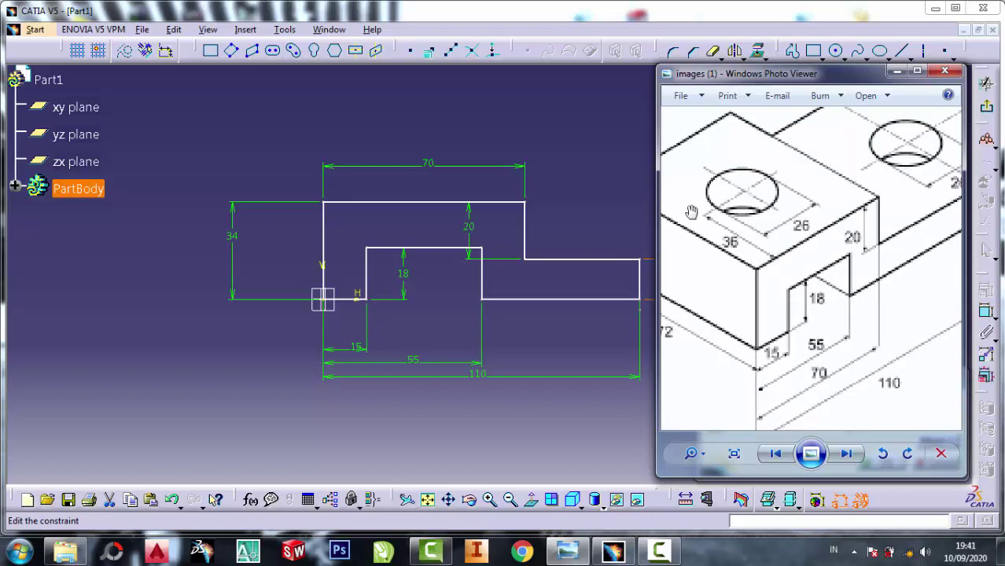
{"action": "left_click", "coordinate": [589, 165]}
{"action": "double_click", "coordinate": [402, 276]}
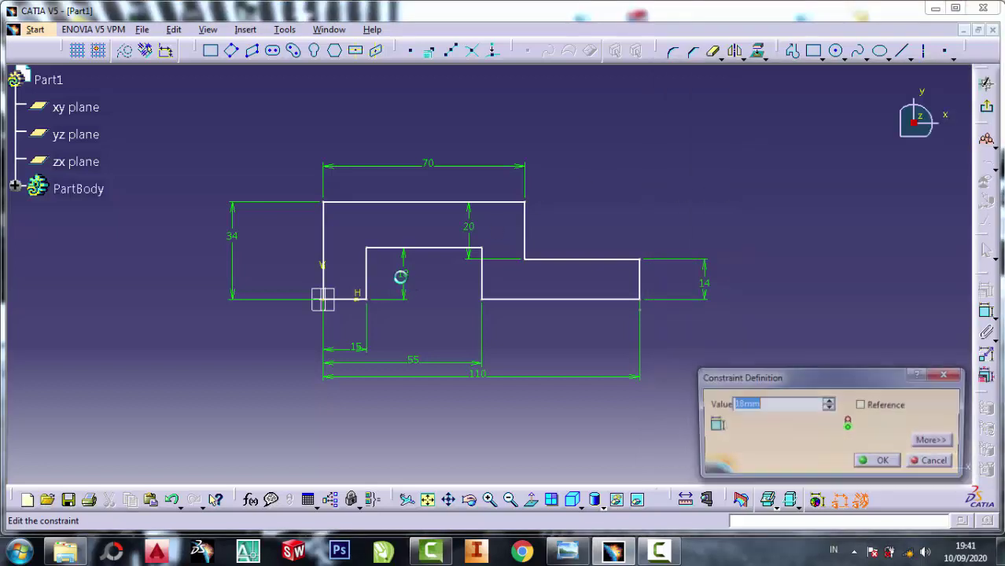
{"action": "type", "text": "16"}
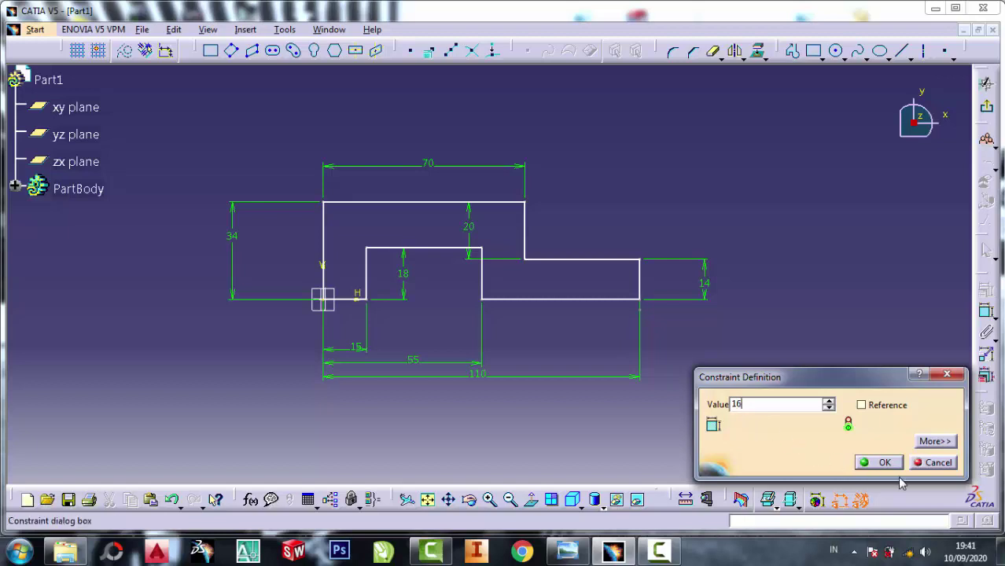
{"action": "left_click", "coordinate": [881, 463]}
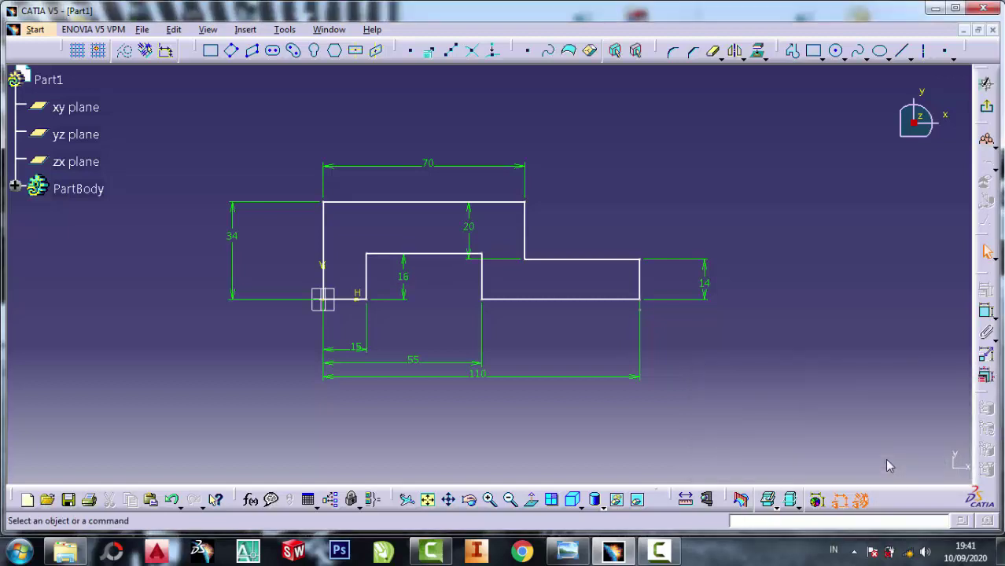
{"action": "double_click", "coordinate": [404, 276]}
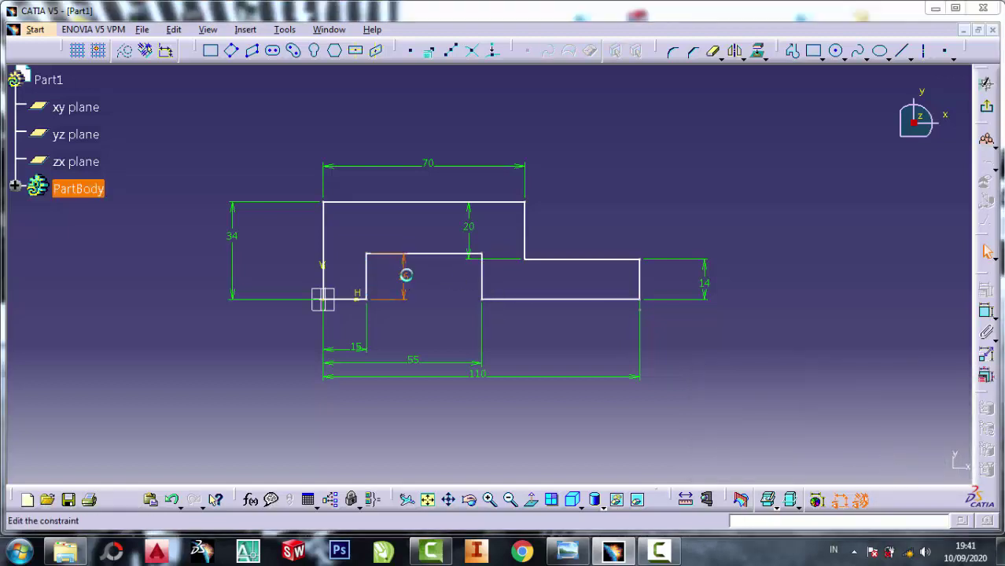
{"action": "type", "text": "18"}
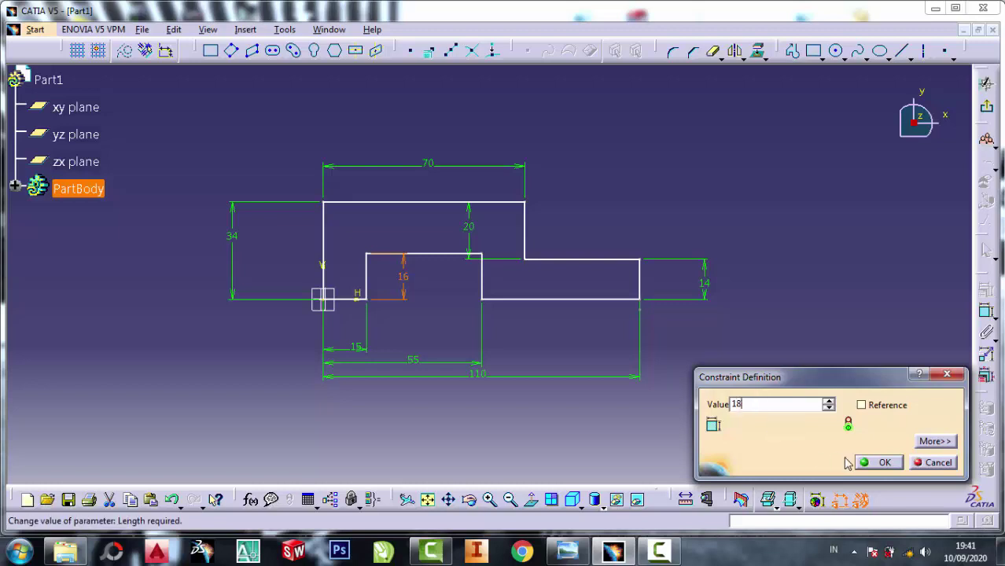
{"action": "left_click", "coordinate": [873, 464]}
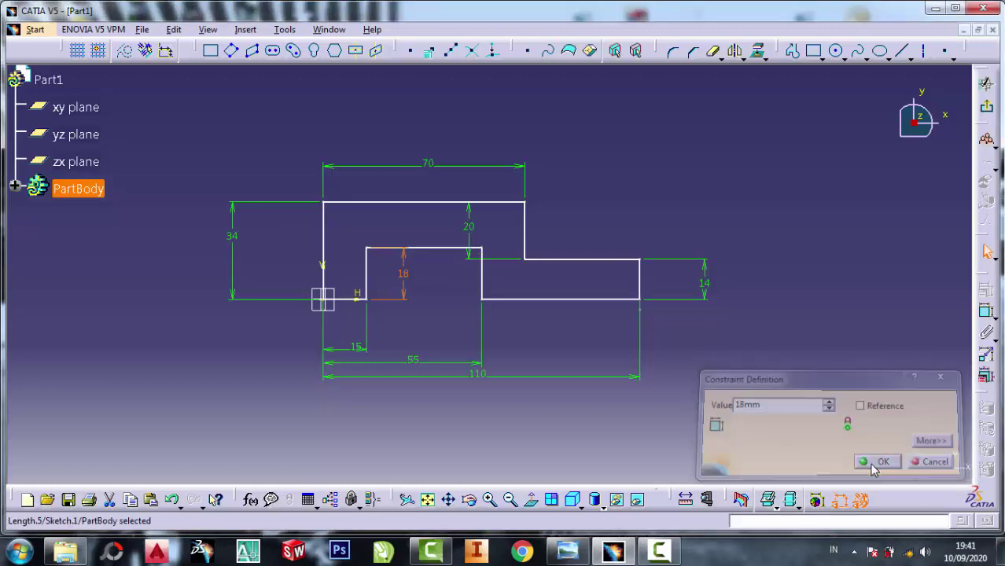
Try 15 on the right-end height, undo it, delete that 14 dimension, and exit the sketch
{"action": "double_click", "coordinate": [705, 287]}
{"action": "type", "text": "1"}
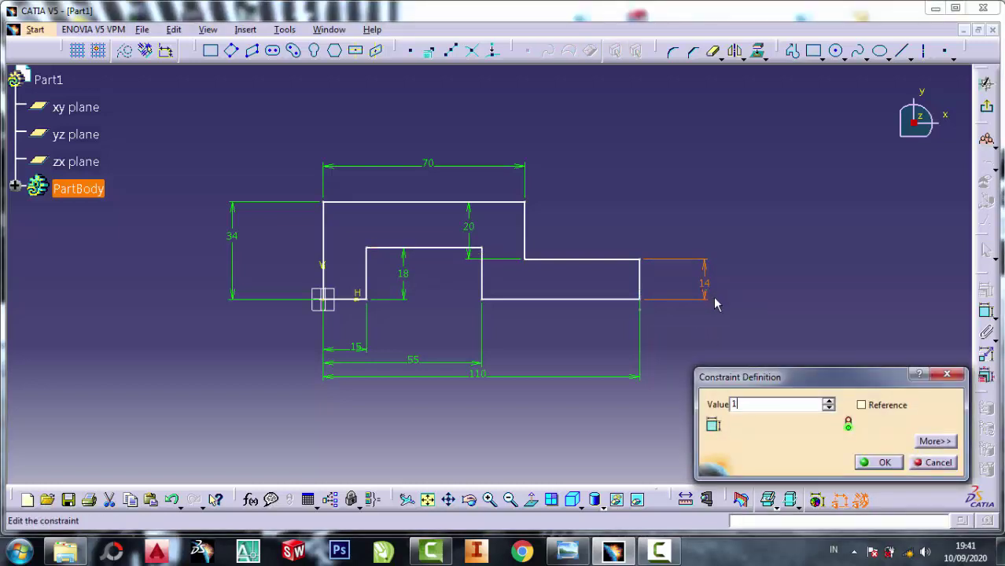
{"action": "type", "text": "5"}
{"action": "left_click", "coordinate": [871, 464]}
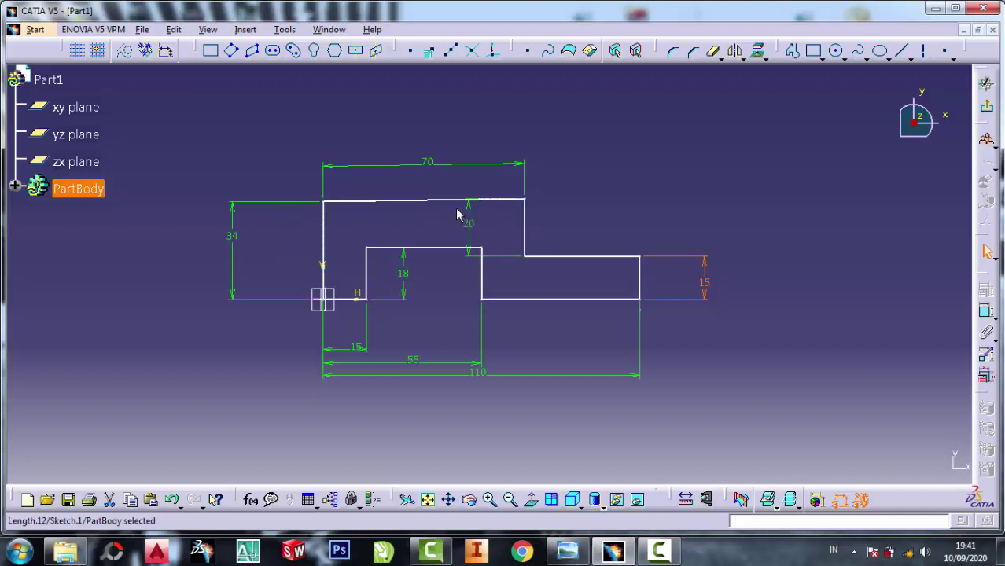
{"action": "key", "text": "ctrl+z"}
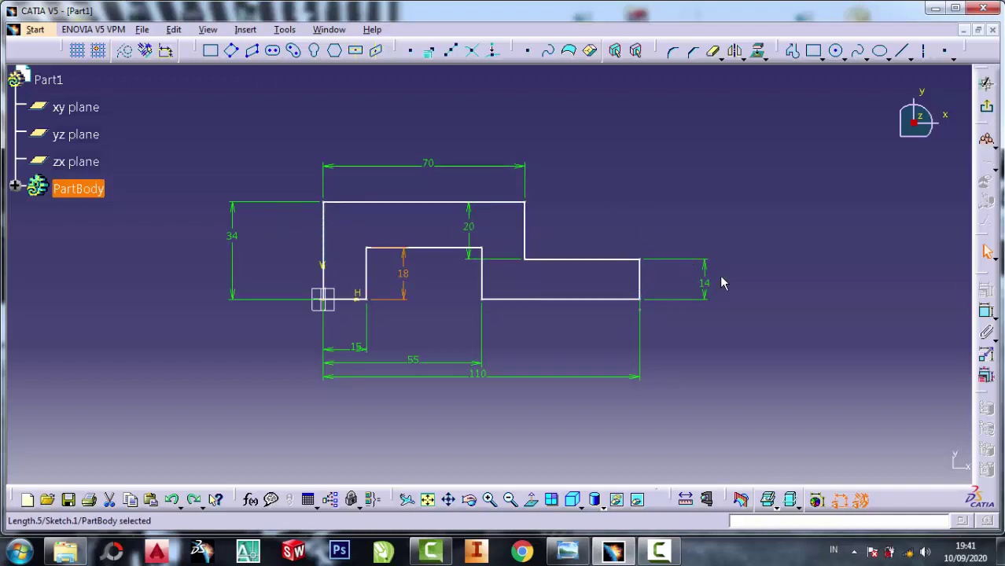
{"action": "right_click", "coordinate": [704, 282]}
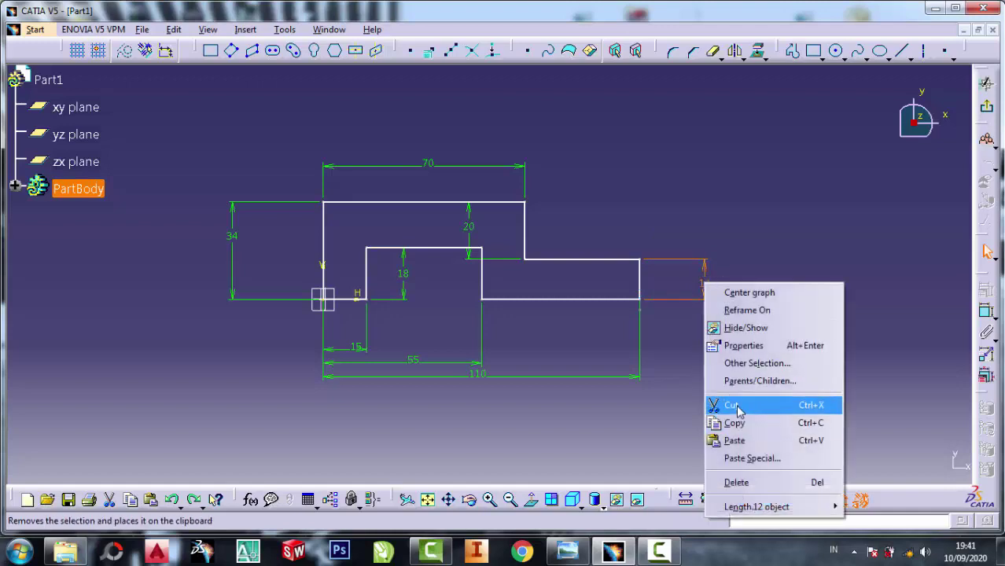
{"action": "left_click", "coordinate": [728, 404]}
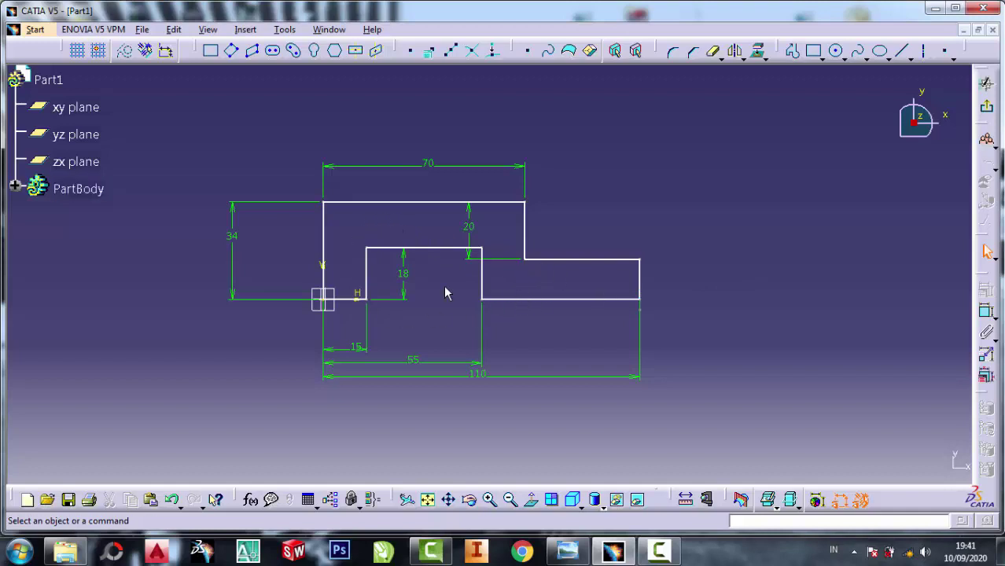
{"action": "left_click", "coordinate": [988, 110]}
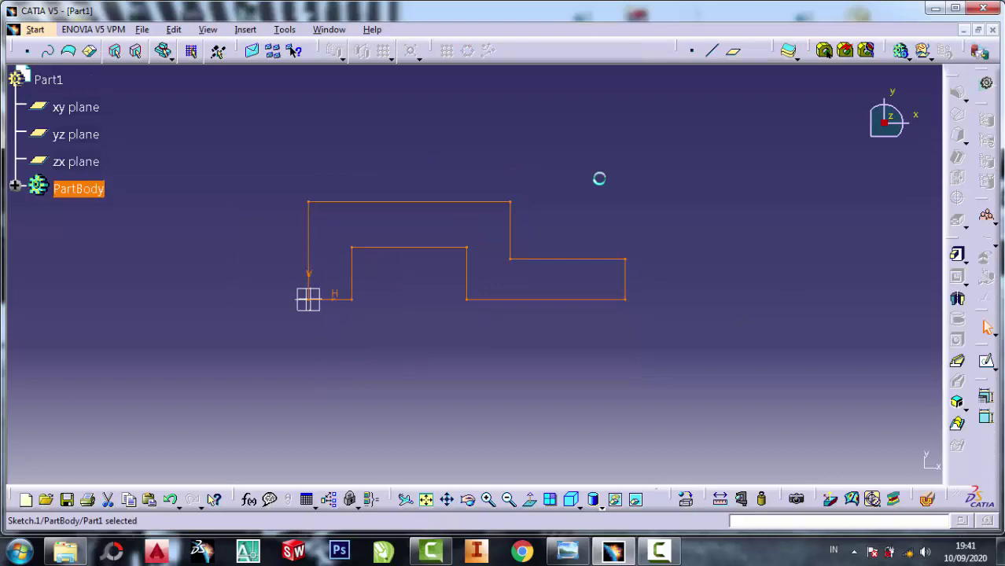
Pad the stepped profile to a length of 72 mm, checking depth on the reference drawing
{"action": "left_click", "coordinate": [957, 254]}
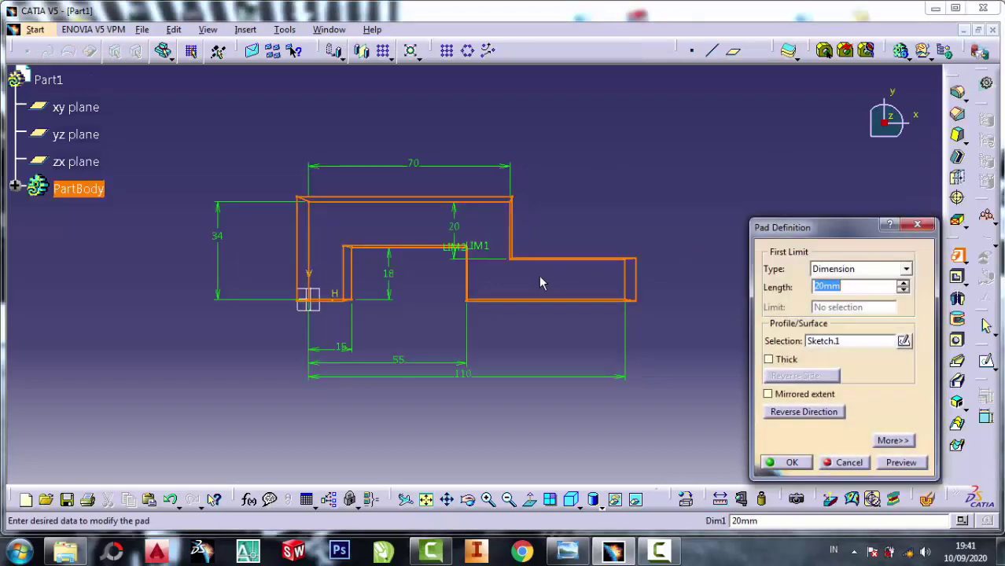
{"action": "middle_click_drag", "start_coordinate": [662, 199], "coordinate": [622, 173]}
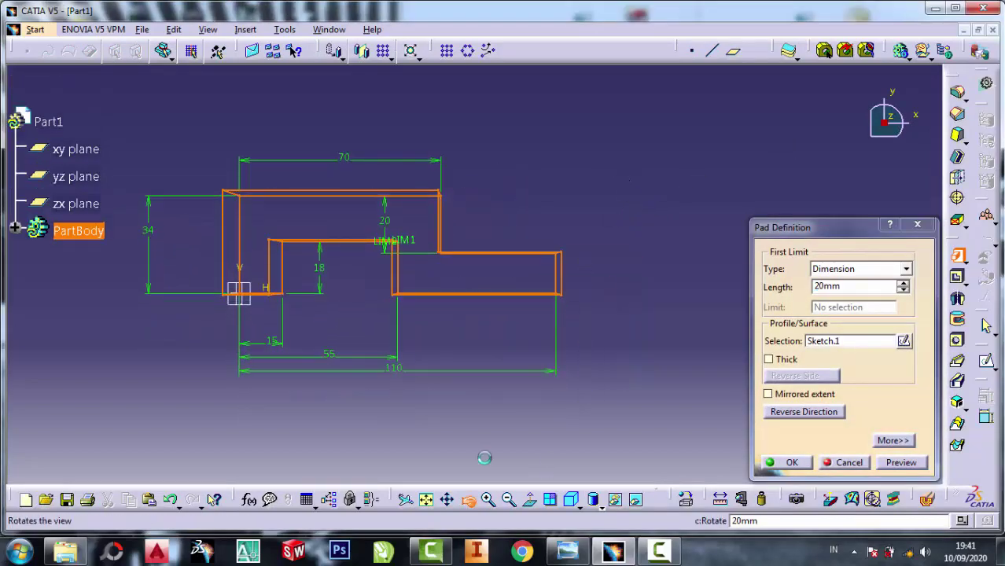
{"action": "mouse_move", "coordinate": [484, 458]}
{"action": "left_mouse_down"}
{"action": "mouse_move", "coordinate": [514, 285]}
{"action": "mouse_move", "coordinate": [460, 349]}
{"action": "mouse_move", "coordinate": [583, 271]}
{"action": "left_mouse_up"}
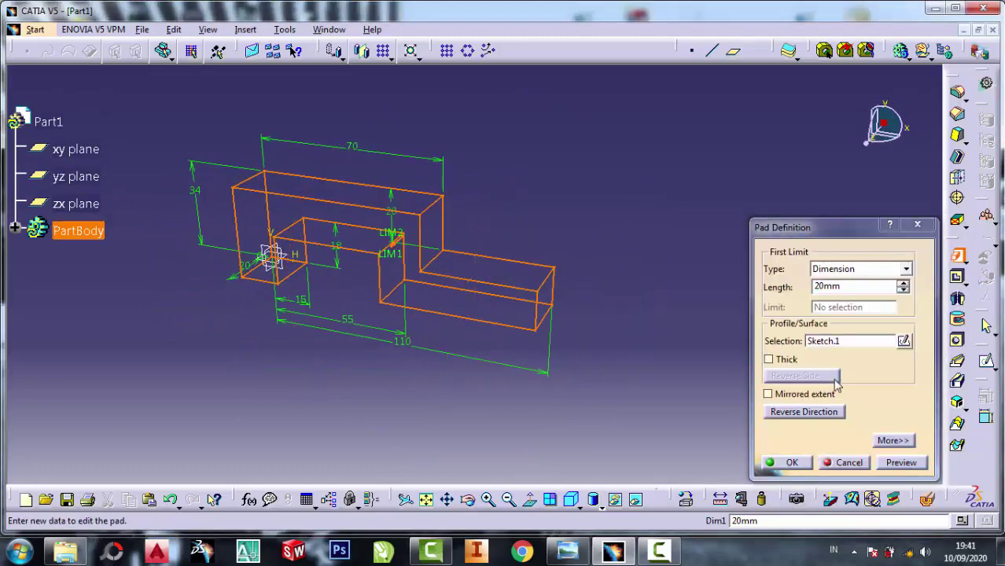
{"action": "double_click", "coordinate": [864, 287]}
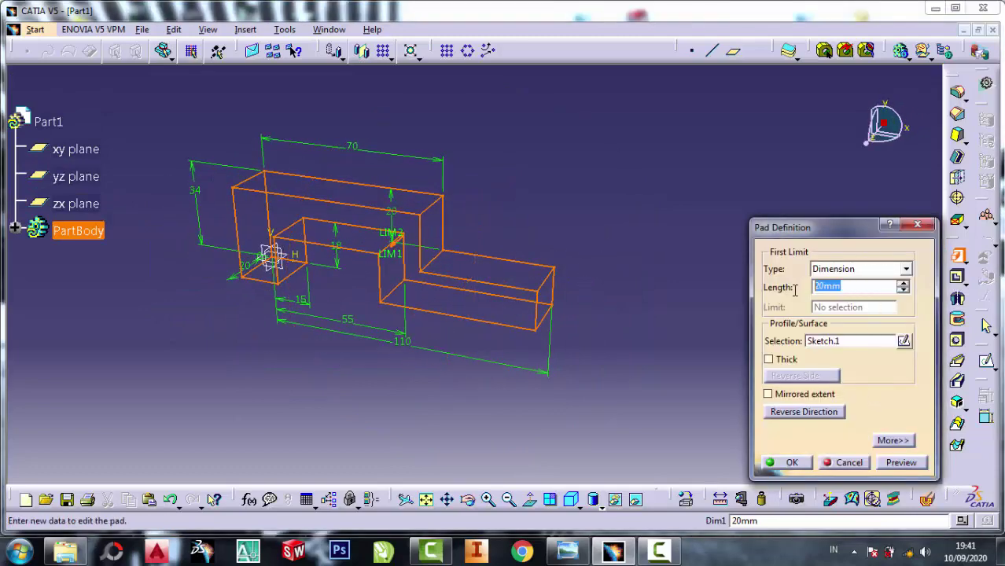
{"action": "left_click", "coordinate": [567, 550]}
{"action": "scroll", "coordinate": [751, 321], "scroll_direction": "down", "scroll_amount": 2}
{"action": "scroll", "coordinate": [731, 321], "scroll_direction": "up", "scroll_amount": 2}
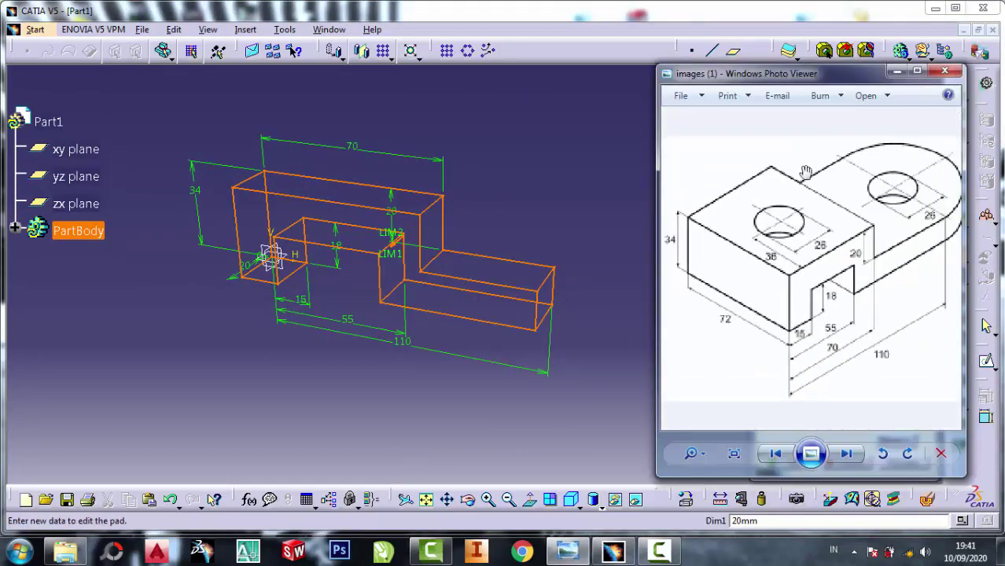
{"action": "left_click", "coordinate": [897, 72]}
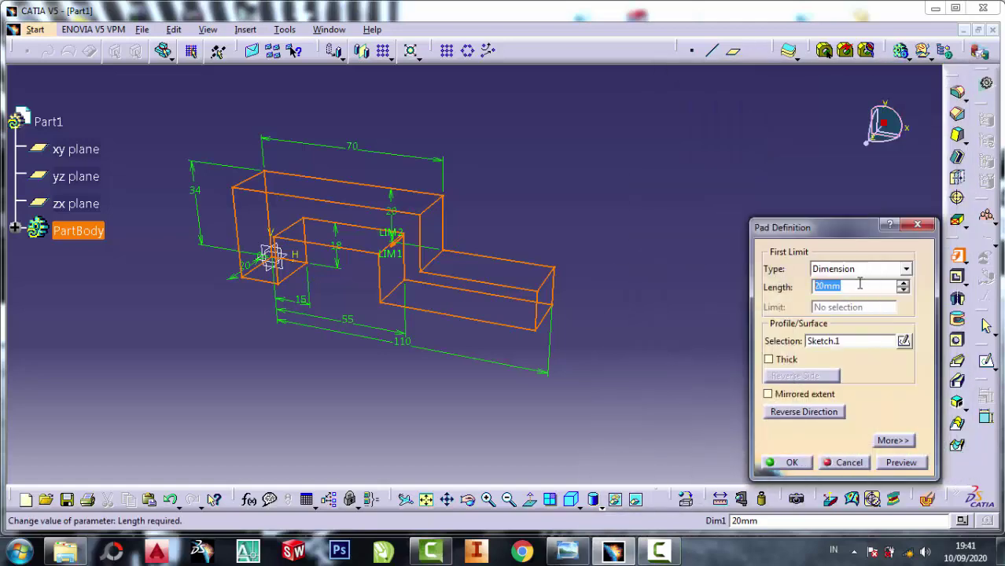
{"action": "type", "text": "72"}
{"action": "left_click", "coordinate": [791, 464]}
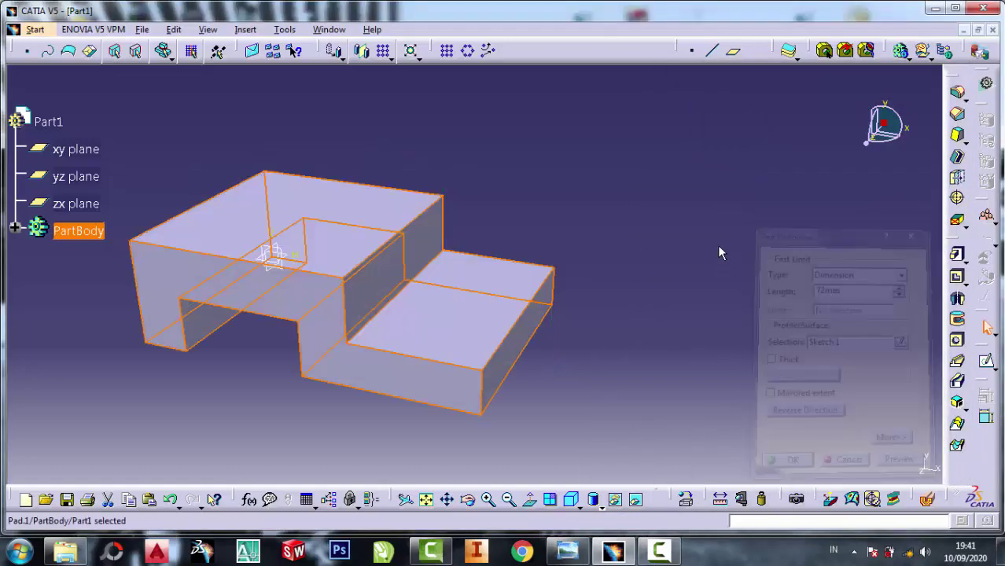
{"action": "left_click", "coordinate": [489, 287]}
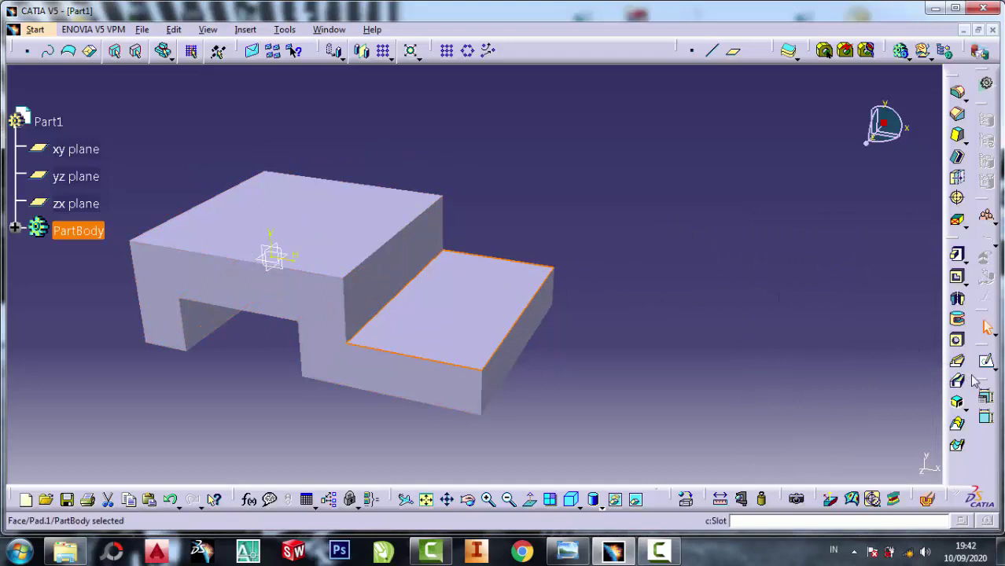
Sketch on the lower step's face: project its end edge and close it with a trimmed half-circle
{"action": "left_click", "coordinate": [986, 362]}
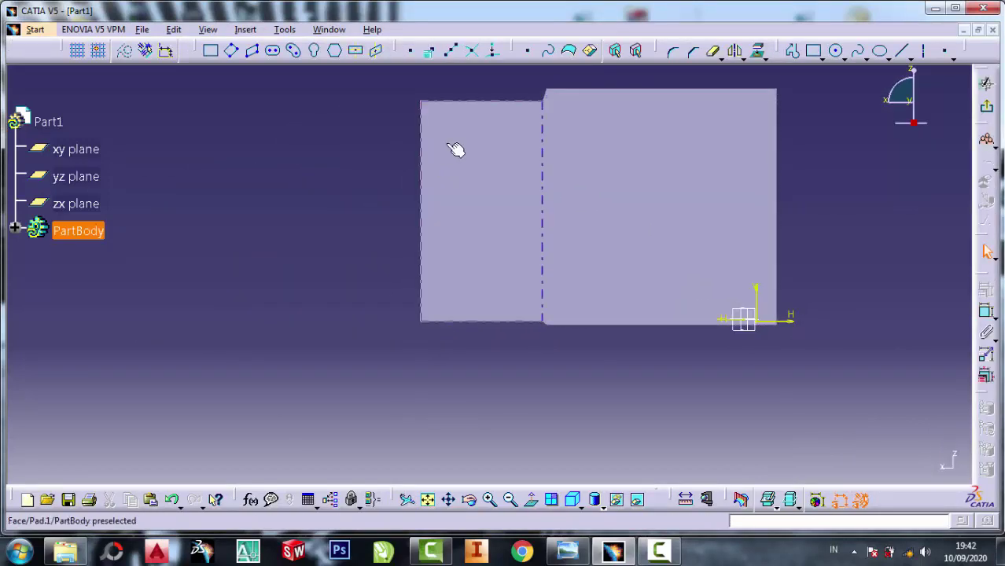
{"action": "left_click", "coordinate": [422, 200]}
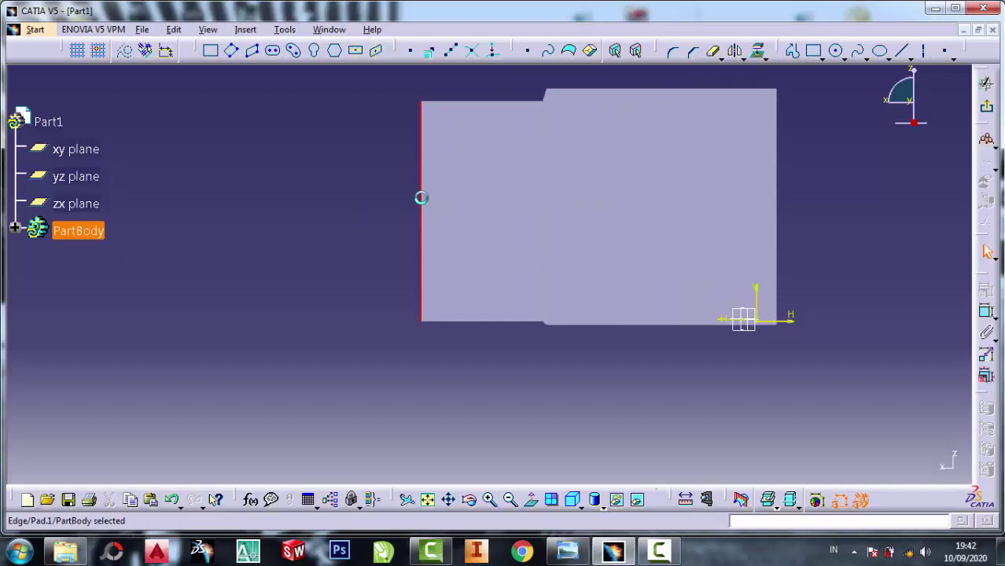
{"action": "left_click", "coordinate": [755, 52]}
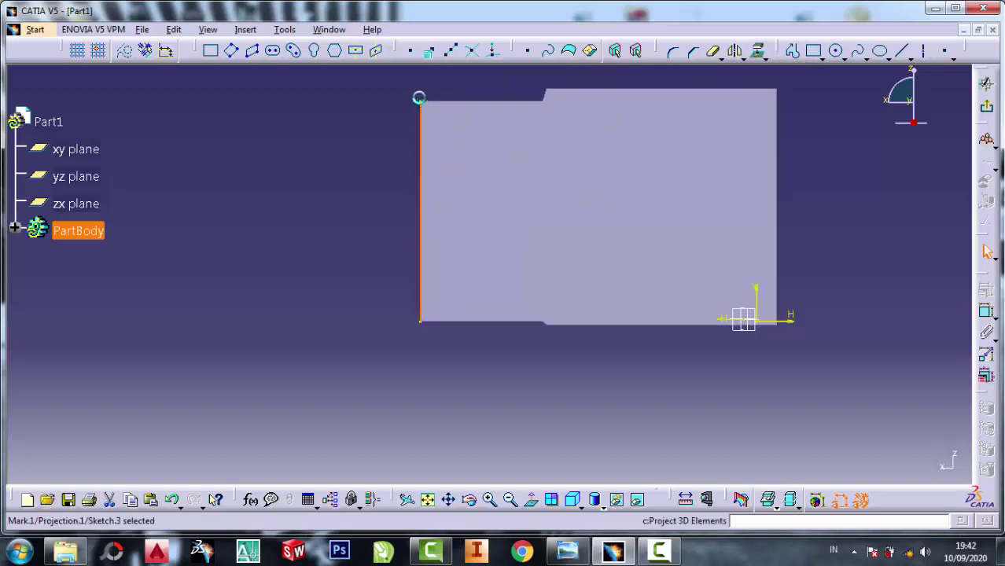
{"action": "left_click", "coordinate": [843, 57]}
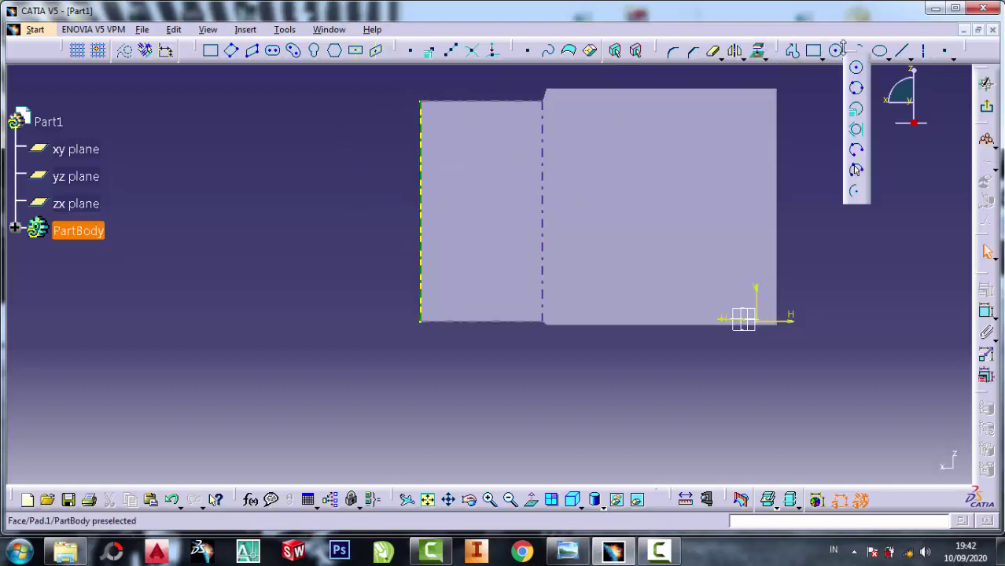
{"action": "left_click", "coordinate": [856, 70]}
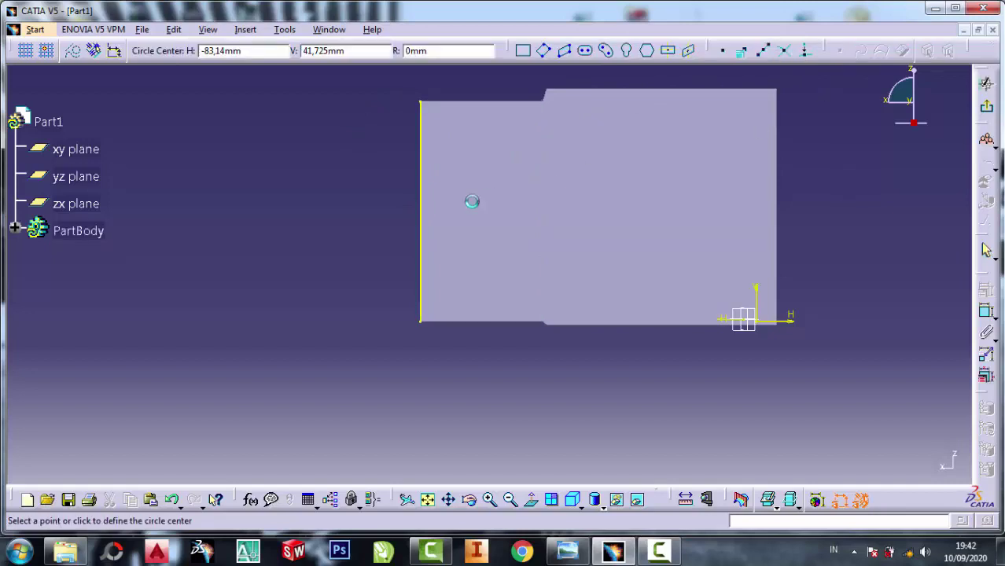
{"action": "left_click", "coordinate": [420, 210]}
{"action": "left_click", "coordinate": [421, 101]}
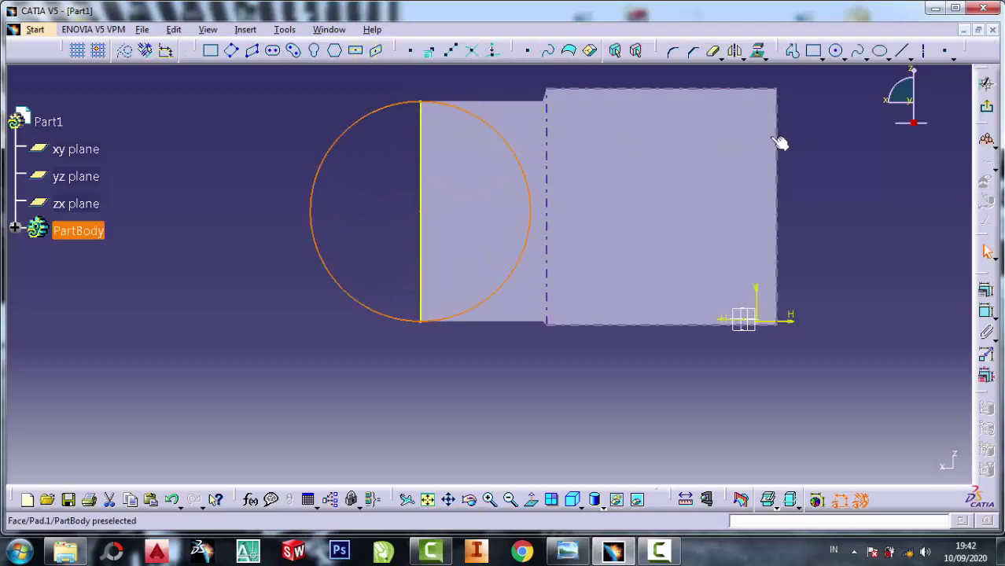
{"action": "left_click", "coordinate": [809, 140]}
{"action": "left_click", "coordinate": [713, 51]}
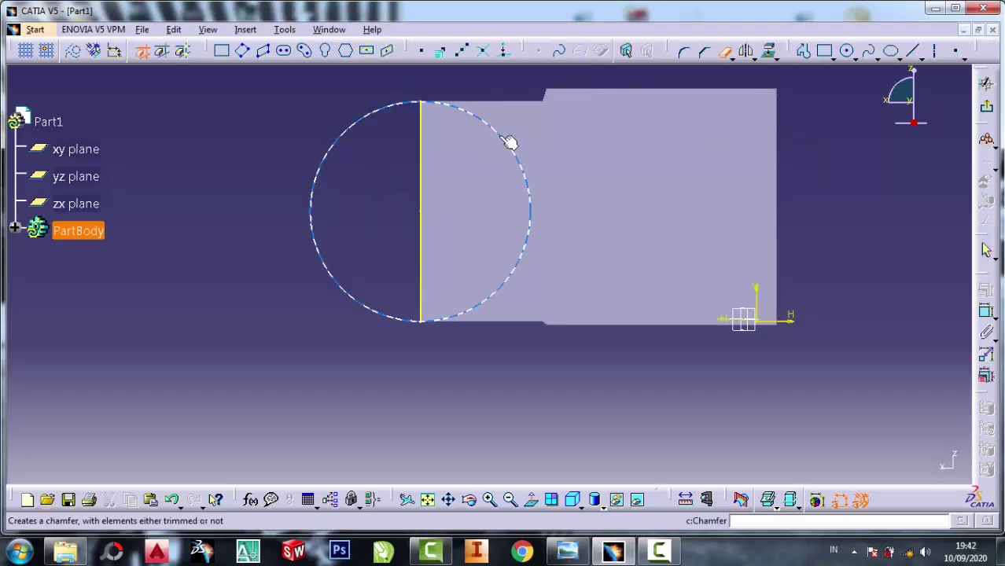
{"action": "left_click", "coordinate": [510, 141]}
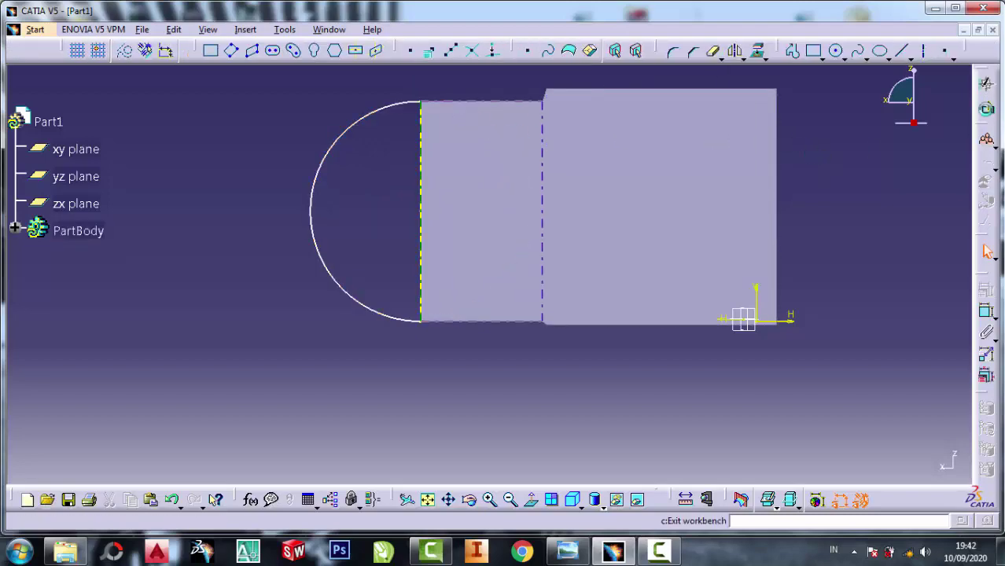
{"action": "left_click", "coordinate": [986, 82]}
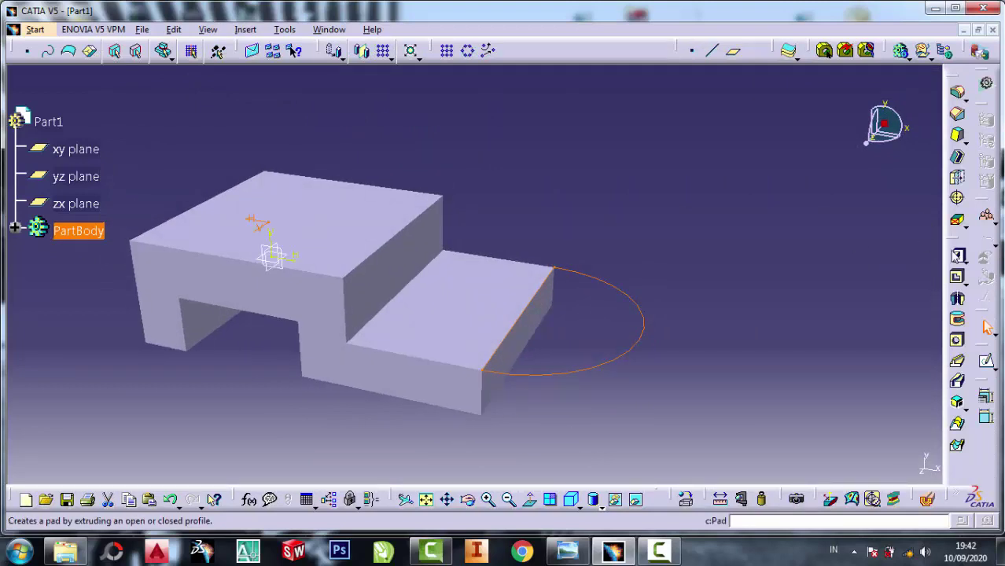
Pad the half-circle sketch 14 mm downward to form the rounded lug
{"action": "left_click", "coordinate": [957, 255]}
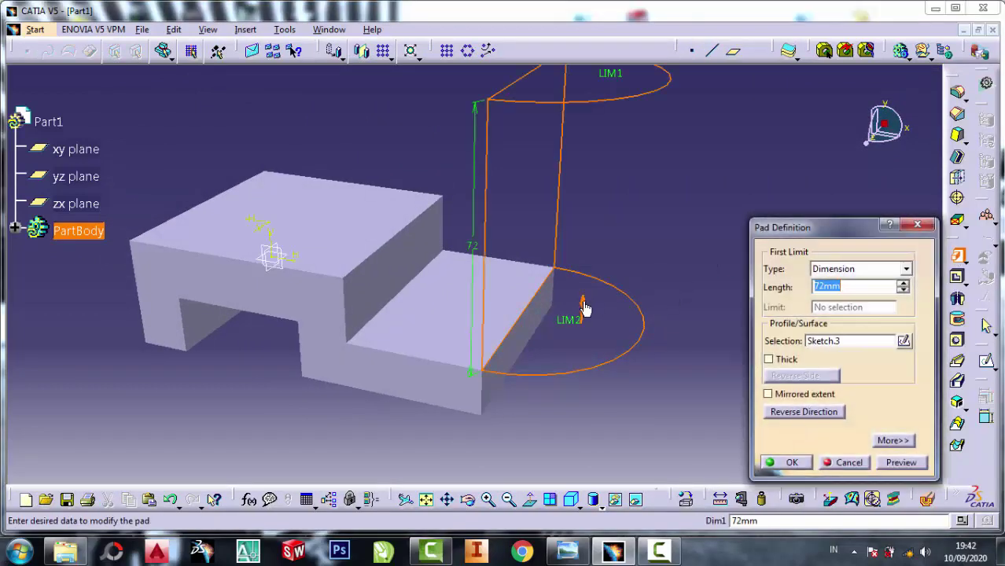
{"action": "left_click", "coordinate": [583, 305]}
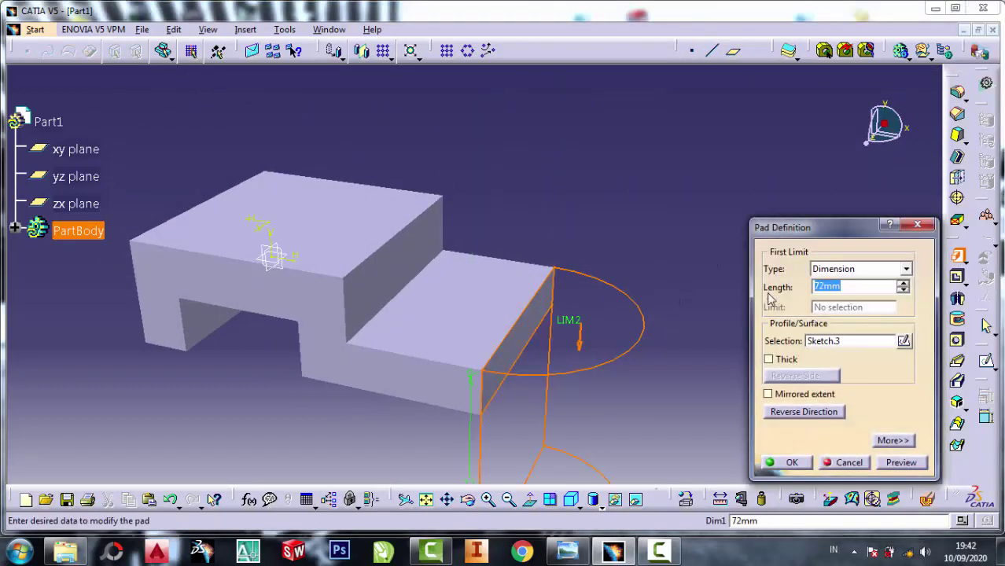
{"action": "type", "text": "14"}
{"action": "left_click", "coordinate": [792, 463]}
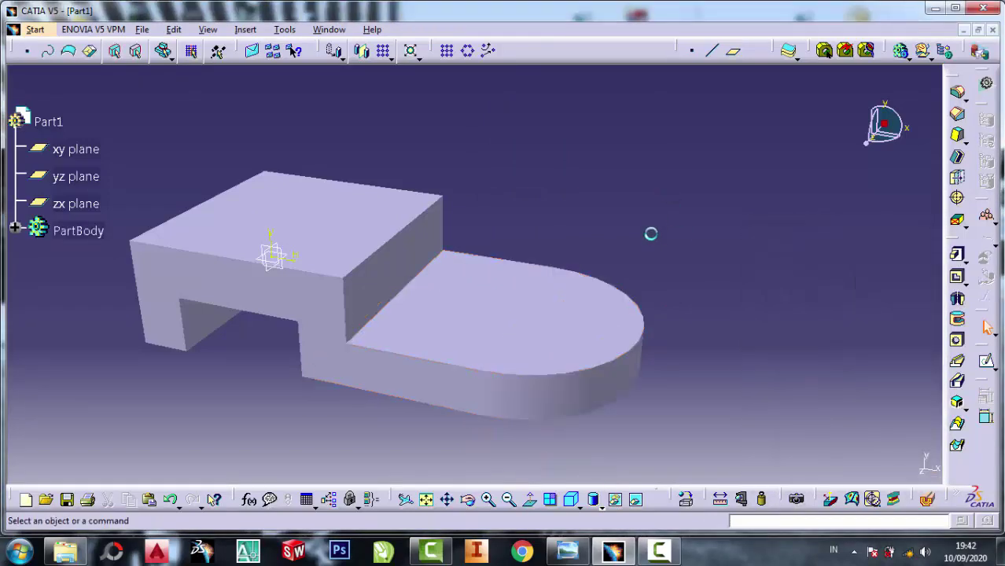
{"action": "middle_click_drag", "start_coordinate": [650, 232], "coordinate": [645, 227]}
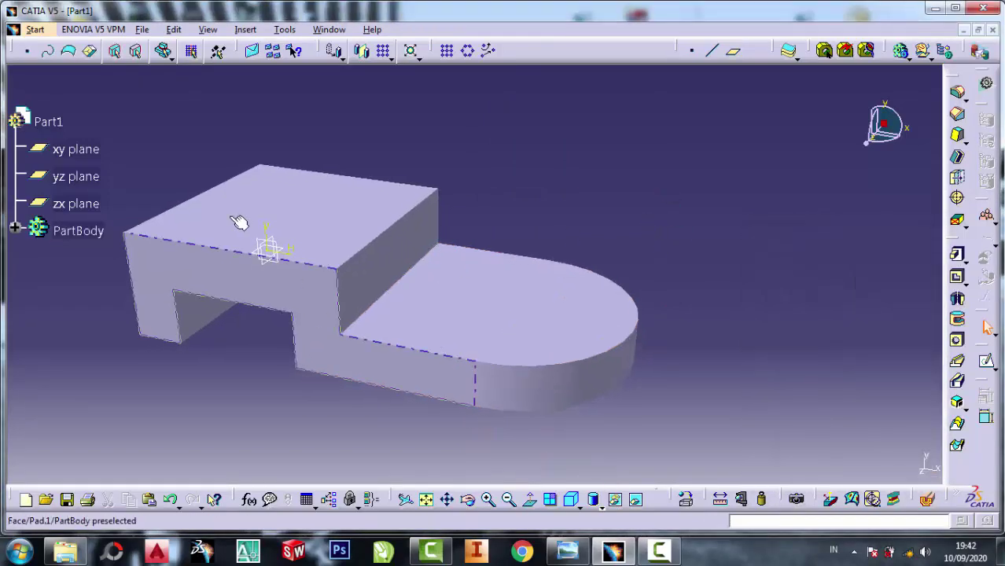
{"action": "left_click", "coordinate": [579, 557]}
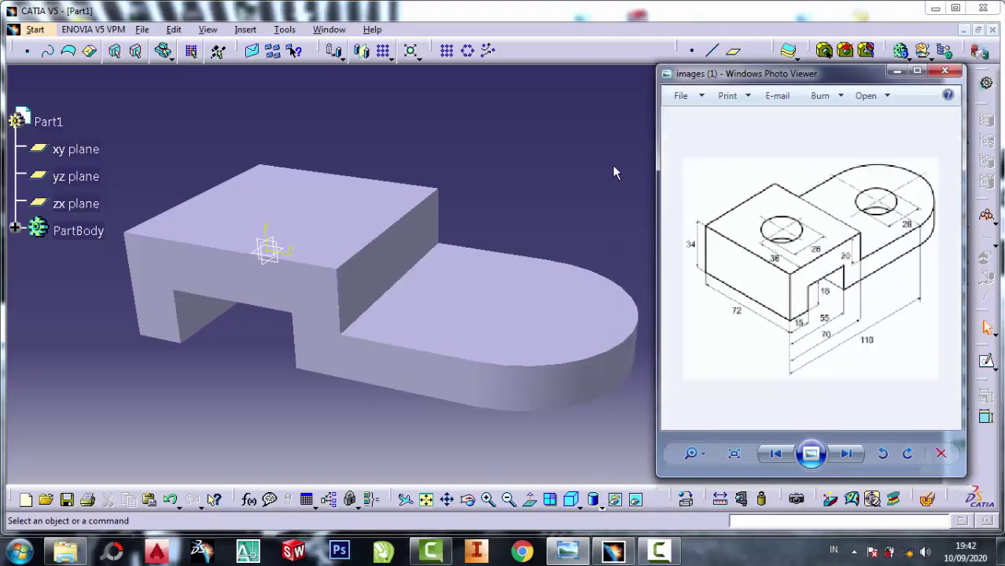
{"action": "left_click", "coordinate": [615, 173]}
{"action": "left_click", "coordinate": [539, 325]}
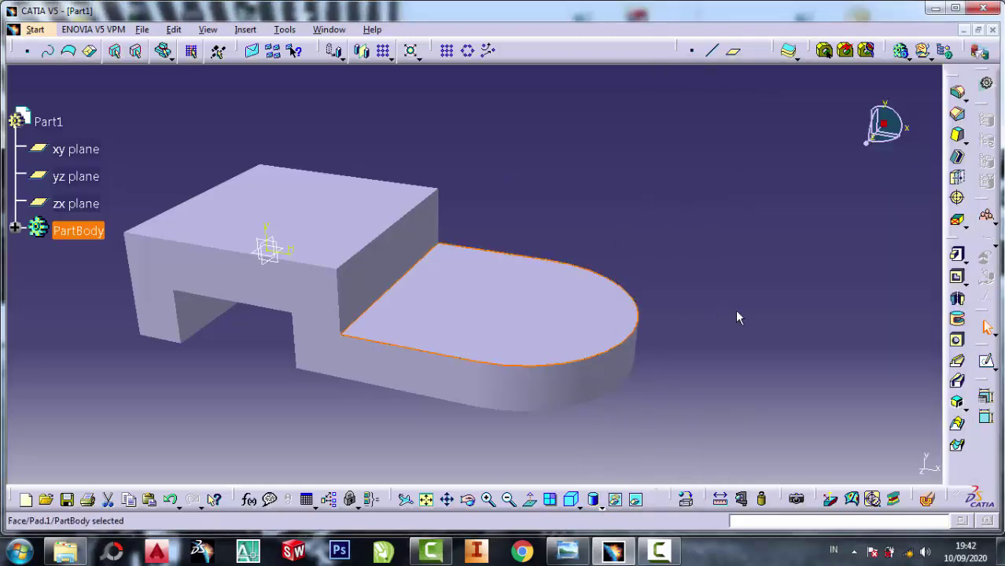
On the lug's top face, project the rounded edge, add an axis between its ends, and draw a centred circle
{"action": "left_click", "coordinate": [987, 362]}
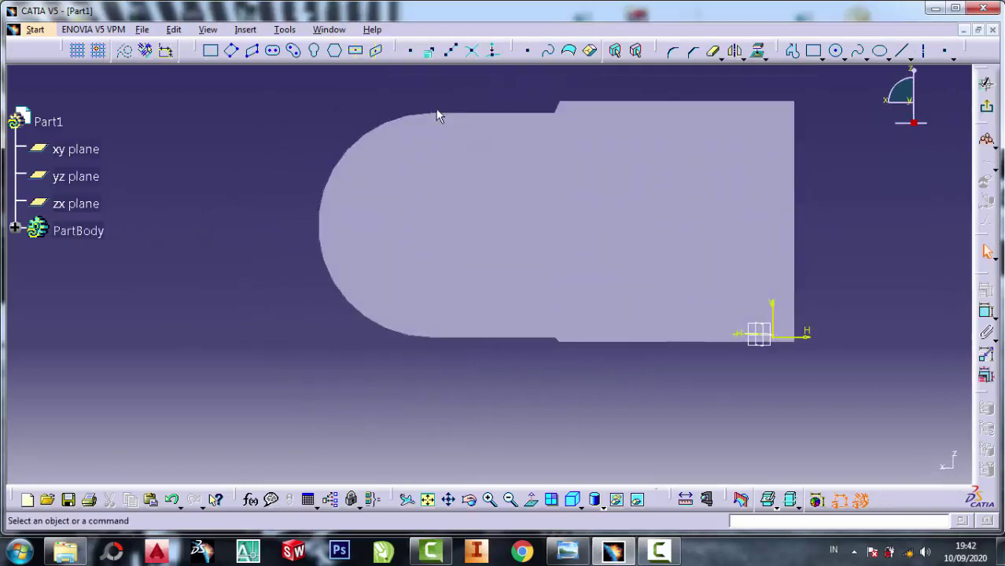
{"action": "left_click", "coordinate": [366, 132]}
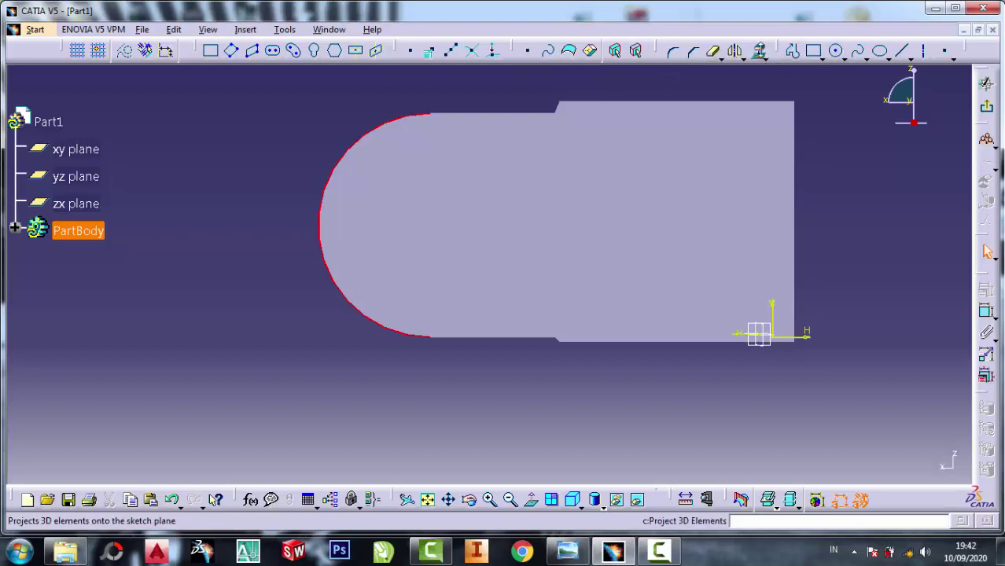
{"action": "left_click", "coordinate": [759, 52]}
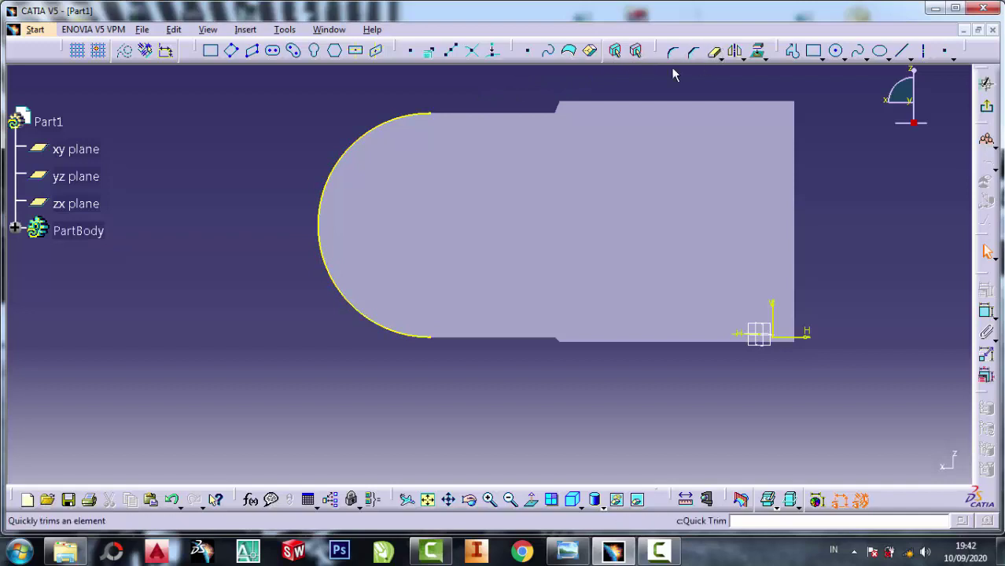
{"action": "left_click", "coordinate": [924, 56]}
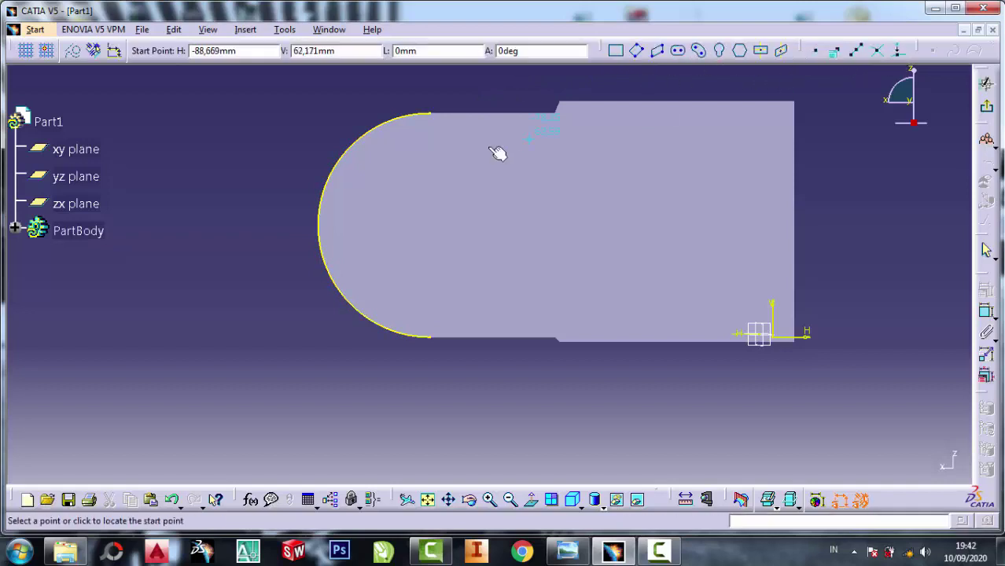
{"action": "left_click", "coordinate": [430, 114]}
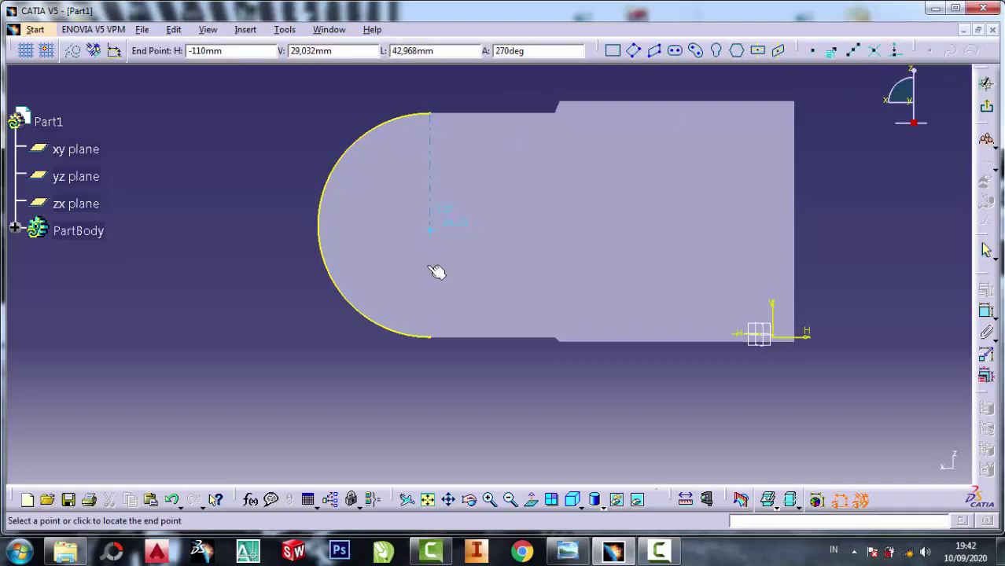
{"action": "left_click", "coordinate": [432, 338]}
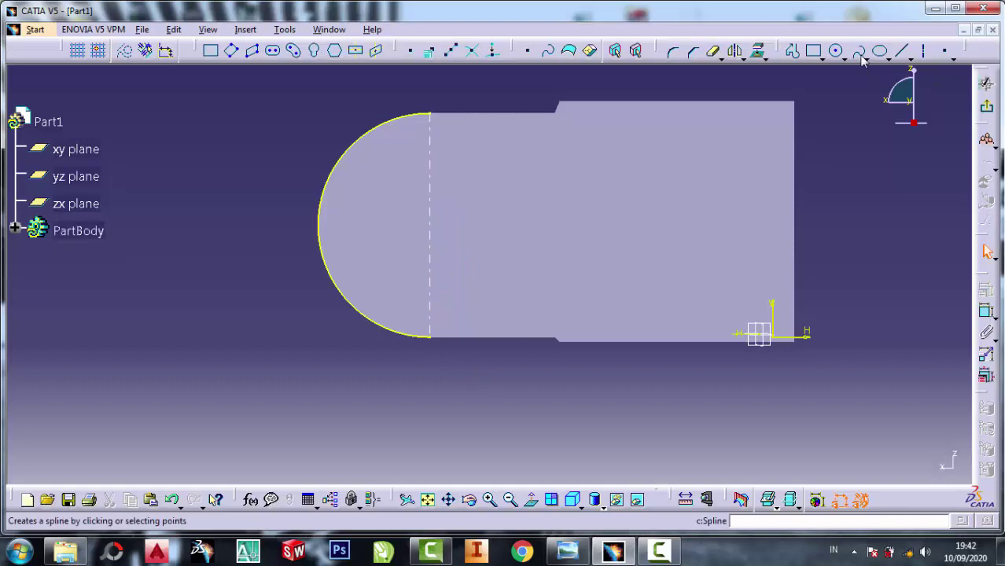
{"action": "left_click", "coordinate": [836, 50]}
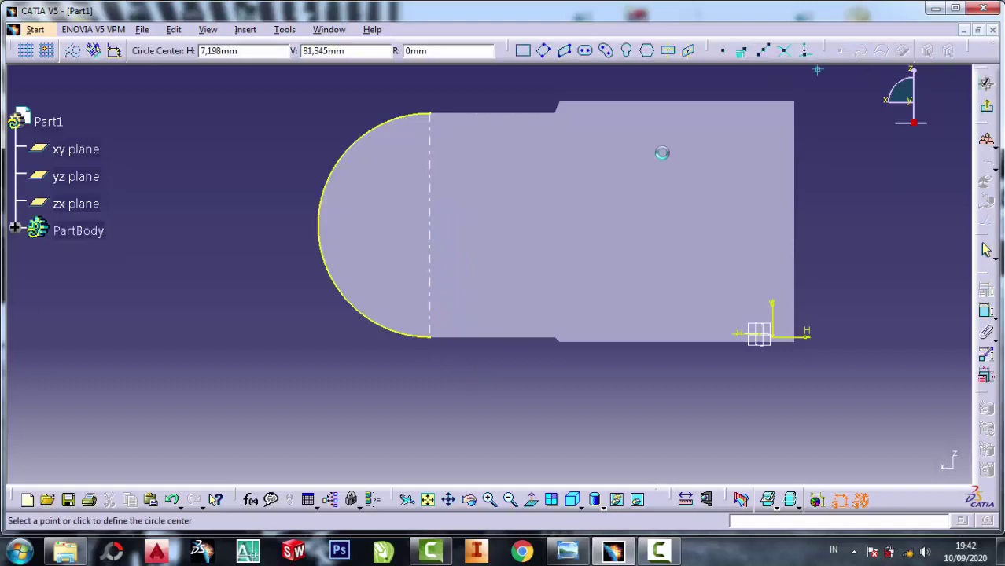
{"action": "left_click", "coordinate": [430, 226]}
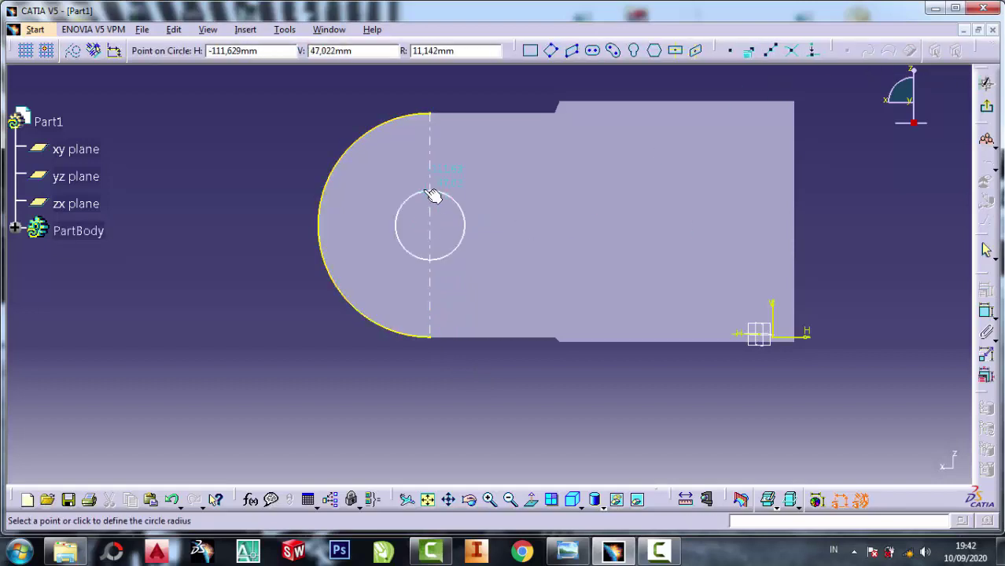
{"action": "left_click", "coordinate": [462, 214]}
Constrain the circle to 28 mm diameter, delete the projected arc, and exit the sketch
{"action": "left_click", "coordinate": [987, 251]}
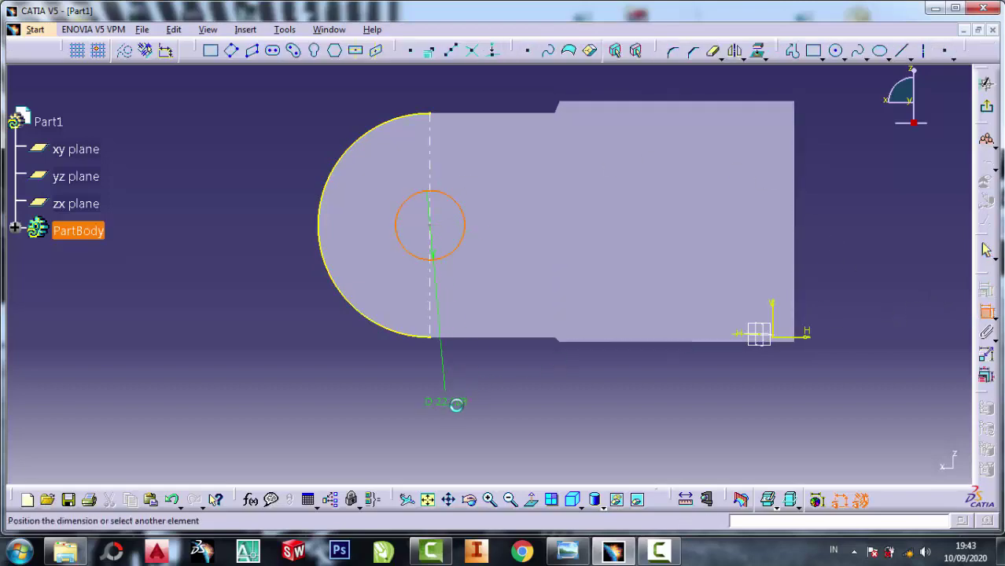
{"action": "left_click", "coordinate": [457, 403]}
{"action": "double_click", "coordinate": [458, 403]}
{"action": "left_click", "coordinate": [575, 558]}
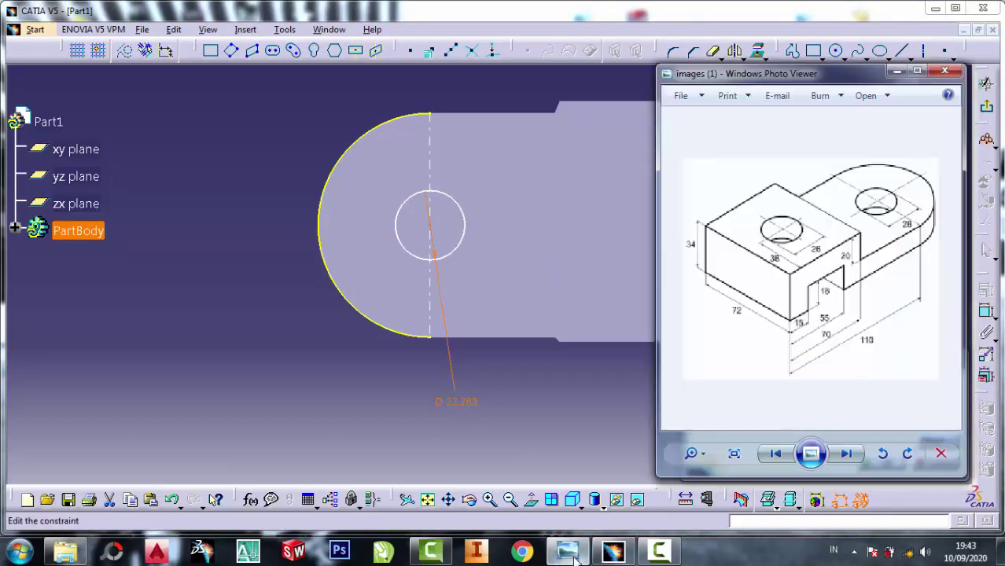
{"action": "left_click", "coordinate": [567, 553]}
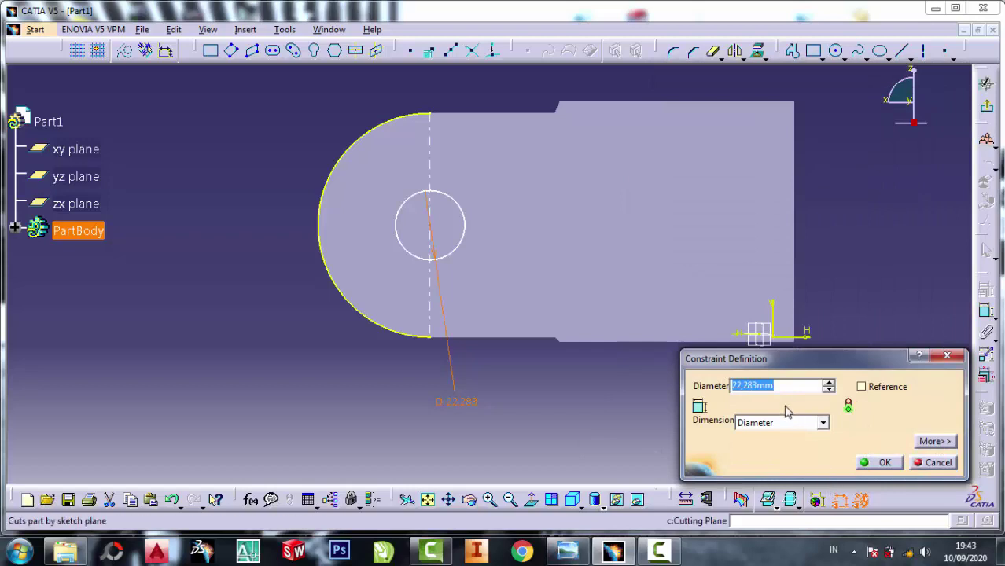
{"action": "type", "text": "28"}
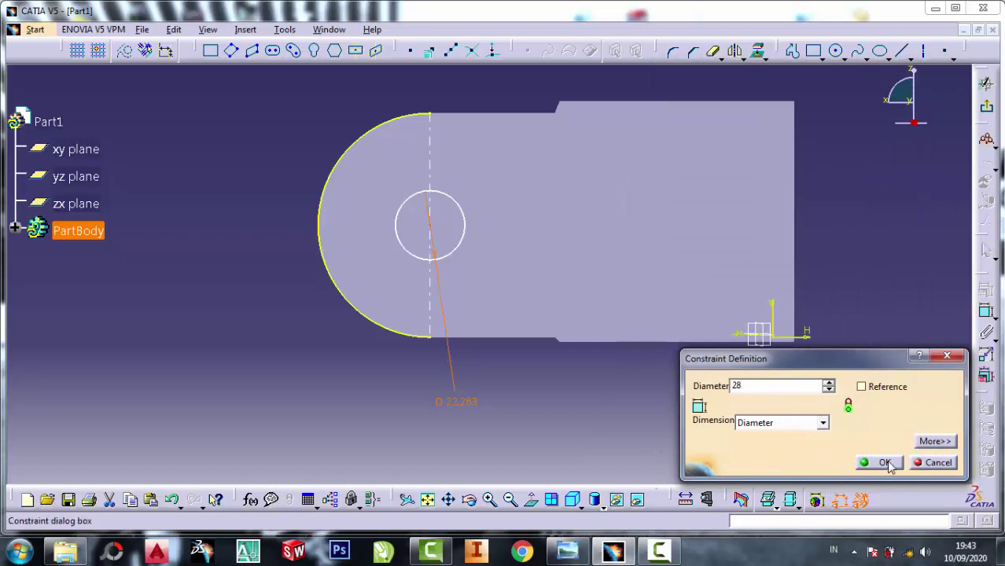
{"action": "left_click", "coordinate": [885, 462]}
{"action": "right_click", "coordinate": [393, 124]}
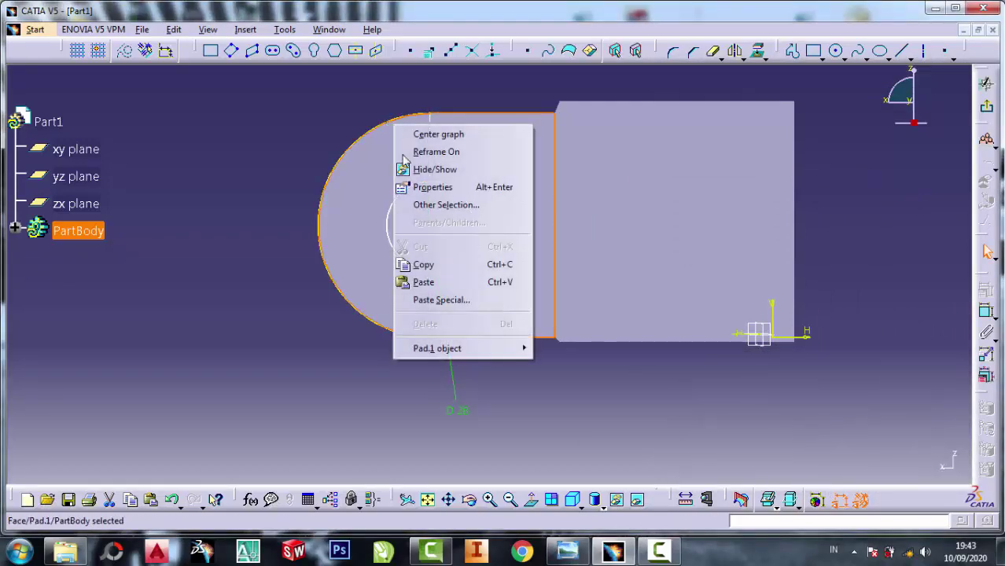
{"action": "left_click", "coordinate": [330, 115]}
{"action": "right_click", "coordinate": [372, 130]}
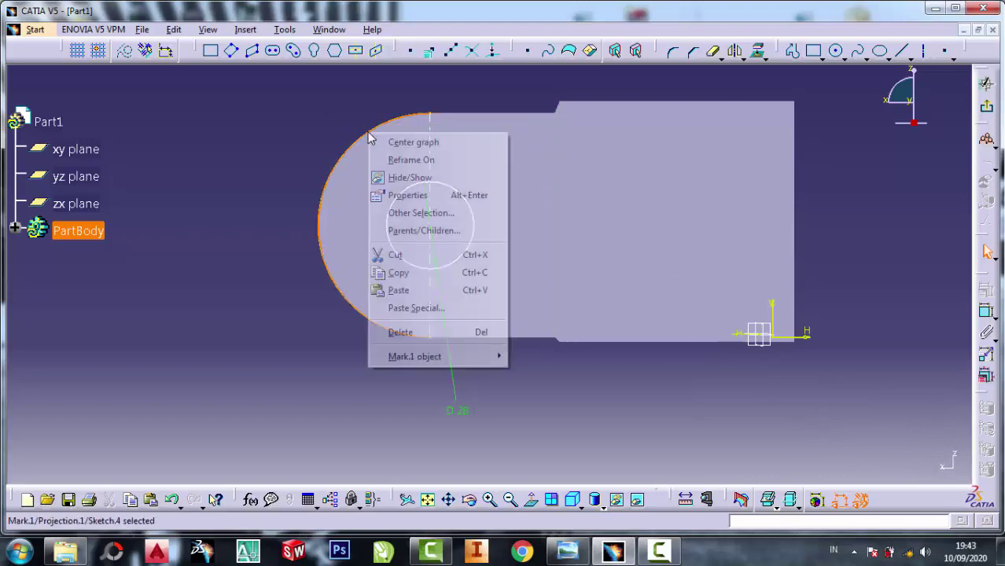
{"action": "left_click", "coordinate": [404, 255]}
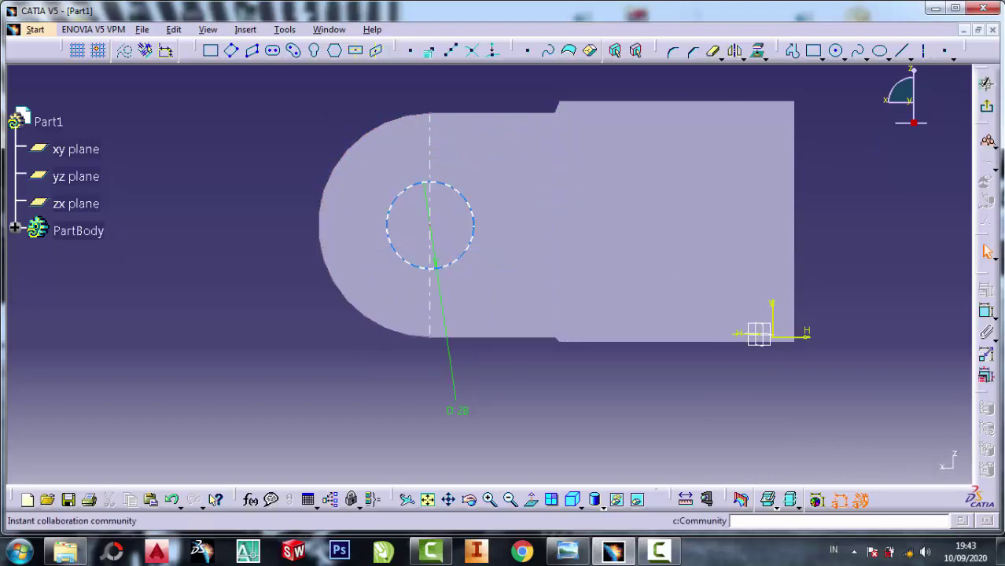
{"action": "left_click", "coordinate": [987, 106]}
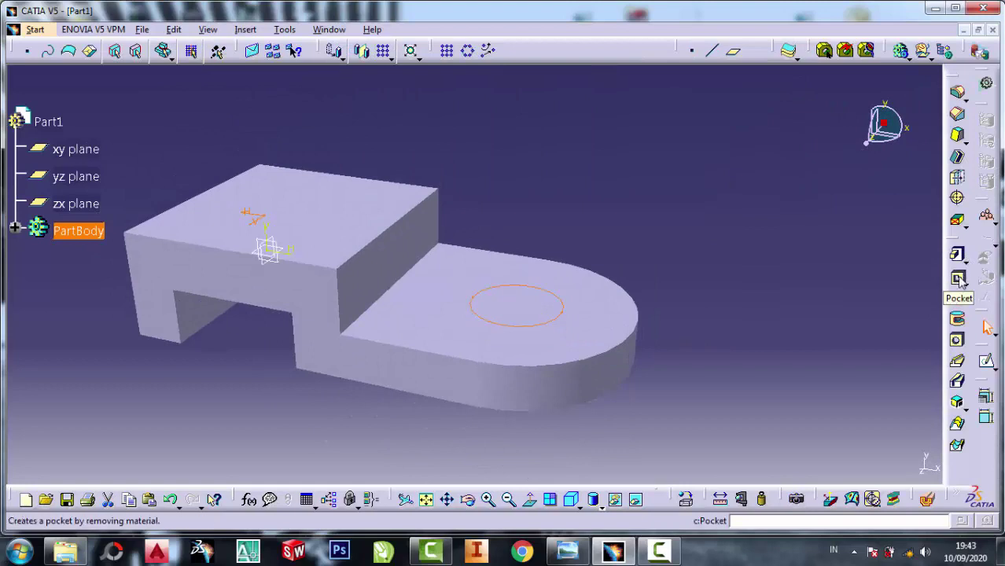
Pocket the circle 14 mm through the lug, then start a sketch on the upper block's top face
{"action": "left_click", "coordinate": [958, 279]}
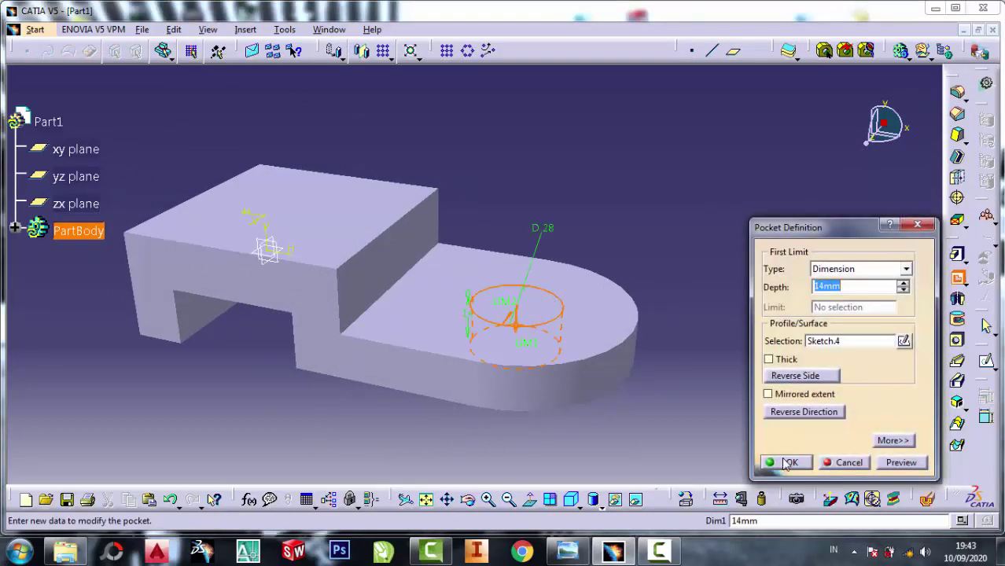
{"action": "left_click", "coordinate": [786, 464]}
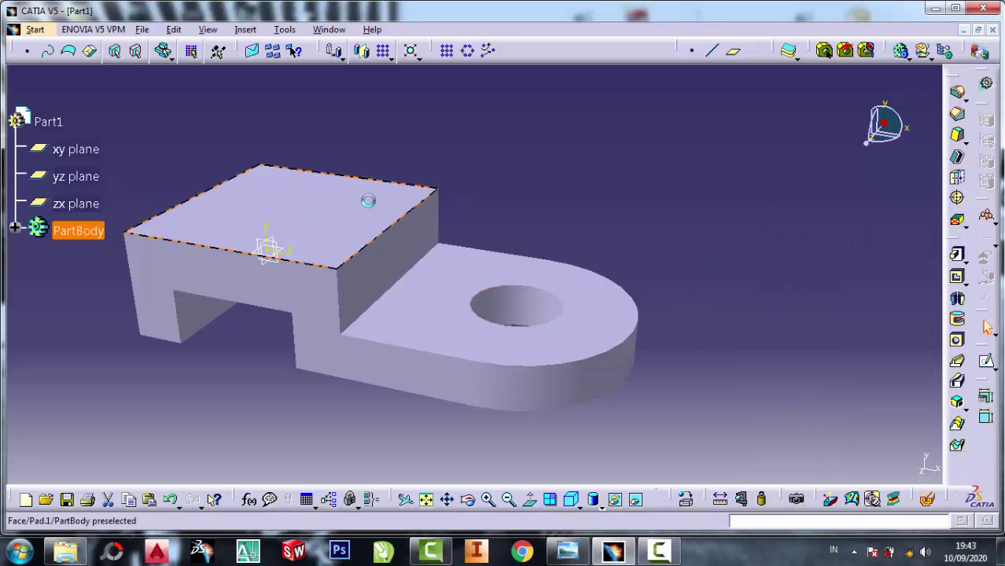
{"action": "left_click", "coordinate": [368, 200]}
{"action": "left_click", "coordinate": [986, 361]}
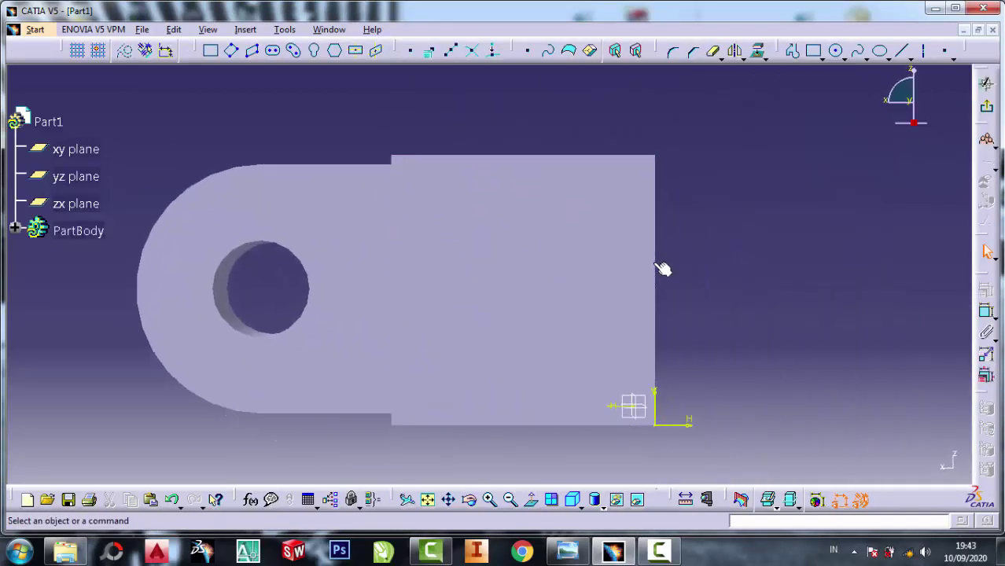
Project the upper block's side edges and draw an axis across the face between them
{"action": "left_click", "coordinate": [656, 267]}
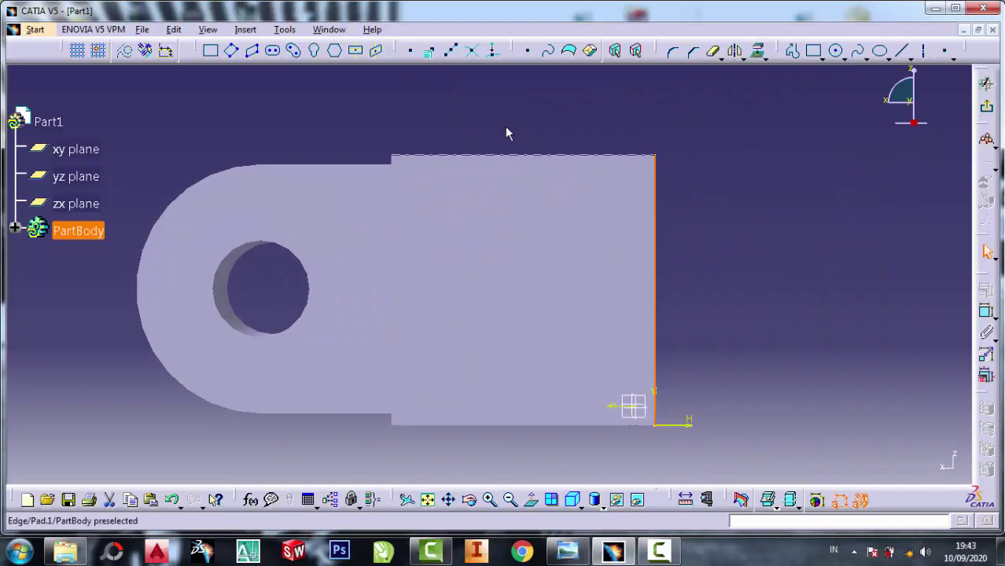
{"action": "left_click", "coordinate": [390, 249]}
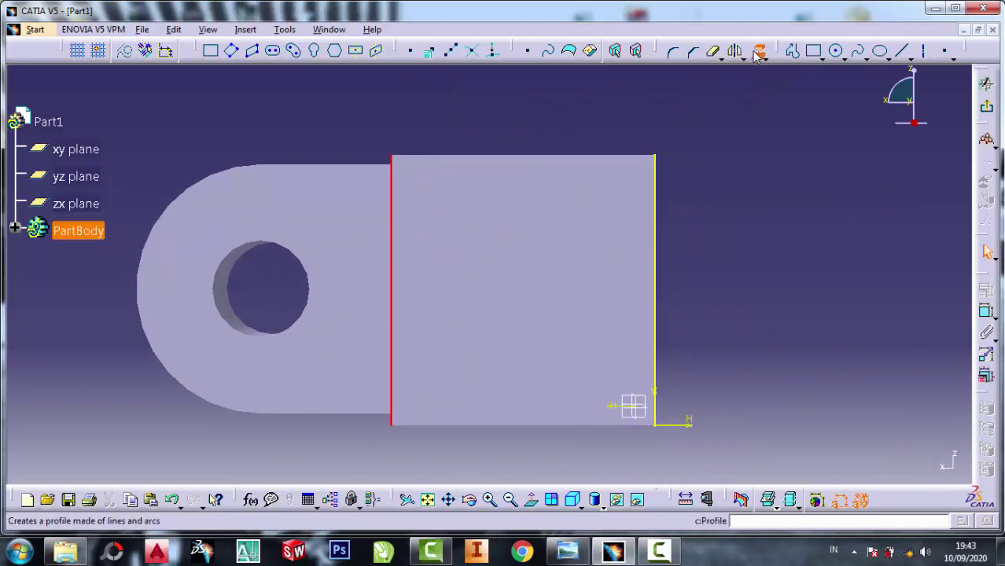
{"action": "left_click", "coordinate": [902, 51]}
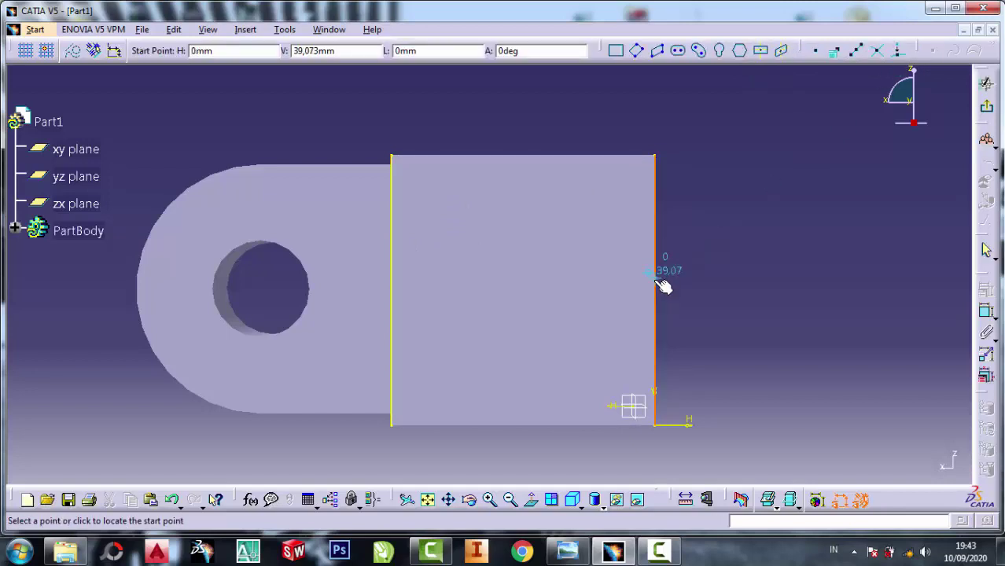
{"action": "left_click", "coordinate": [657, 272]}
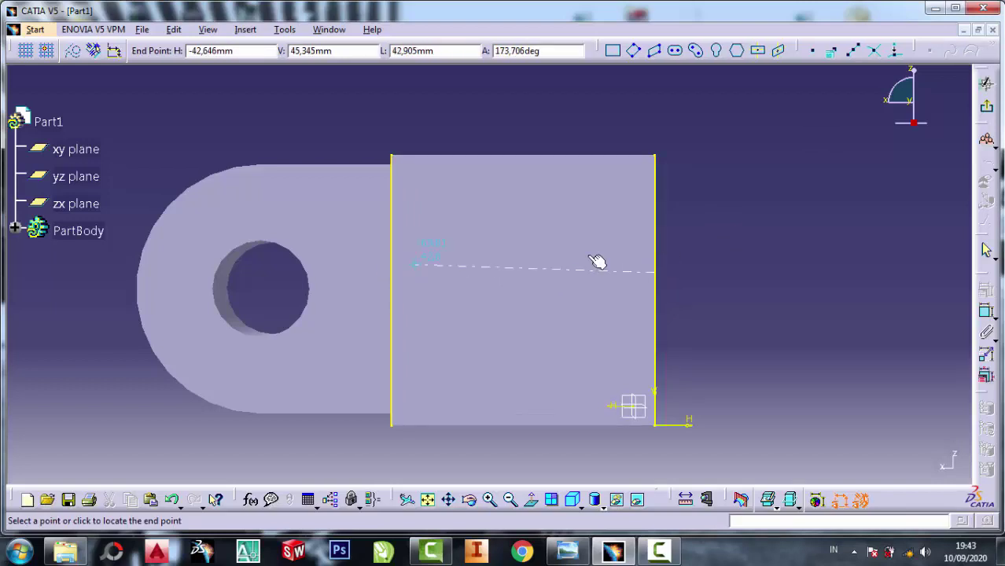
{"action": "key", "text": "Escape"}
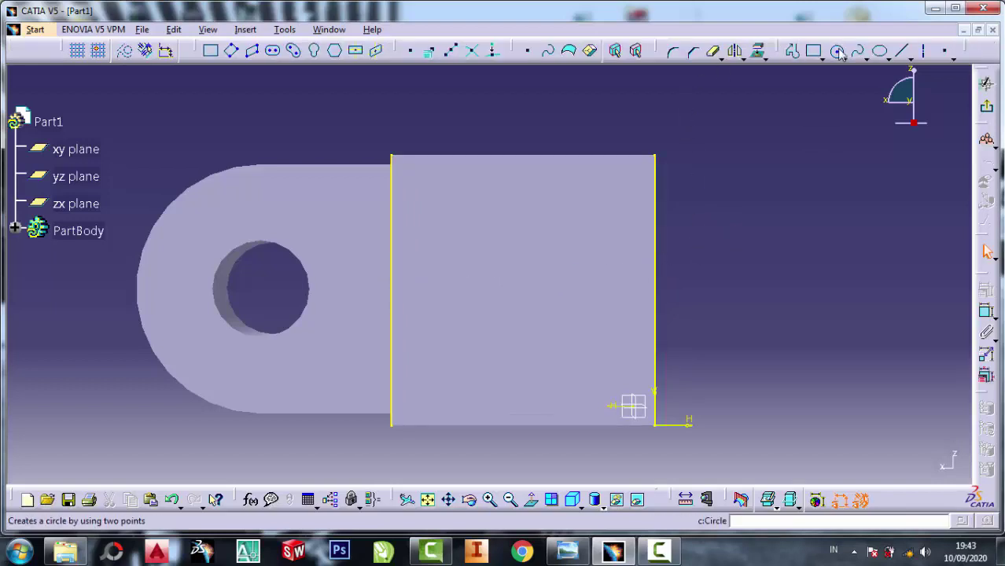
{"action": "left_click", "coordinate": [925, 53]}
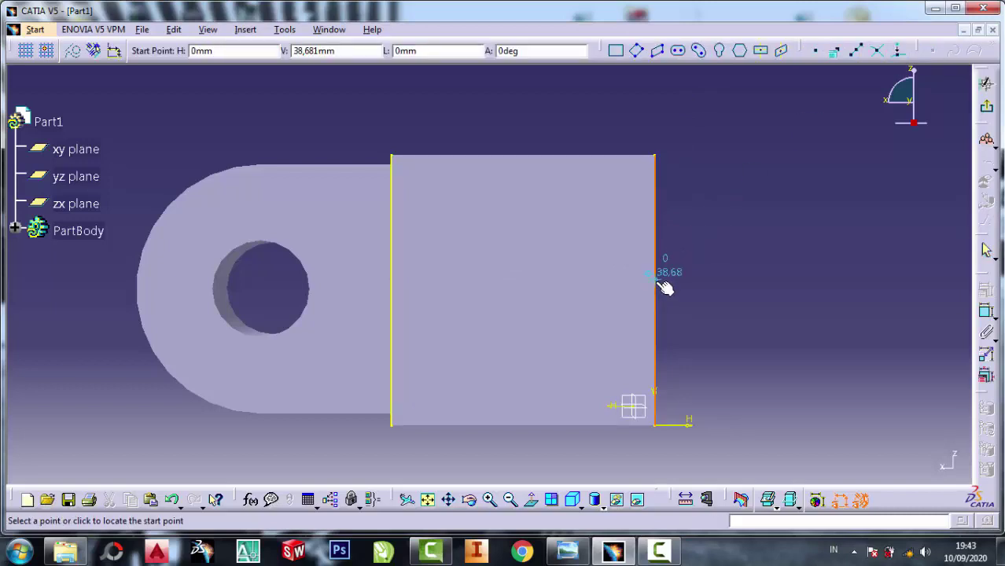
{"action": "left_click", "coordinate": [657, 280]}
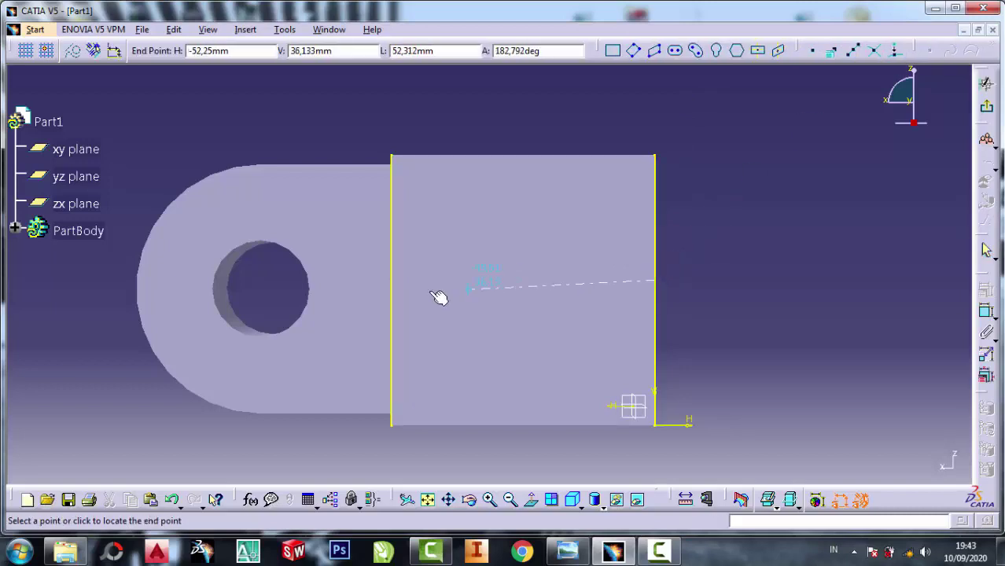
{"action": "left_click", "coordinate": [393, 282]}
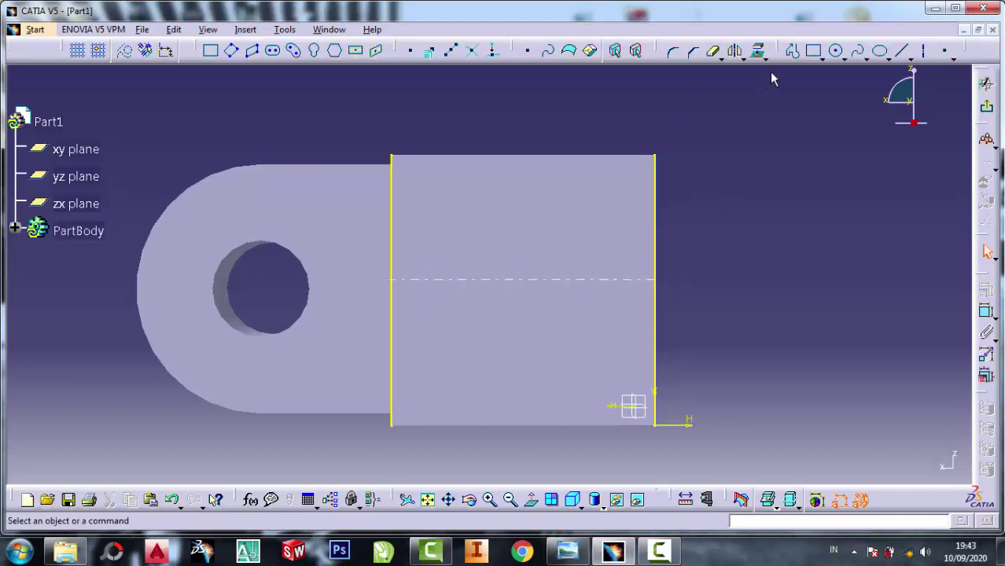
Draw a small circle centred on the axis, checking its position against the reference drawing
{"action": "left_click", "coordinate": [879, 50]}
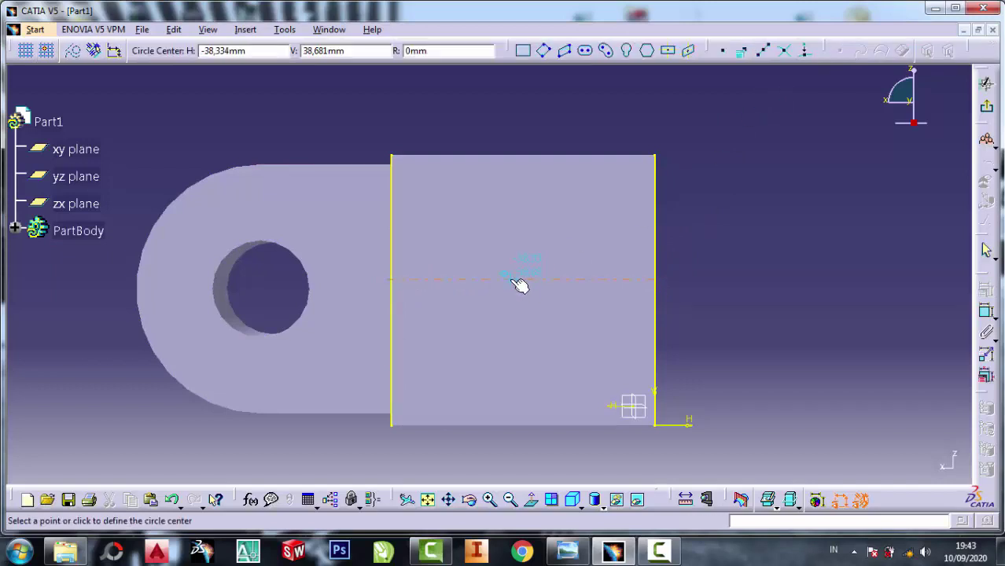
{"action": "left_click", "coordinate": [567, 550]}
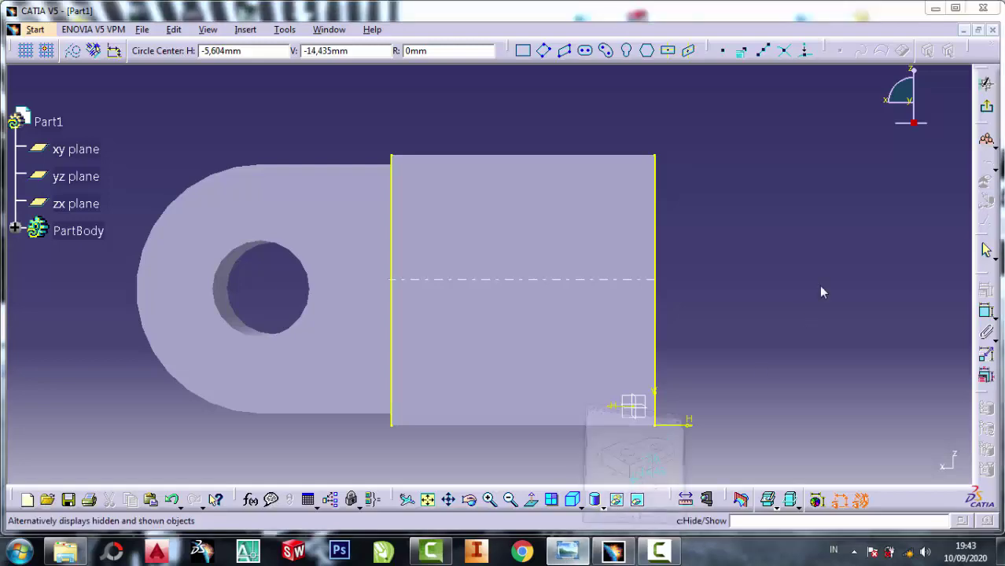
{"action": "scroll", "coordinate": [822, 251], "scroll_direction": "up", "scroll_amount": 1}
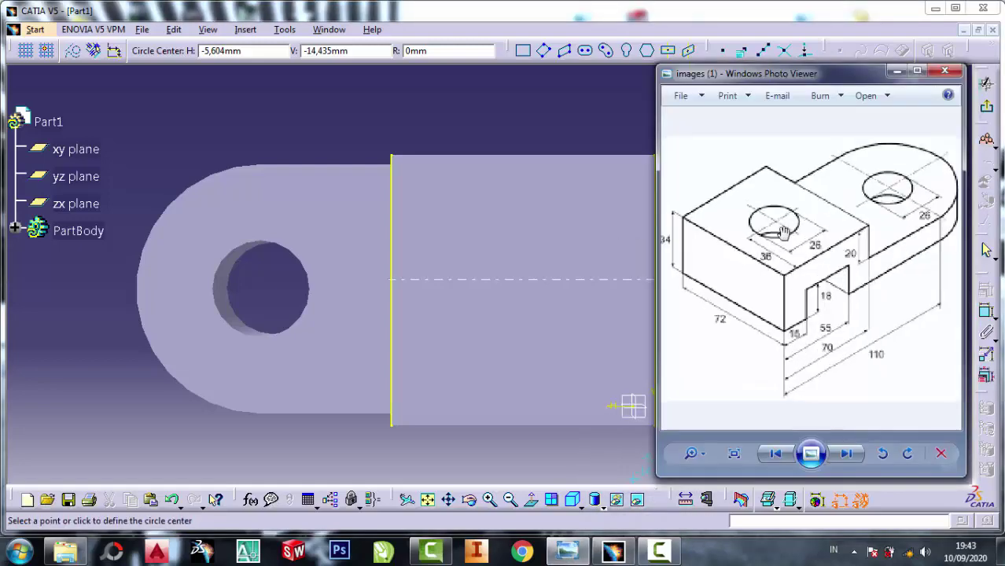
{"action": "left_click", "coordinate": [897, 71]}
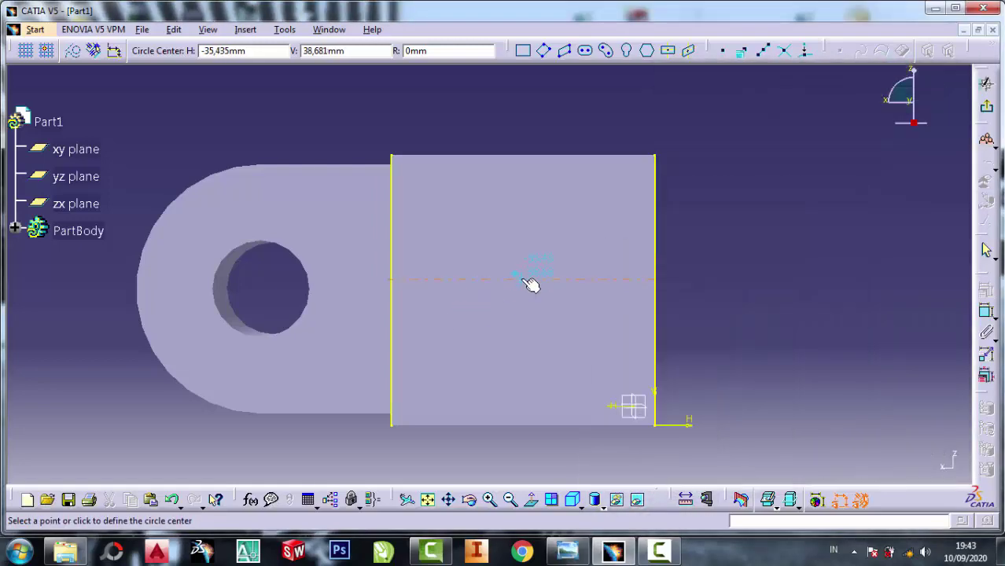
{"action": "left_click", "coordinate": [521, 279]}
{"action": "left_click", "coordinate": [521, 248]}
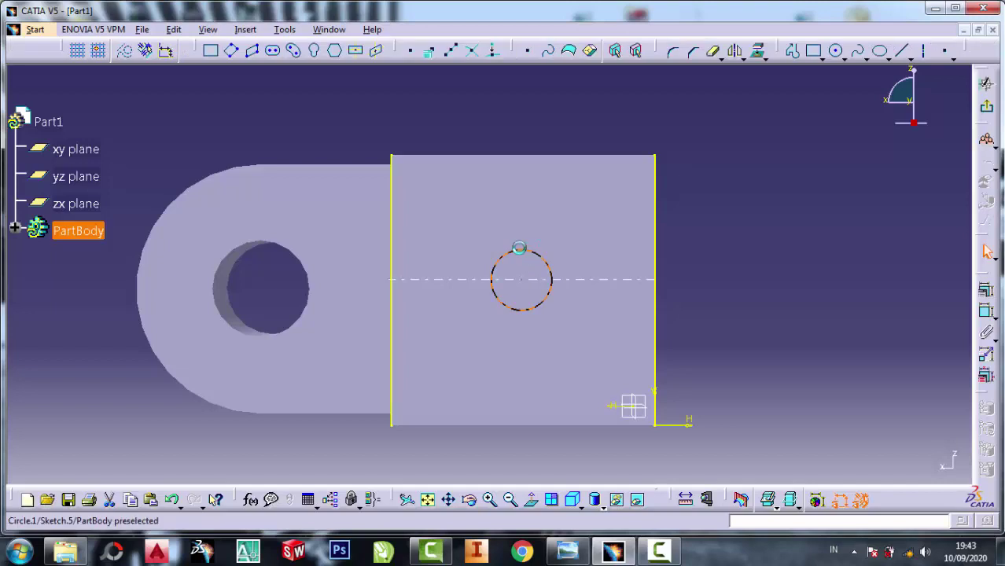
Delete the construction axis from the sketch and bring the reference drawing back up
{"action": "right_click", "coordinate": [610, 281]}
{"action": "left_click", "coordinate": [658, 402]}
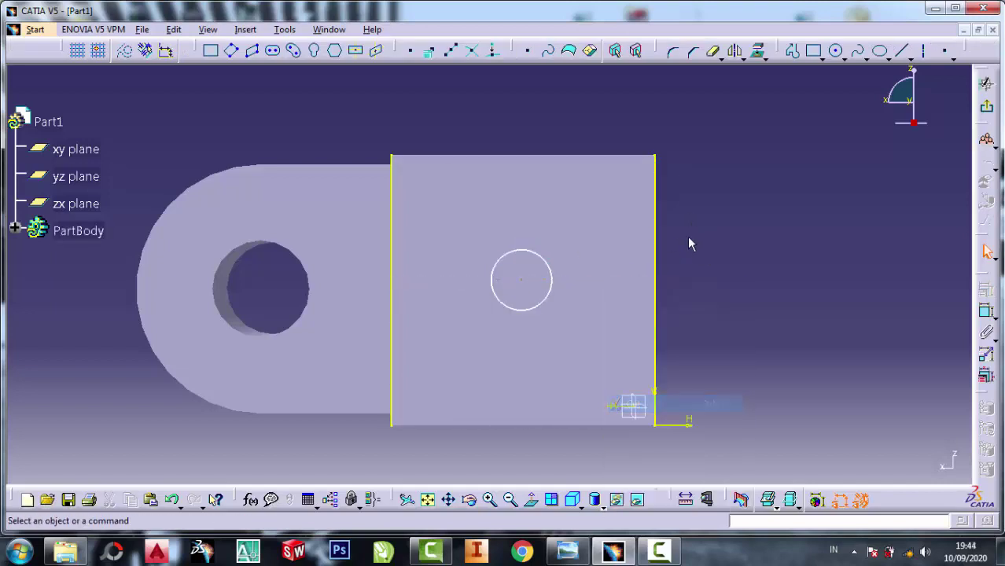
{"action": "left_click", "coordinate": [566, 550]}
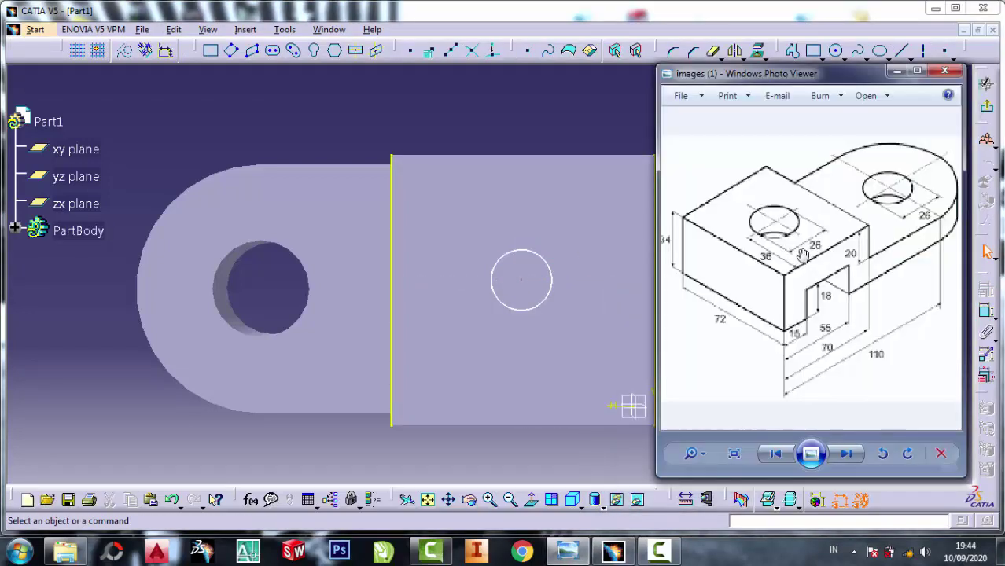
{"action": "scroll", "coordinate": [842, 225], "scroll_direction": "up", "scroll_amount": 1}
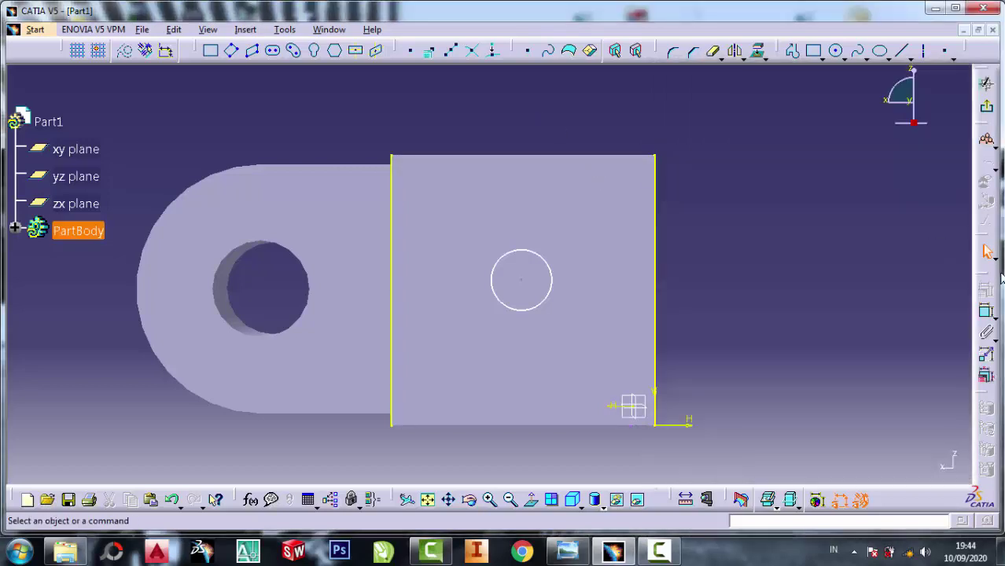
Constrain the circle's diameter to 26 mm, as on the reference drawing
{"action": "left_click", "coordinate": [554, 130]}
{"action": "left_click", "coordinate": [983, 311]}
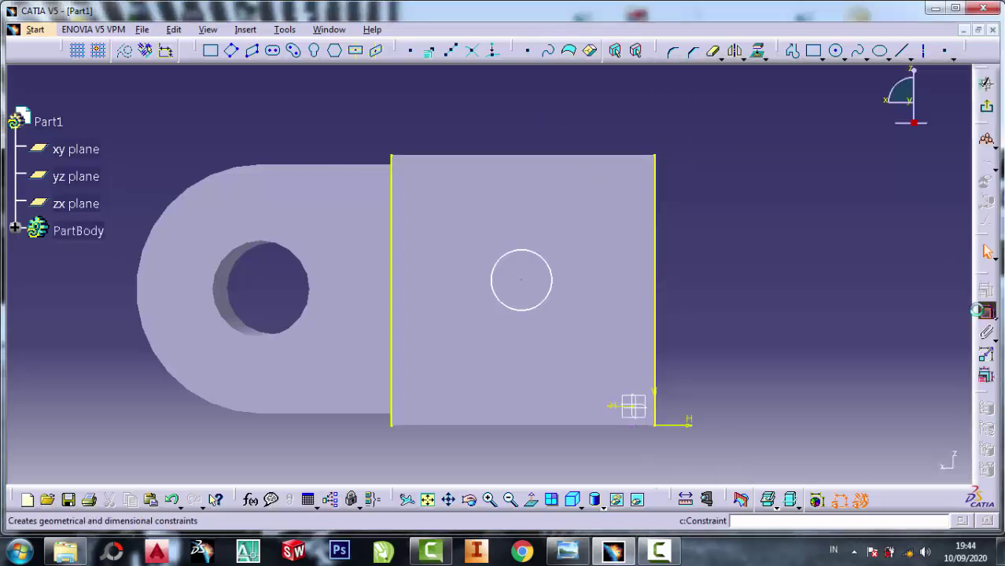
{"action": "left_click", "coordinate": [553, 286]}
{"action": "double_click", "coordinate": [759, 251]}
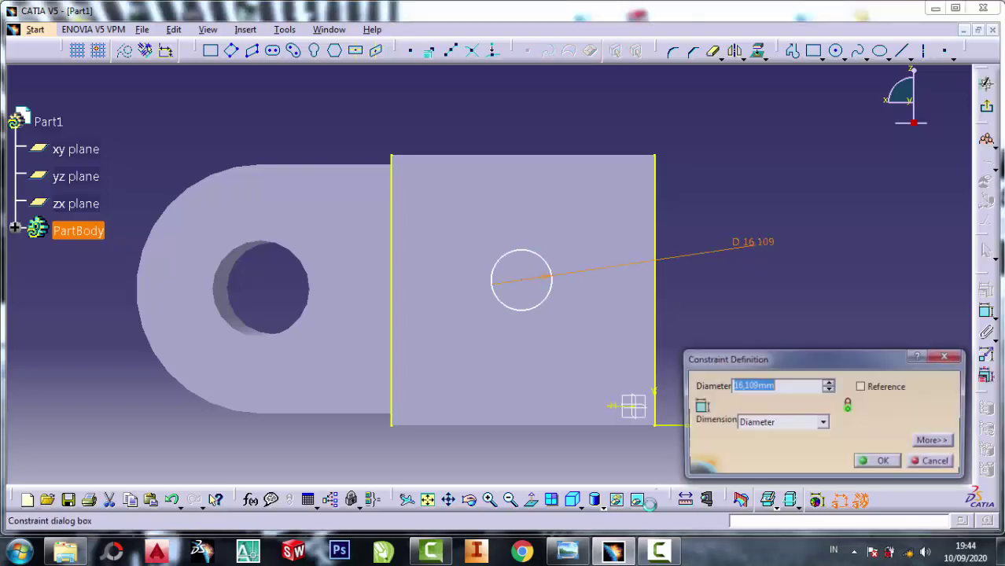
{"action": "left_click", "coordinate": [568, 551]}
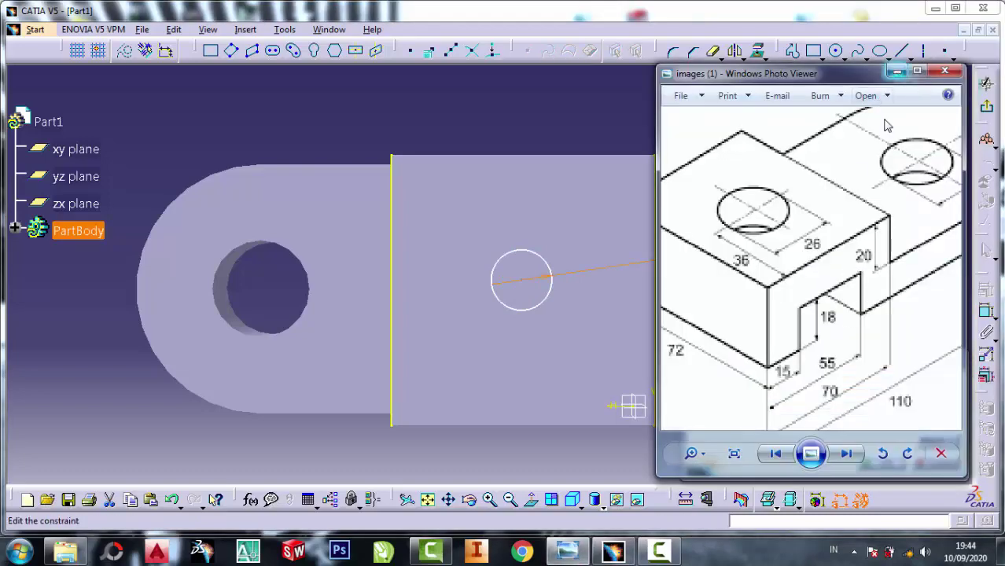
{"action": "scroll", "coordinate": [851, 228], "scroll_direction": "up", "scroll_amount": 1}
{"action": "left_click", "coordinate": [903, 71]}
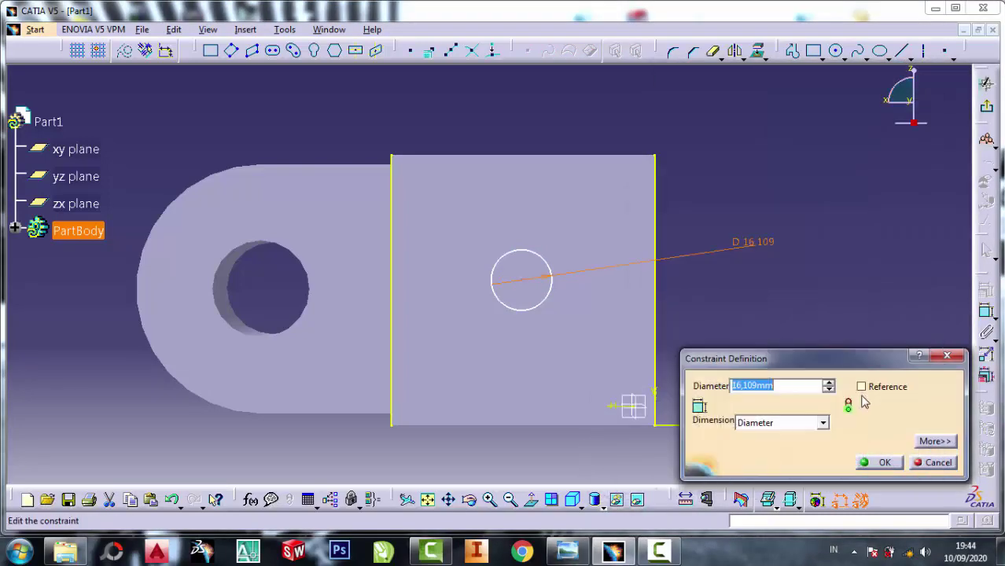
{"action": "left_click", "coordinate": [884, 462]}
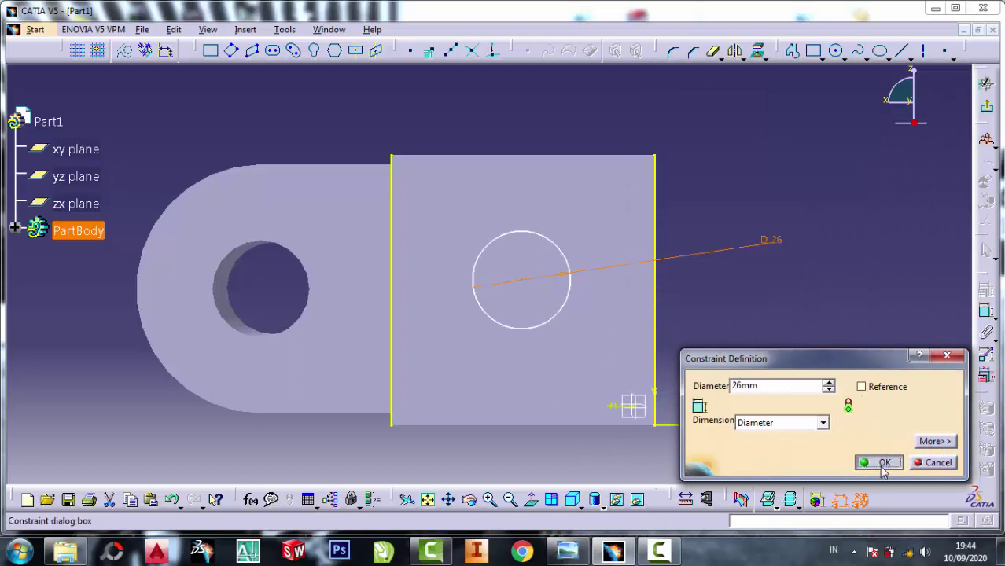
Exit the sketch and pocket the circle 14 mm down through the upper block
{"action": "right_click", "coordinate": [391, 198]}
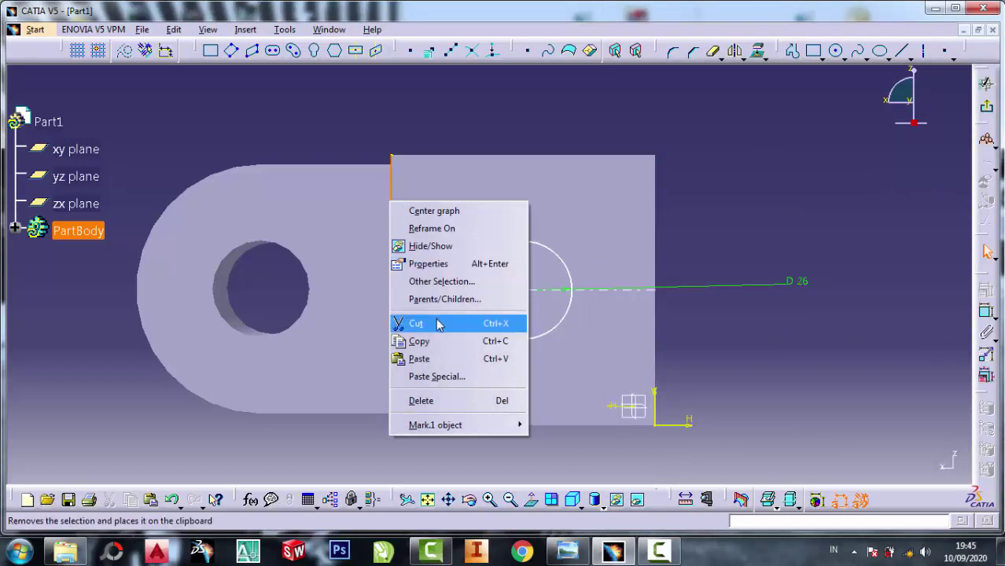
{"action": "left_click", "coordinate": [440, 322]}
{"action": "left_click", "coordinate": [988, 135]}
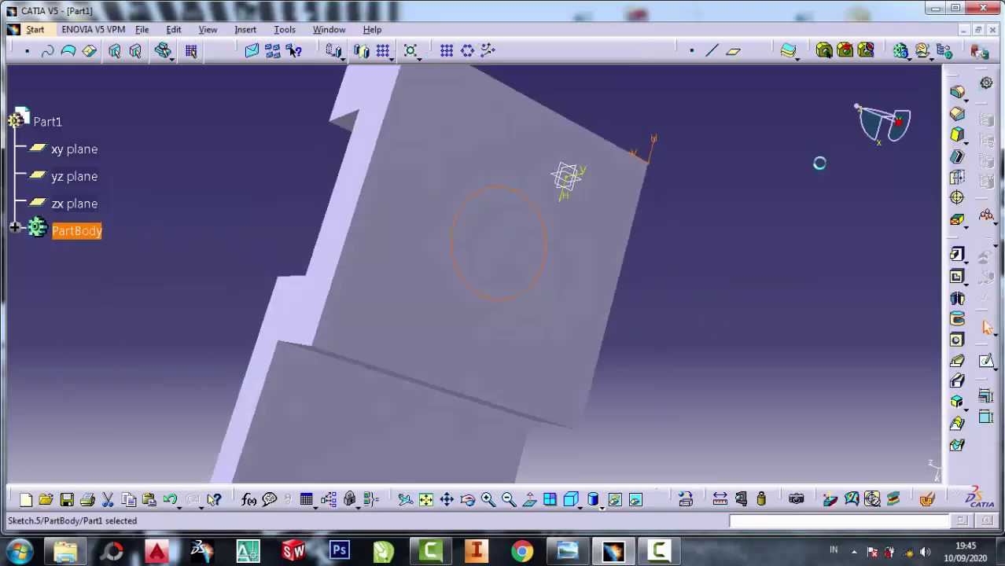
{"action": "left_click", "coordinate": [956, 277]}
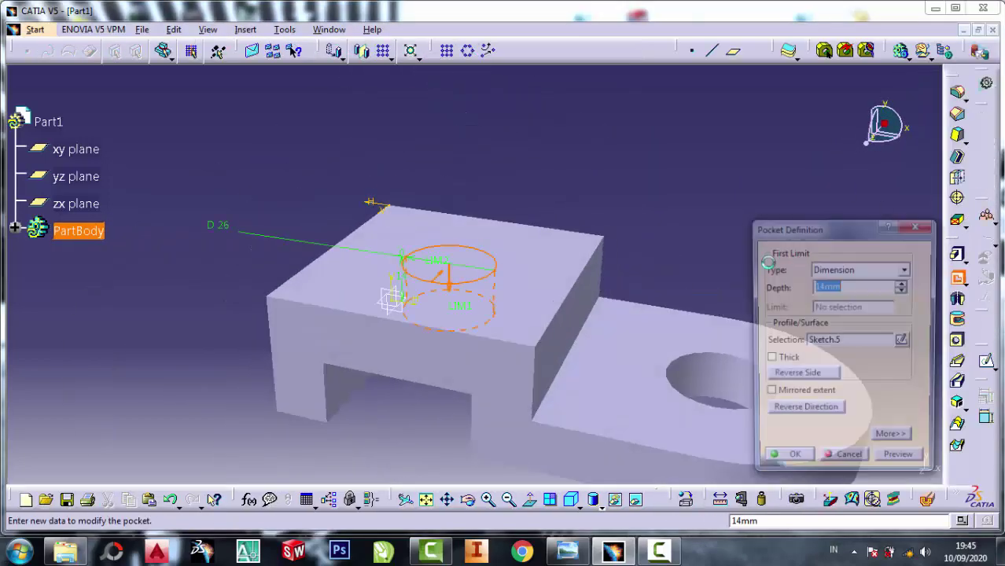
{"action": "key", "text": "Return"}
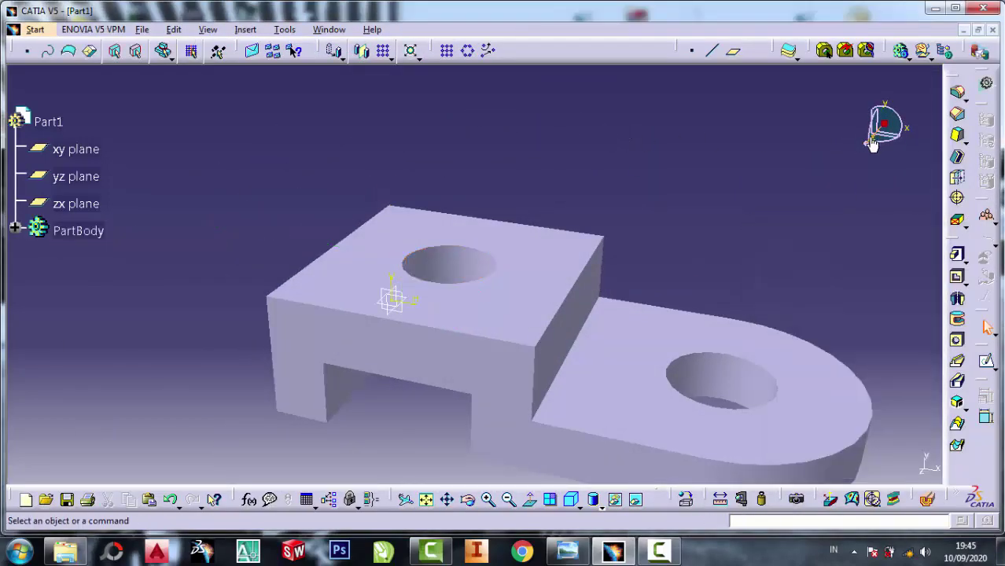
{"action": "middle_click_drag", "start_coordinate": [797, 329], "coordinate": [673, 206]}
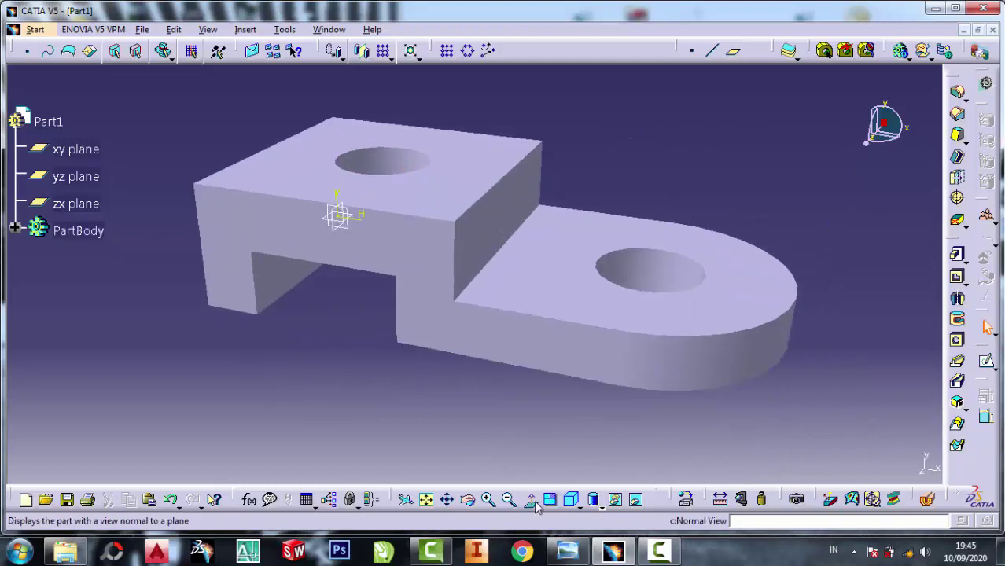
Rotate and pan the finished part to match the drawing's angle, then compare it with the reference drawing
{"action": "left_click", "coordinate": [464, 505]}
{"action": "mouse_move", "coordinate": [583, 234]}
{"action": "left_mouse_down"}
{"action": "mouse_move", "coordinate": [575, 225]}
{"action": "mouse_move", "coordinate": [563, 233]}
{"action": "mouse_move", "coordinate": [577, 229]}
{"action": "left_mouse_up"}
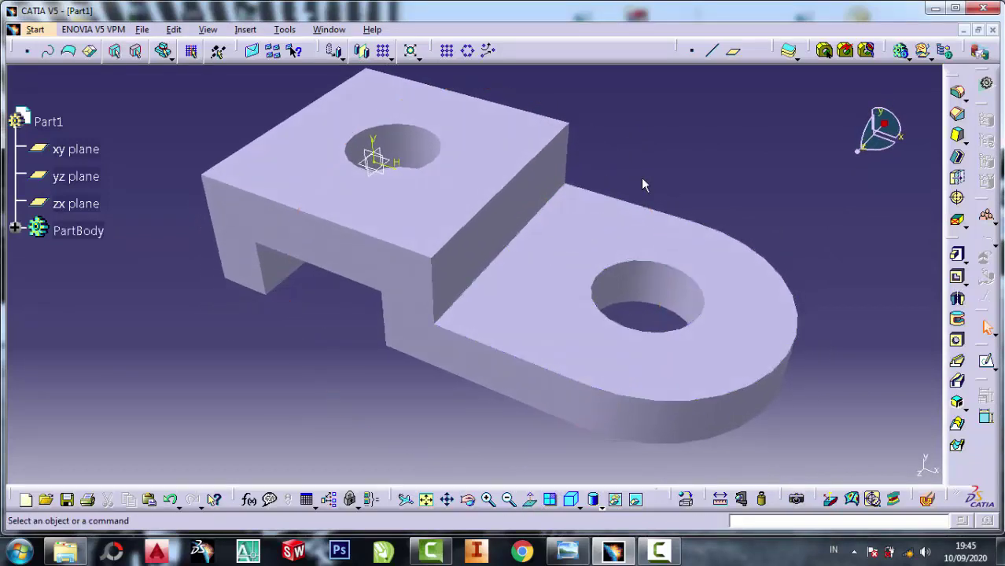
{"action": "middle_click_drag", "start_coordinate": [647, 184], "coordinate": [565, 175]}
{"action": "middle_click_drag", "start_coordinate": [633, 181], "coordinate": [586, 177]}
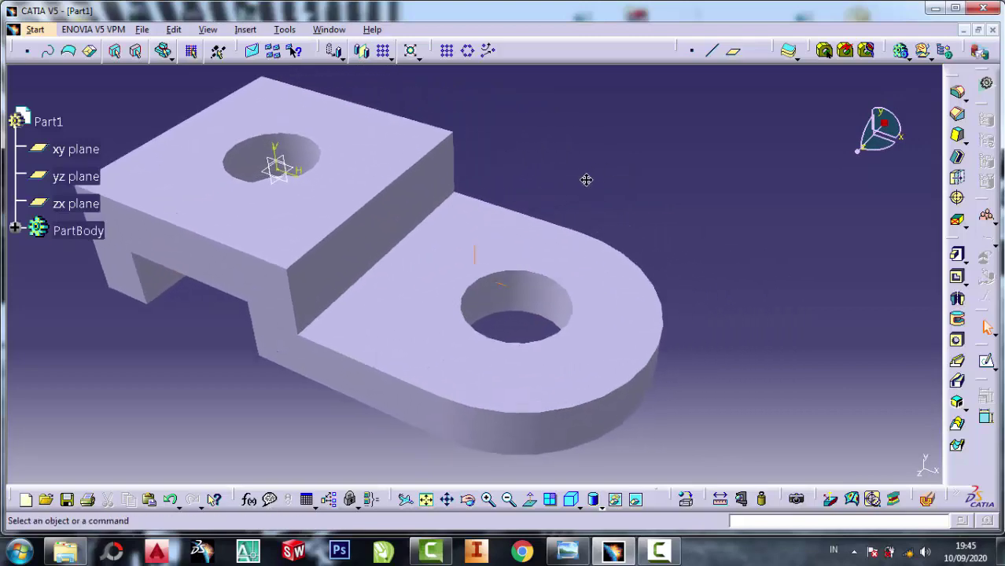
{"action": "left_click", "coordinate": [604, 554]}
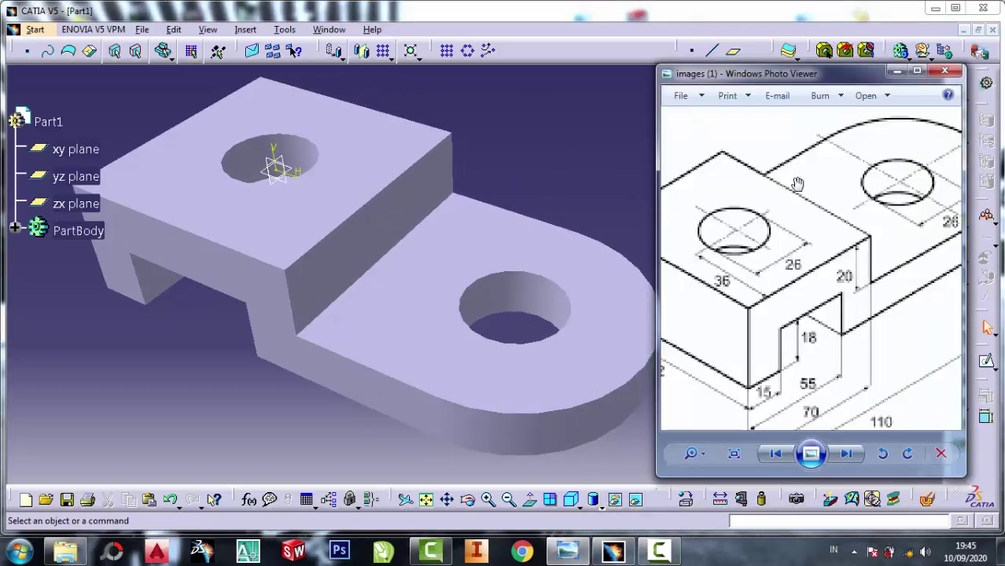
{"action": "middle_click_drag", "start_coordinate": [578, 166], "coordinate": [617, 220]}
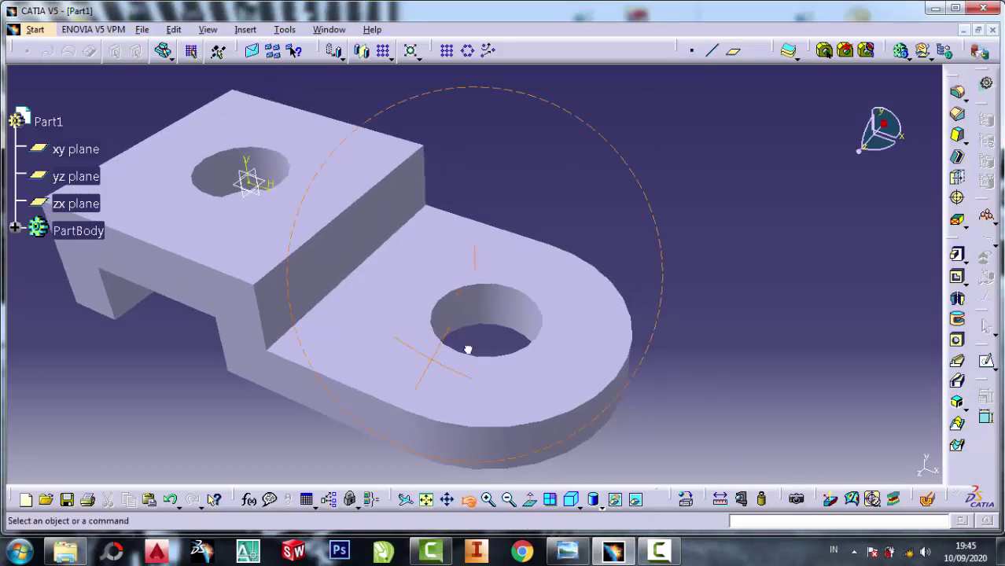
{"action": "middle_click_drag", "start_coordinate": [464, 344], "coordinate": [683, 313]}
{"action": "left_click", "coordinate": [568, 552]}
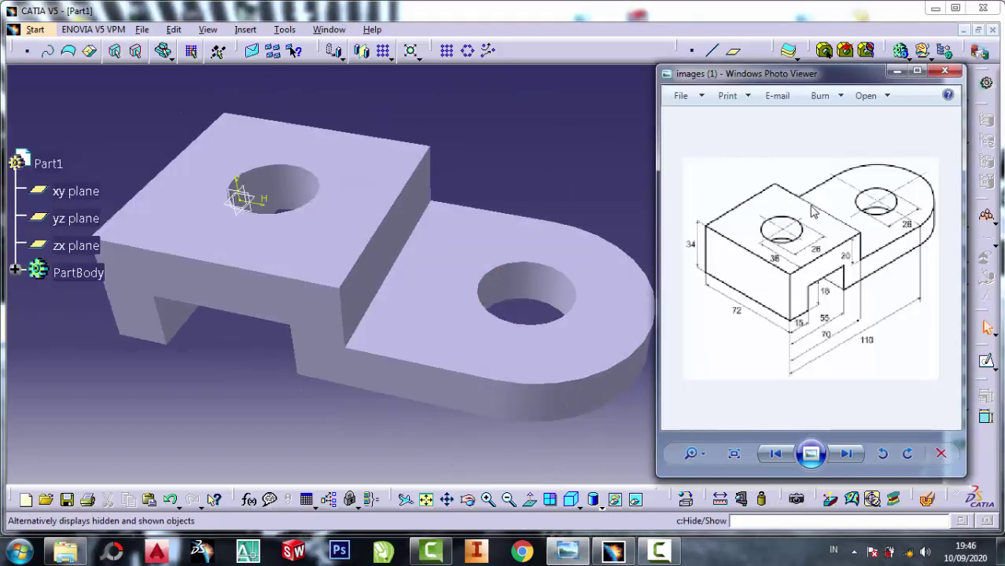